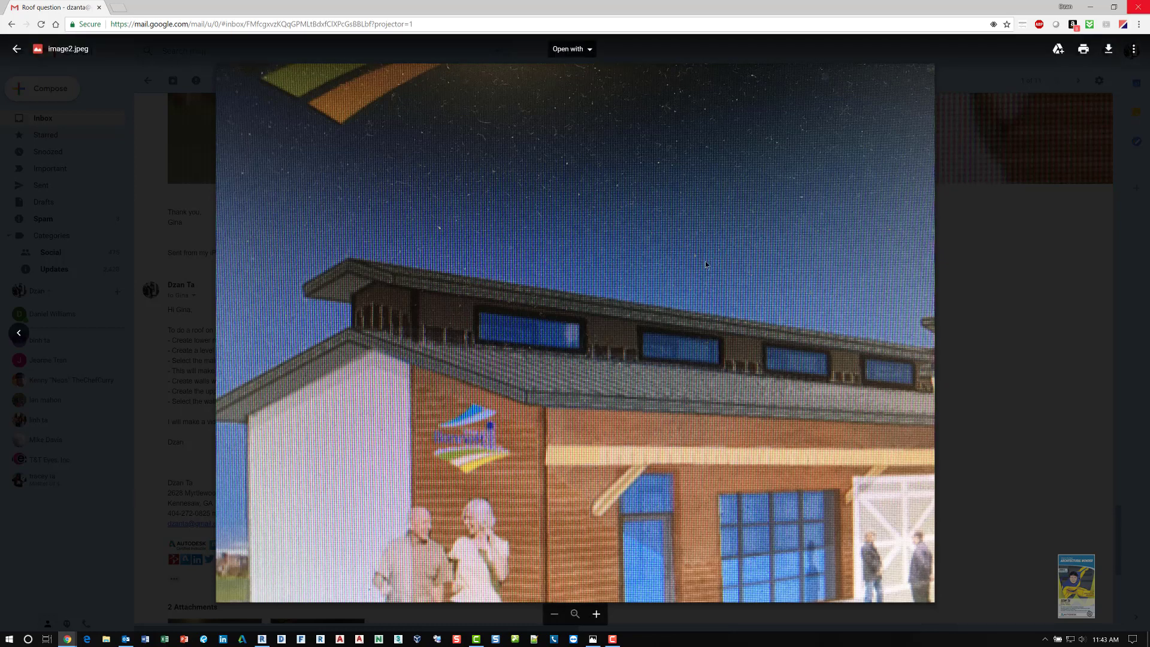
# - Switch from the Gmail roof photo to the Revit 2019 project
pyautogui.hotkey('alt', 'Tab')
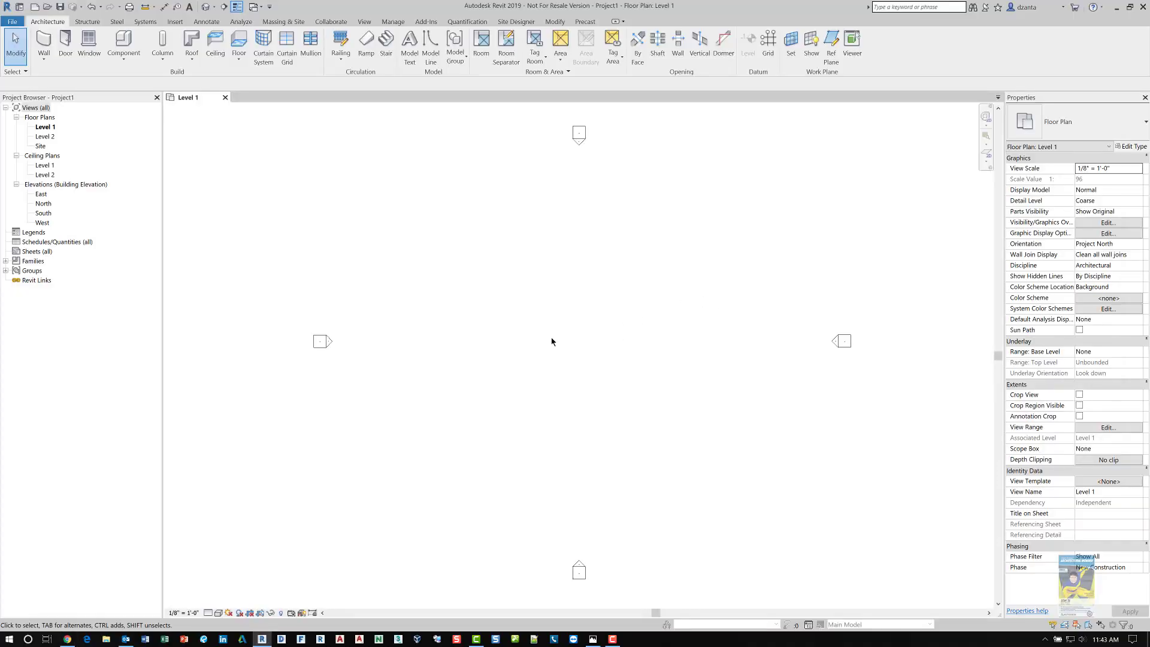
# - In the North elevation, rename Level 2 to 'Lower Main Roof' and rename its plan views too
pyautogui.click(38, 206)
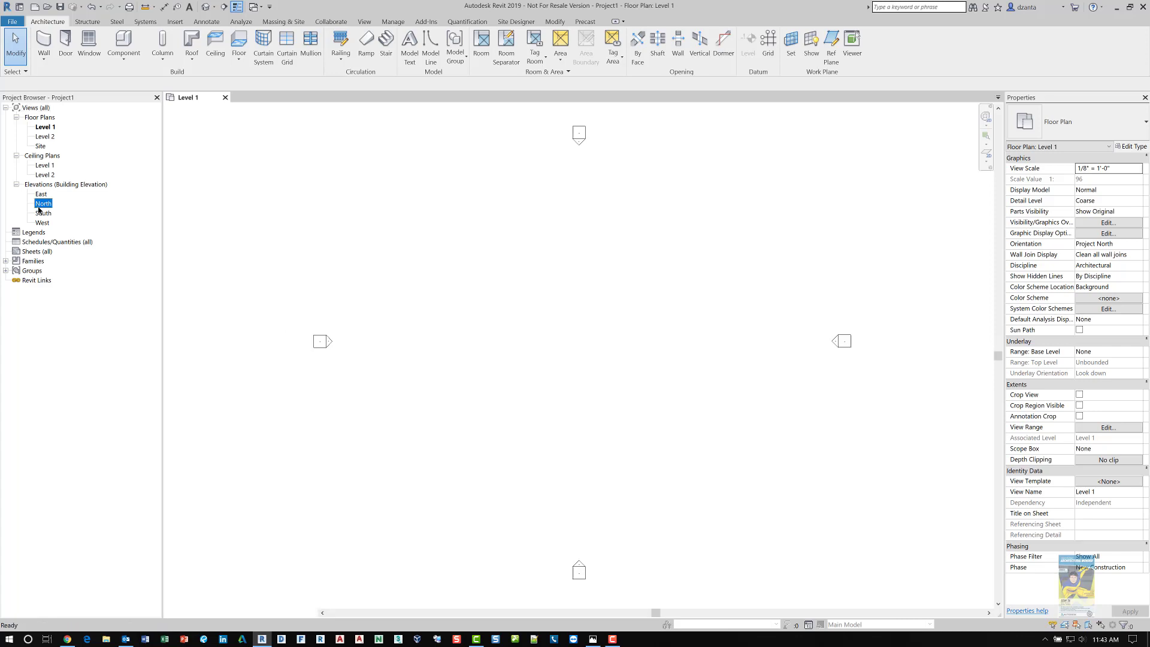
pyautogui.press('Return')
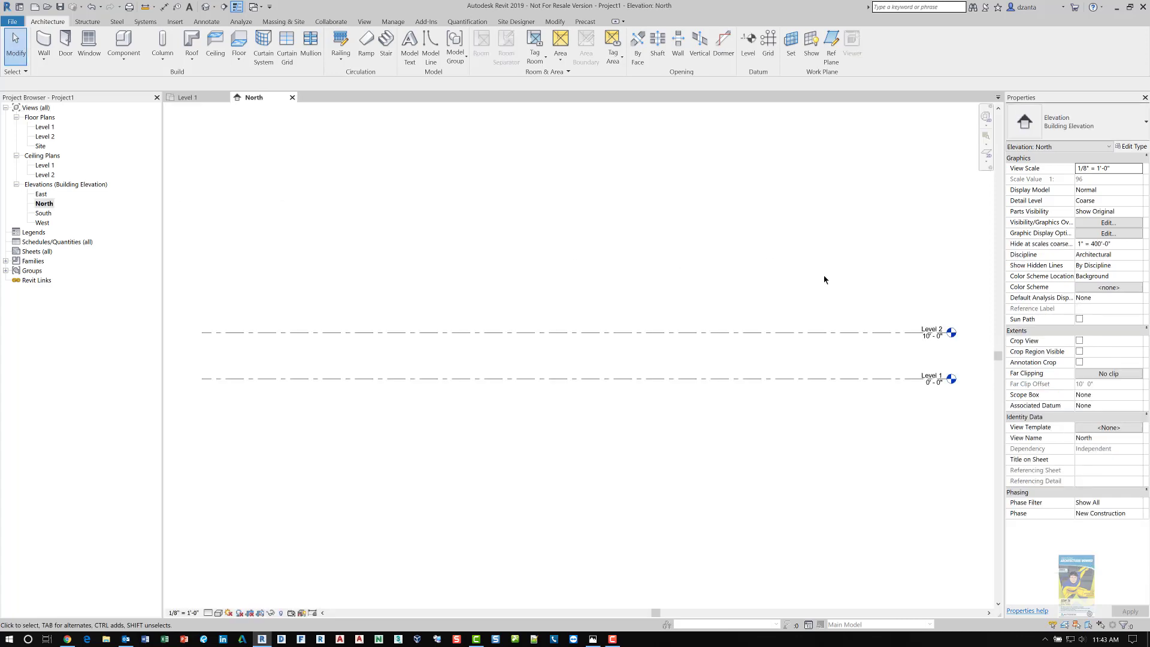
pyautogui.scroll(3, 765, 282)
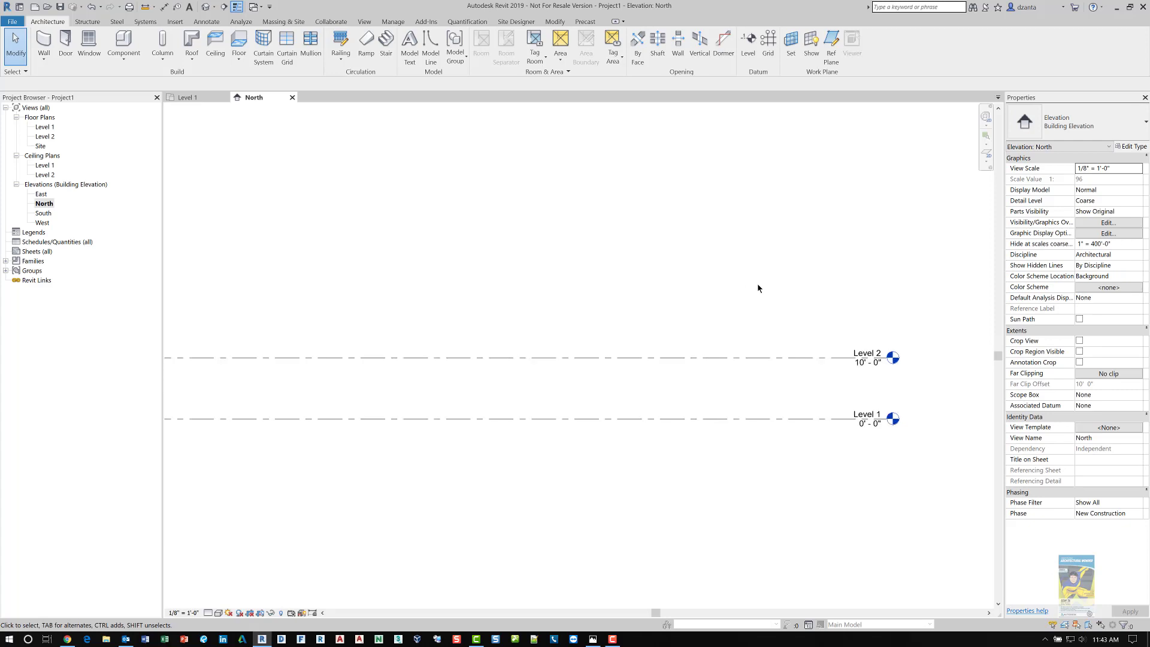
pyautogui.moveTo(756, 288); pyautogui.dragTo(701, 285, button='middle')
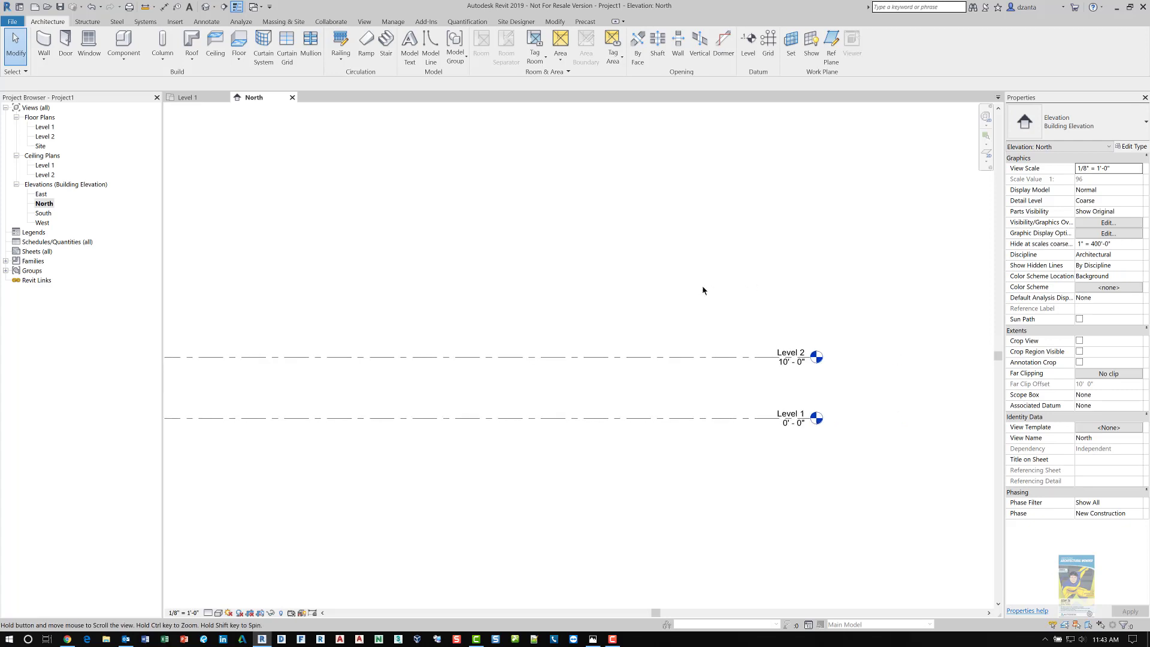
pyautogui.doubleClick(778, 353)
pyautogui.write('Roof')
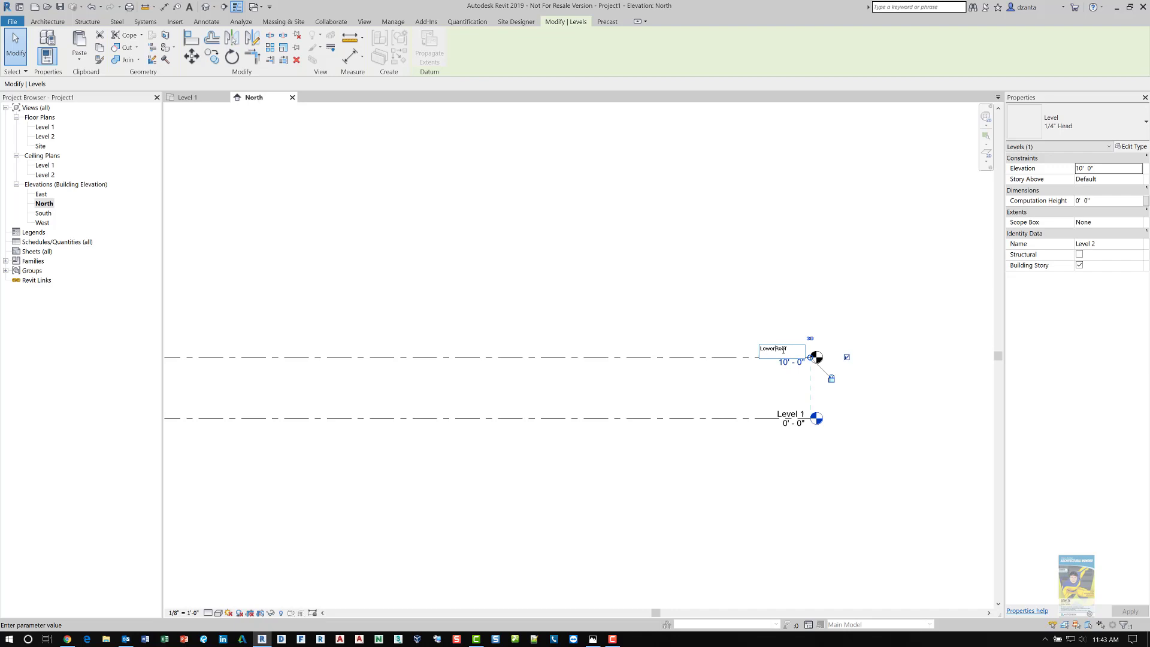
pyautogui.write('ain')
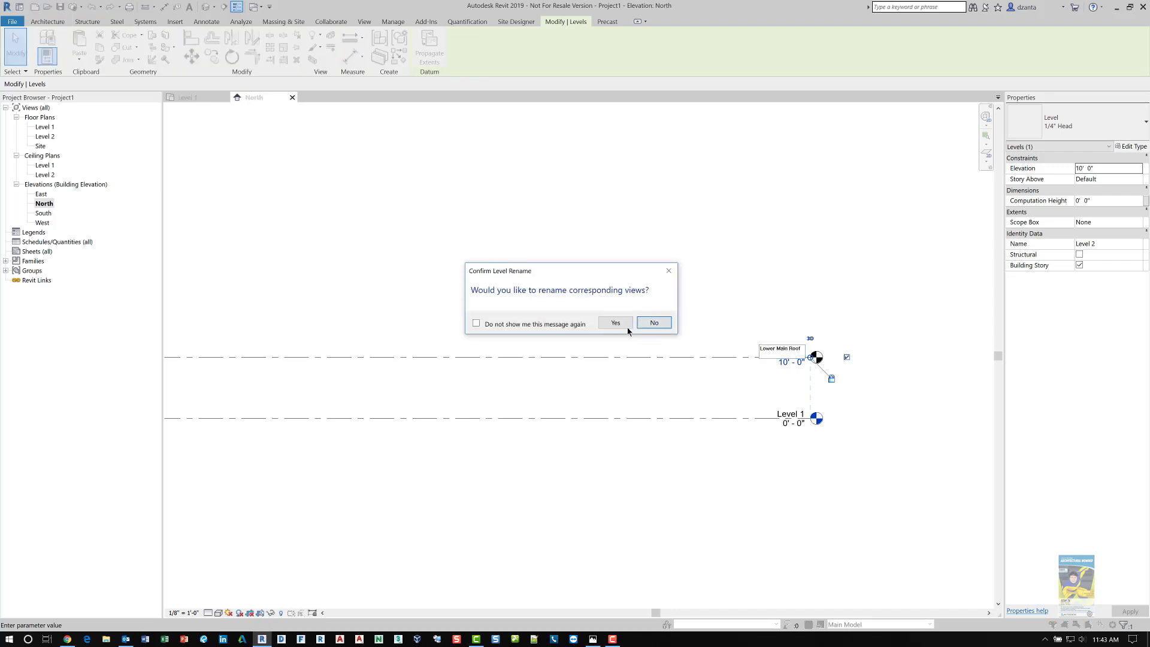
pyautogui.click(651, 322)
# - Add a new level at 15' 6" named 'Upper Roof', renaming its views to match
pyautogui.press('l')
pyautogui.press('l')
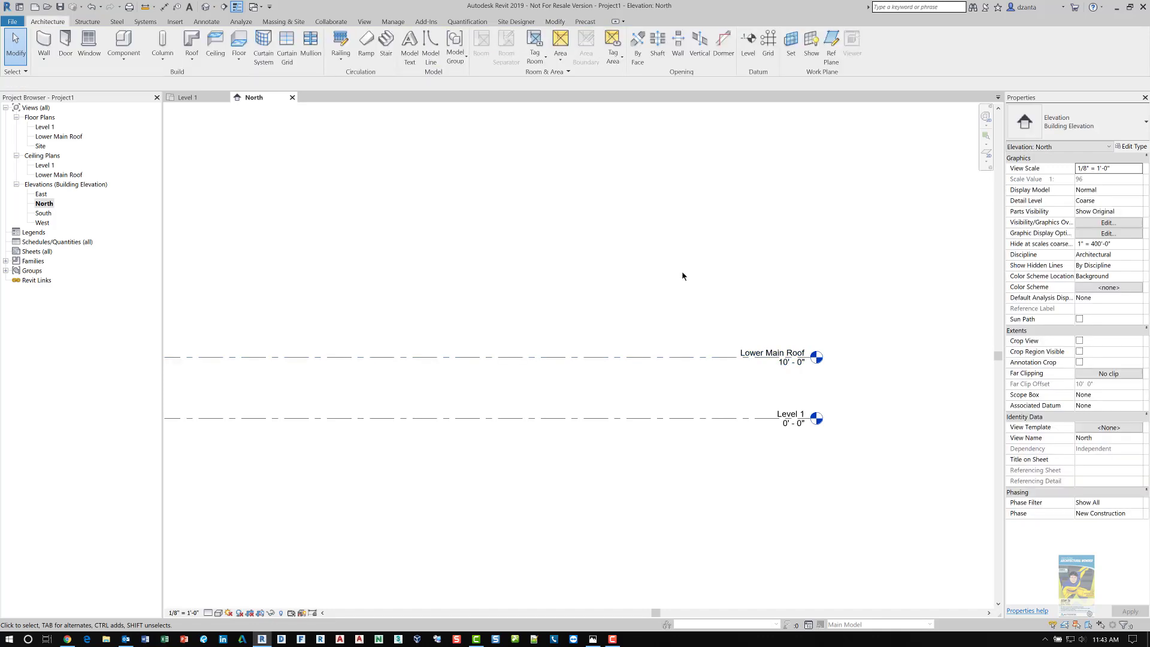
pyautogui.click(250, 324)
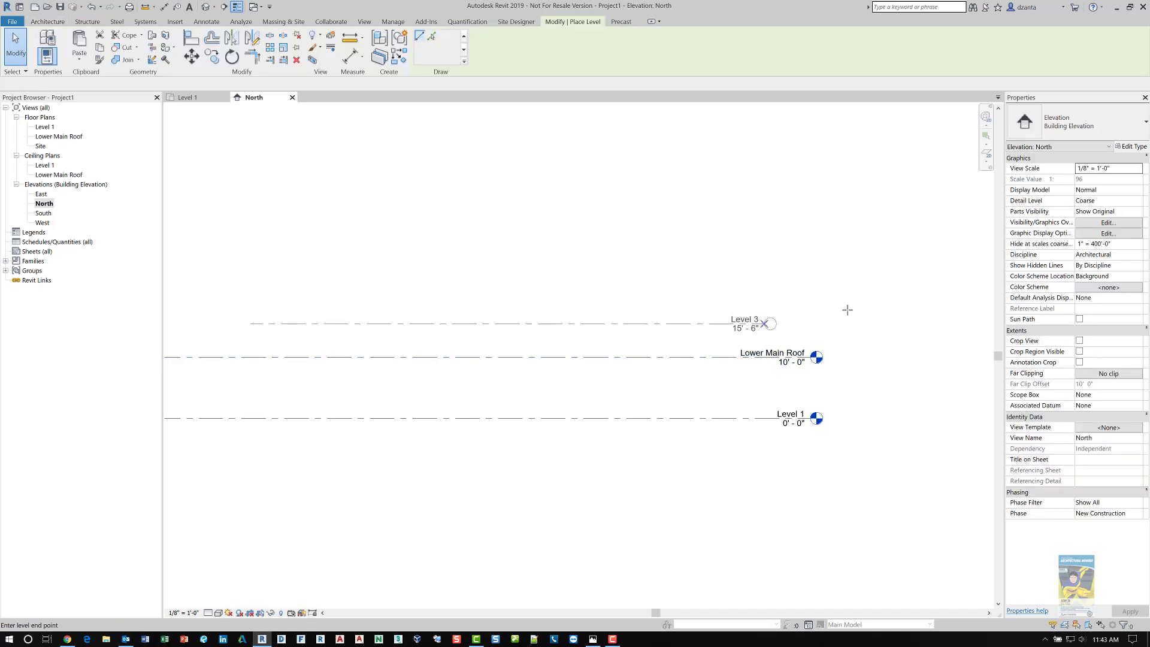
pyautogui.click(817, 323)
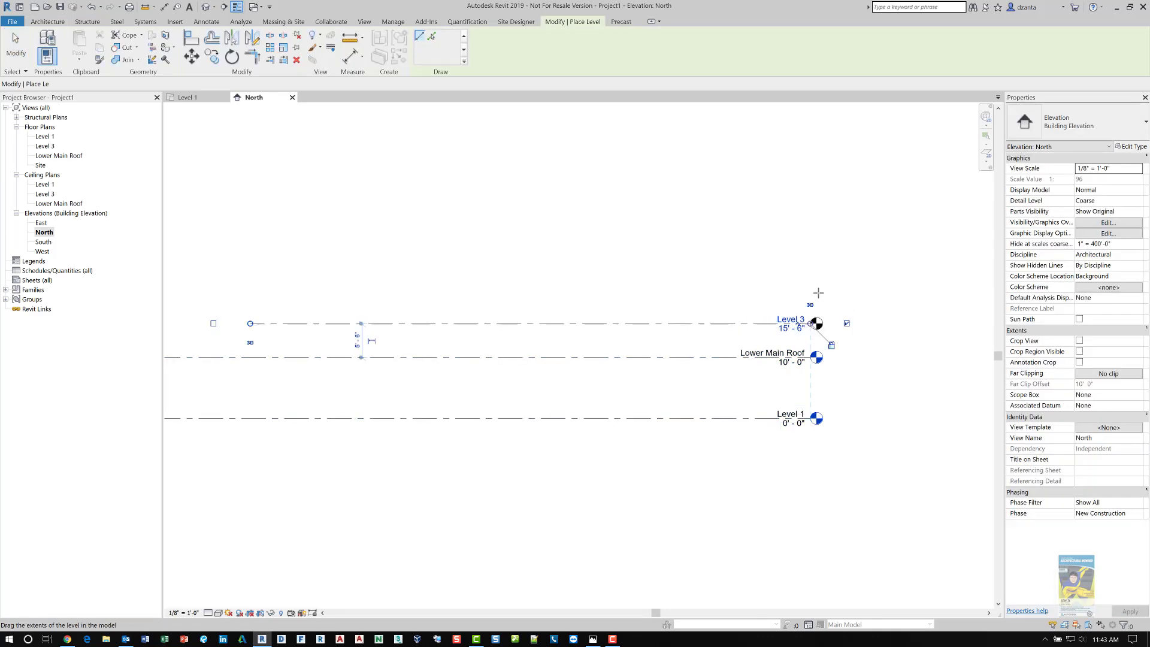
pyautogui.press('Escape')
pyautogui.press('Escape')
pyautogui.click(786, 319)
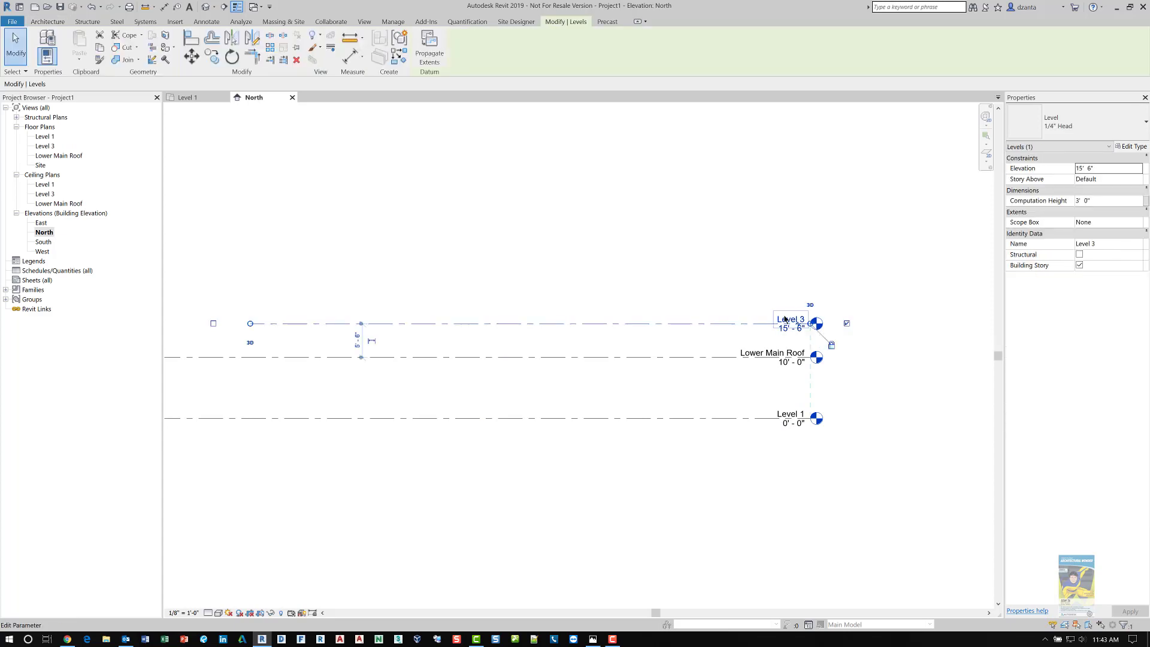
pyautogui.click(786, 320)
pyautogui.write('U')
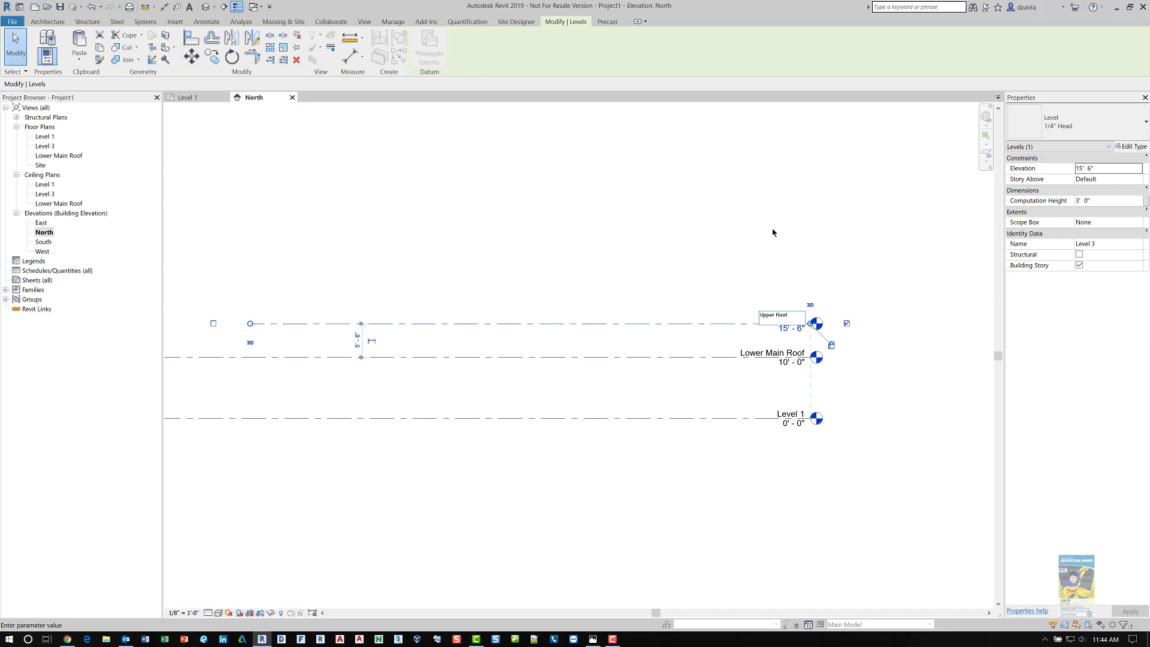
pyautogui.write('pper Roof')
pyautogui.press('Return')
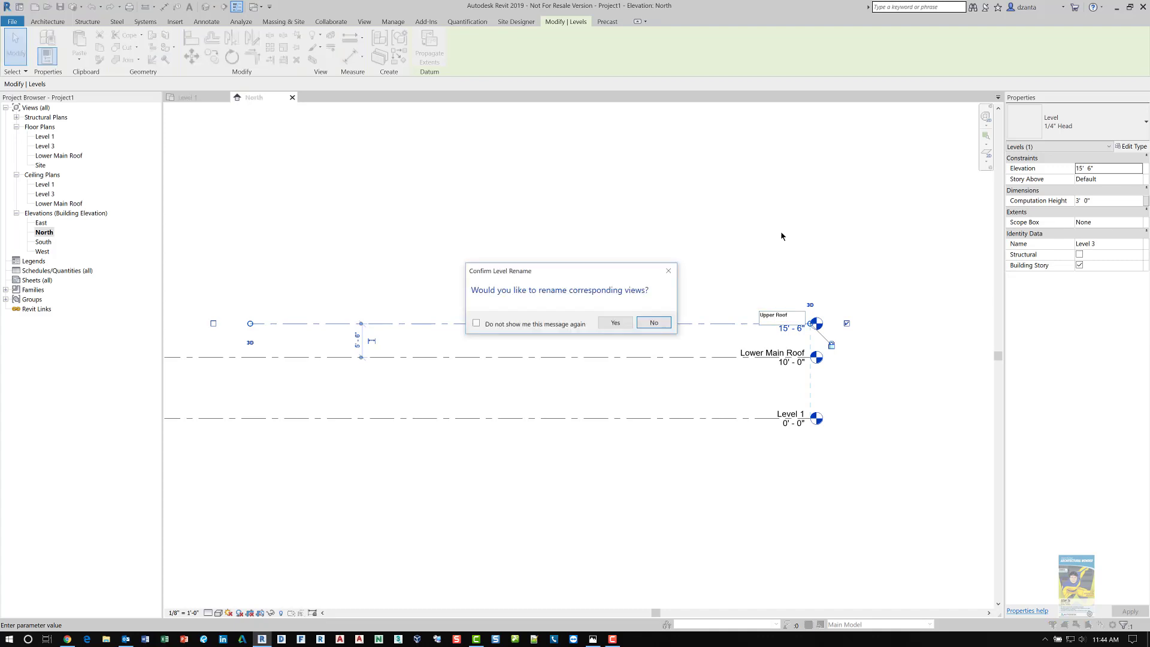
pyautogui.click(615, 323)
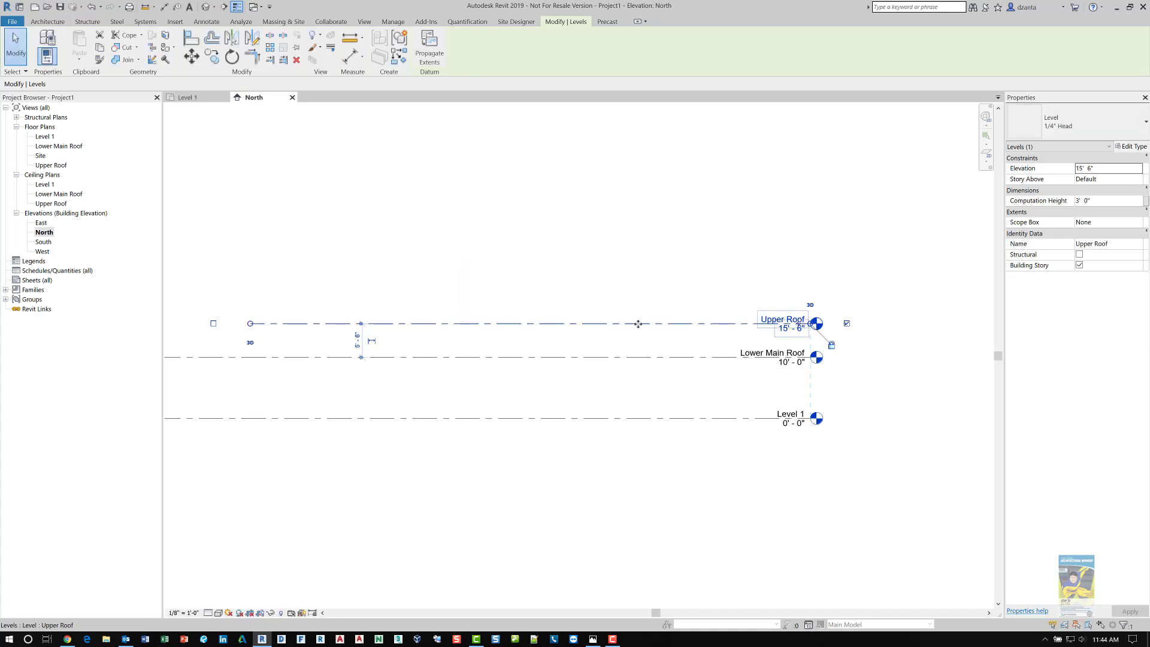
# - Extend the Upper Roof level line to the left to line up with the other levels
pyautogui.moveTo(679, 329); pyautogui.dragTo(745, 328, button='middle')
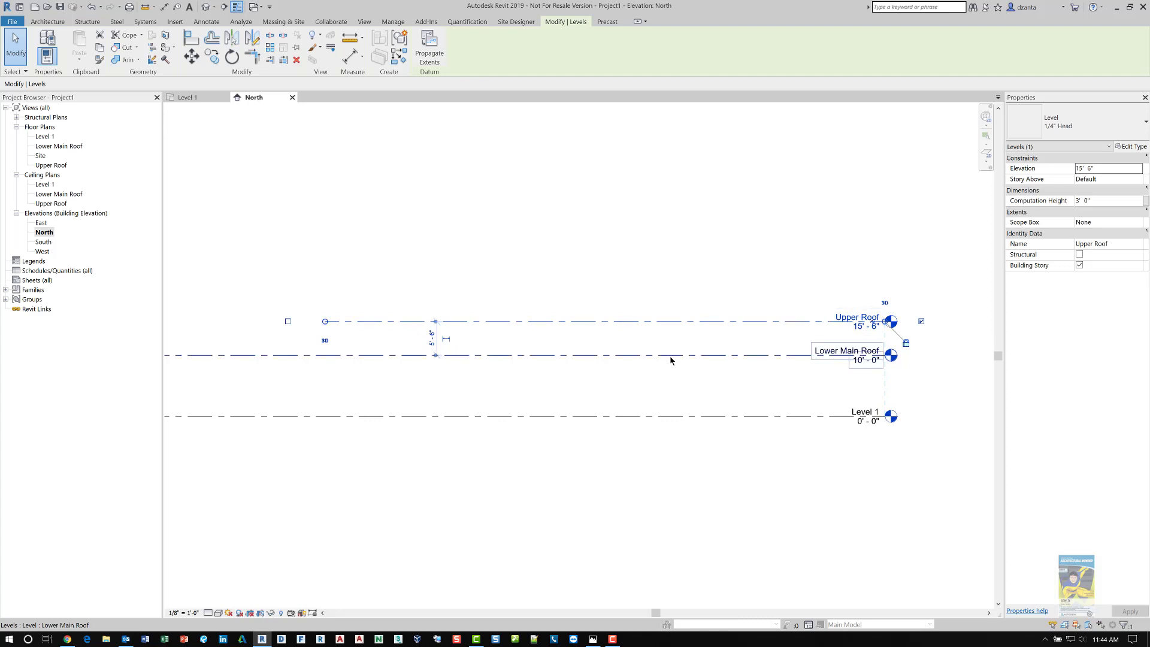
pyautogui.scroll(-1, 688, 355)
pyautogui.moveTo(514, 384); pyautogui.dragTo(649, 380, button='middle')
pyautogui.scroll(-1, 644, 378)
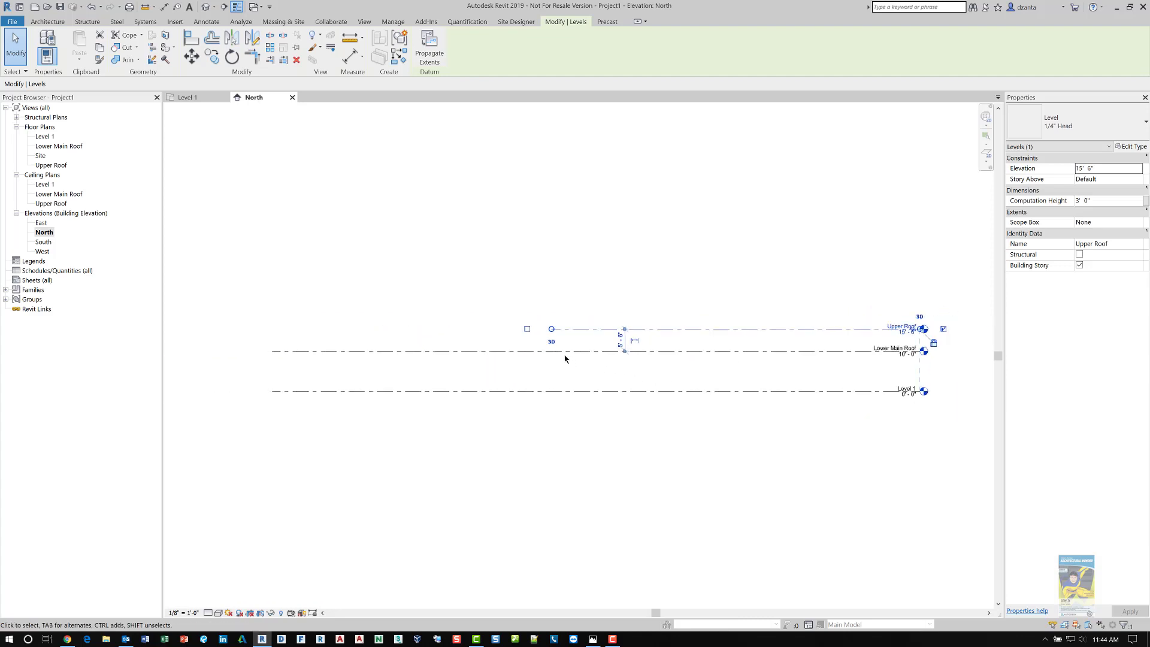
pyautogui.moveTo(552, 333); pyautogui.dragTo(271, 323)
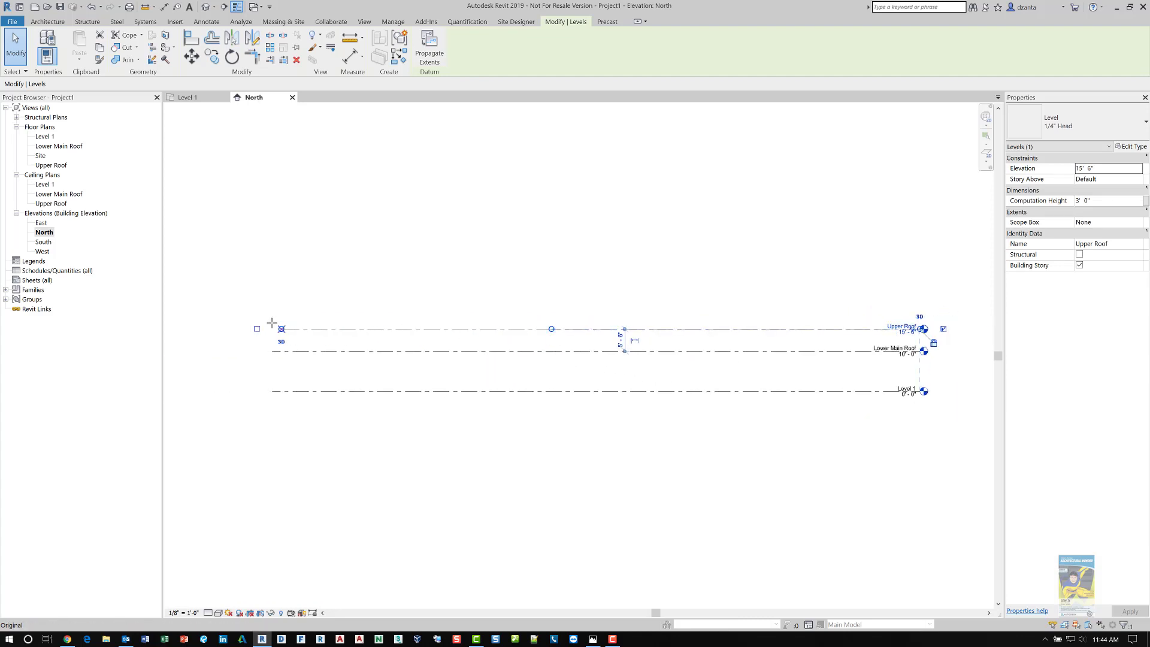
pyautogui.click(354, 423)
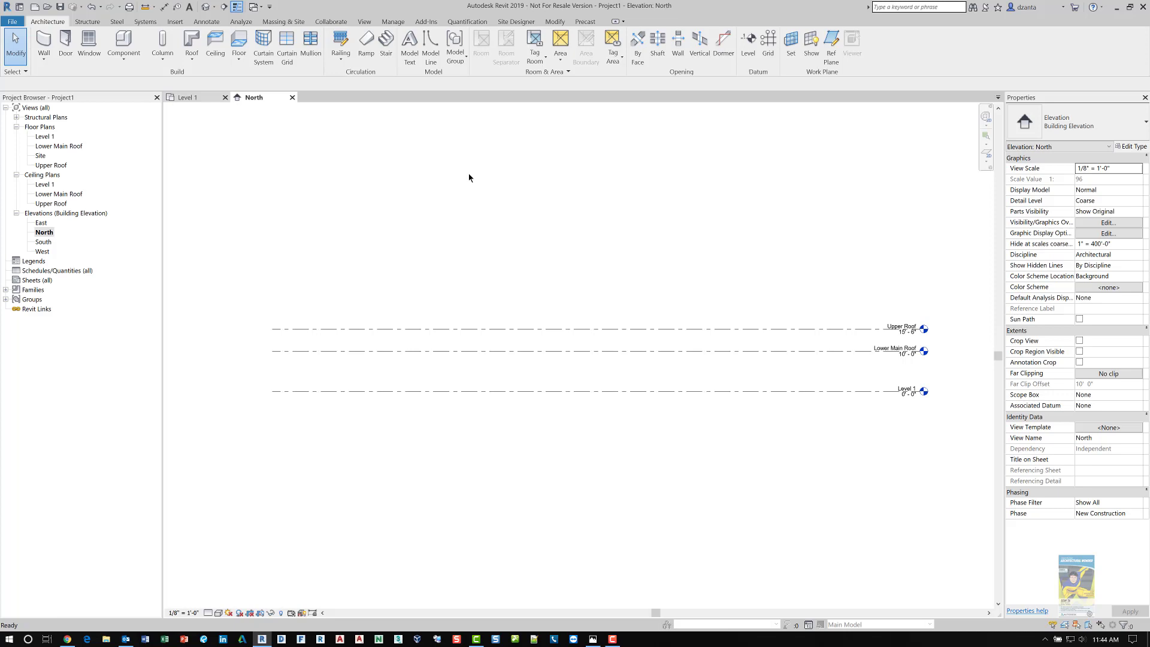
# - On Level 1, draw a 53' by 19' rectangle of Generic 8" walls up to Lower Main Roof
pyautogui.hotkey('ctrl', 'Tab')
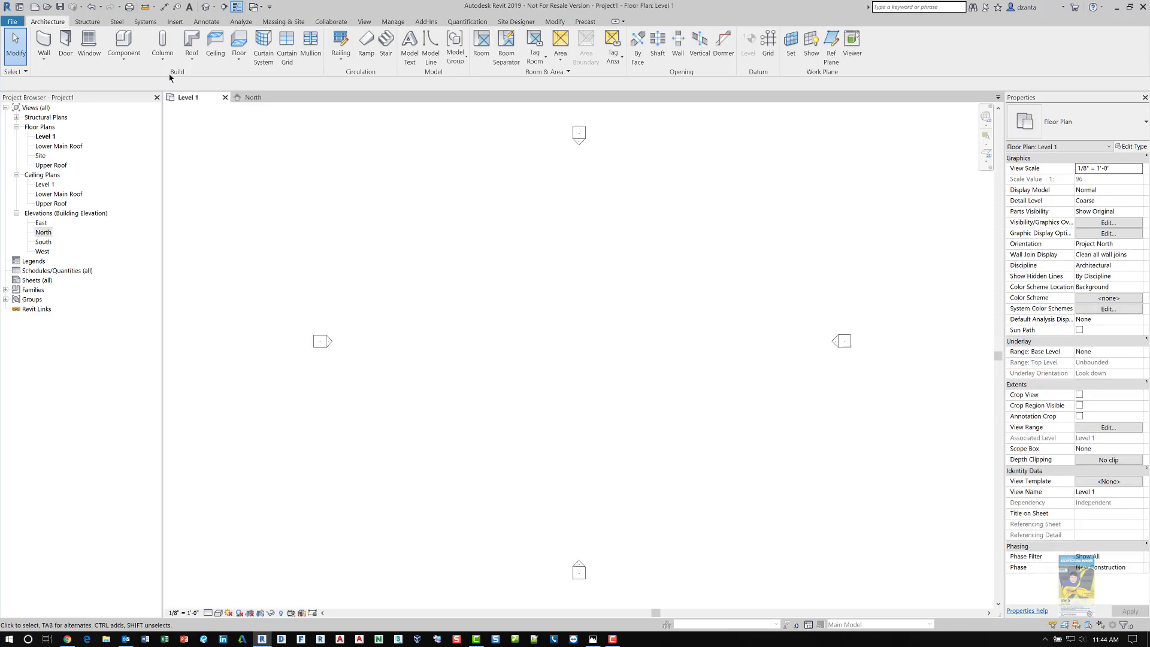
pyautogui.click(53, 42)
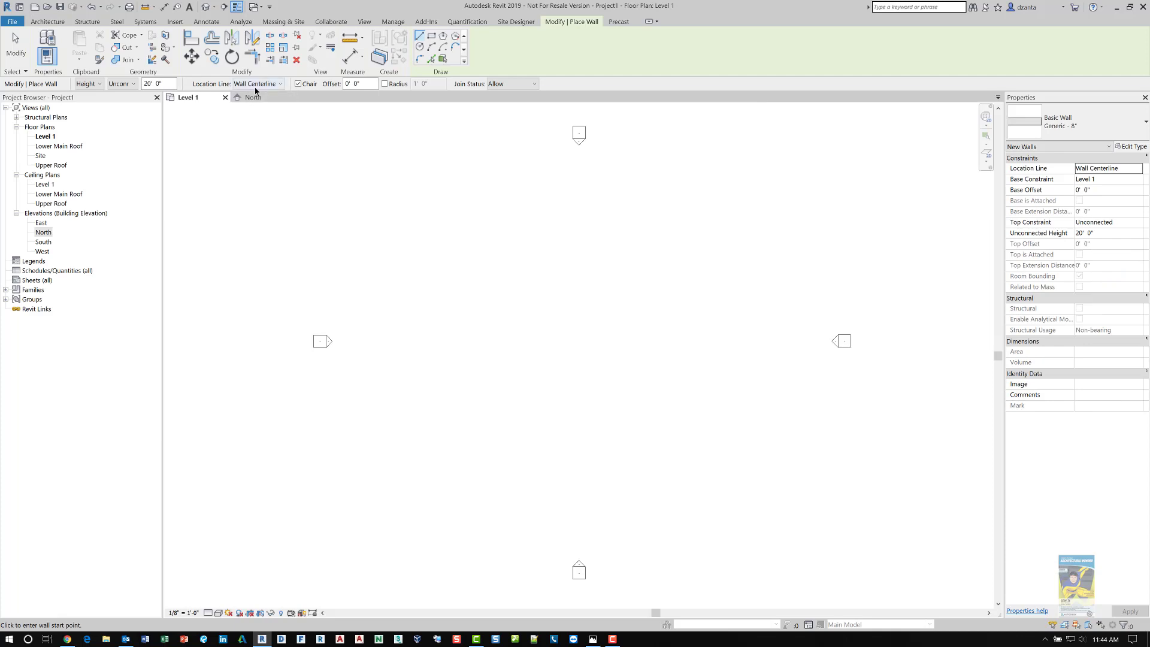
pyautogui.click(130, 85)
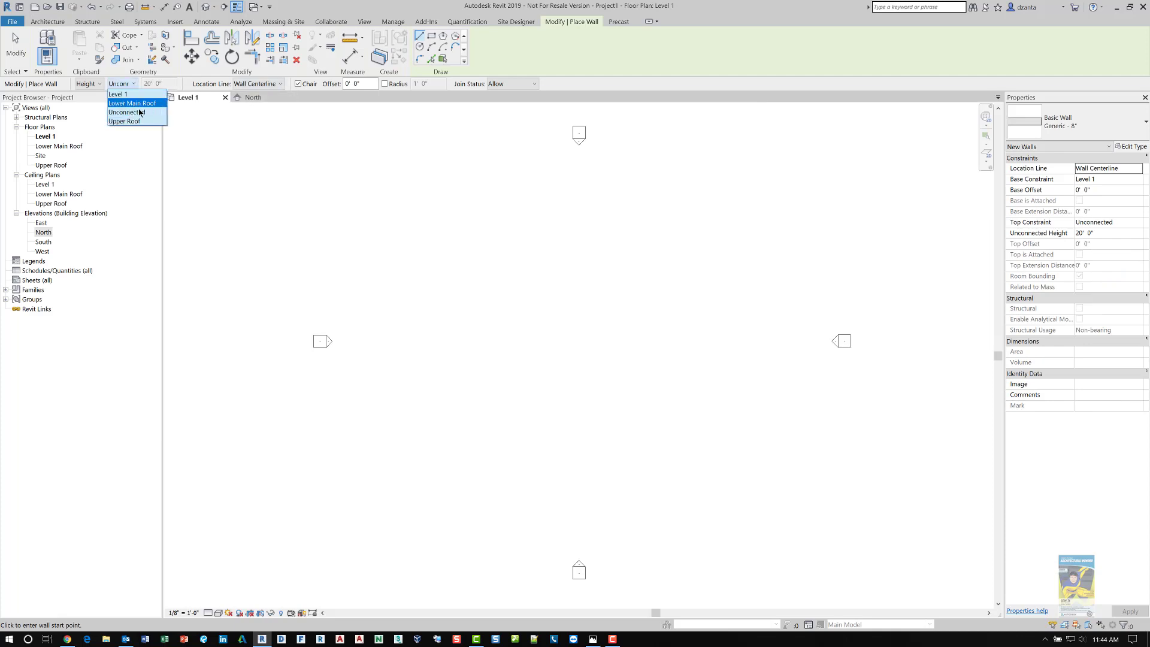
pyautogui.click(132, 103)
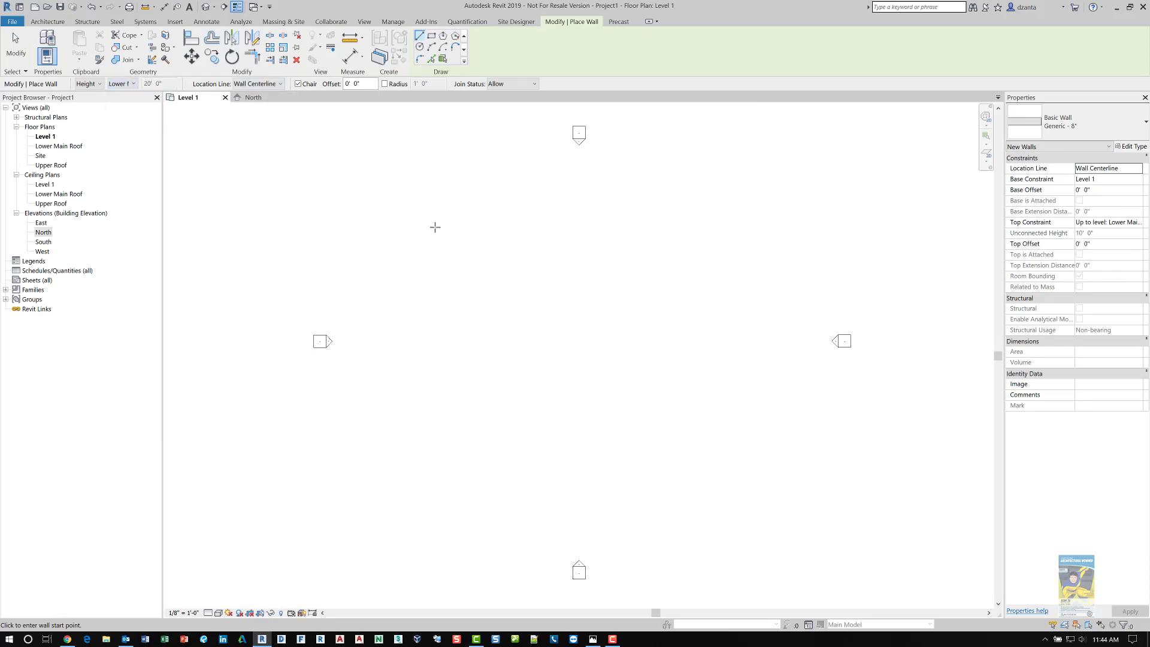
pyautogui.click(431, 35)
pyautogui.click(508, 378)
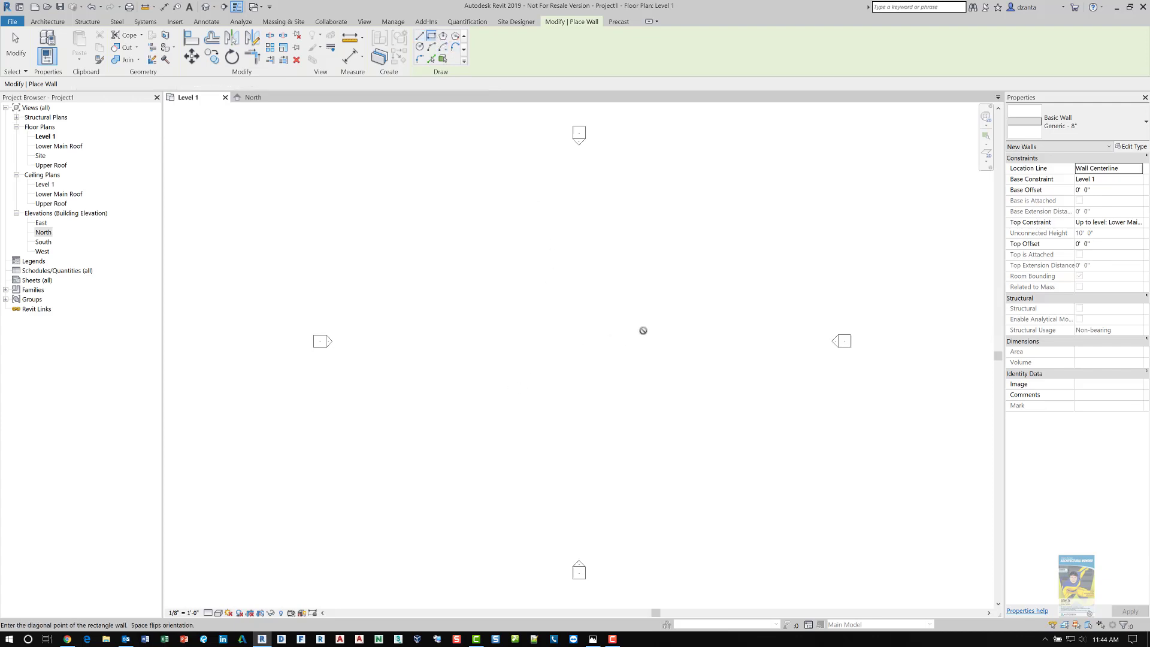
pyautogui.click(675, 320)
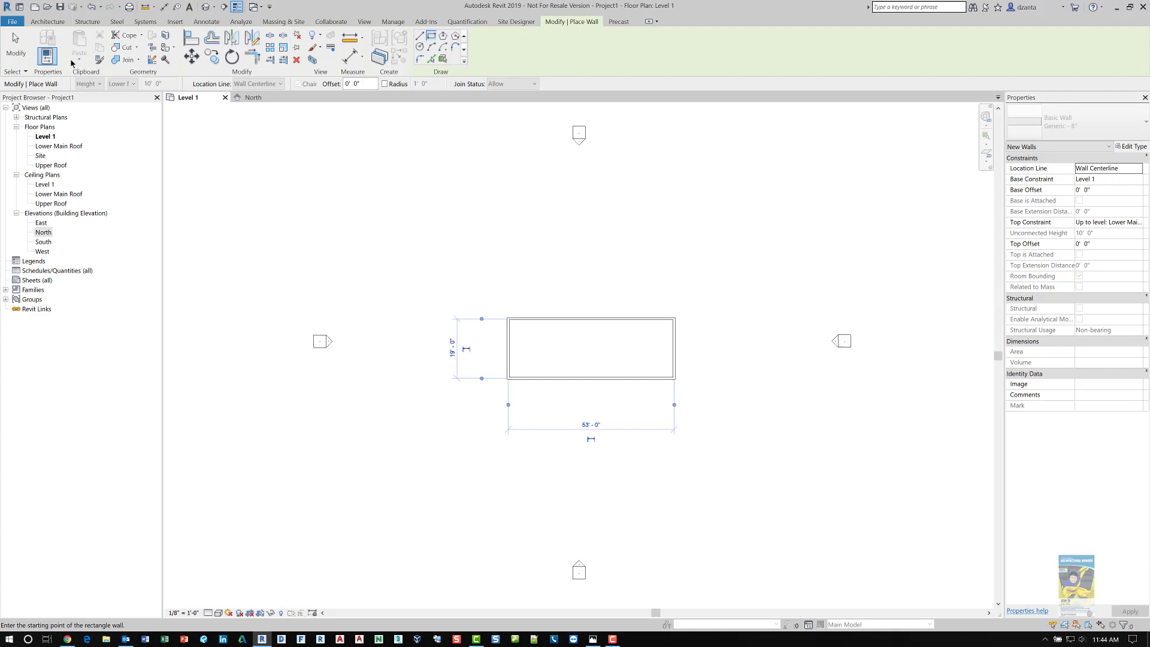
pyautogui.click(32, 53)
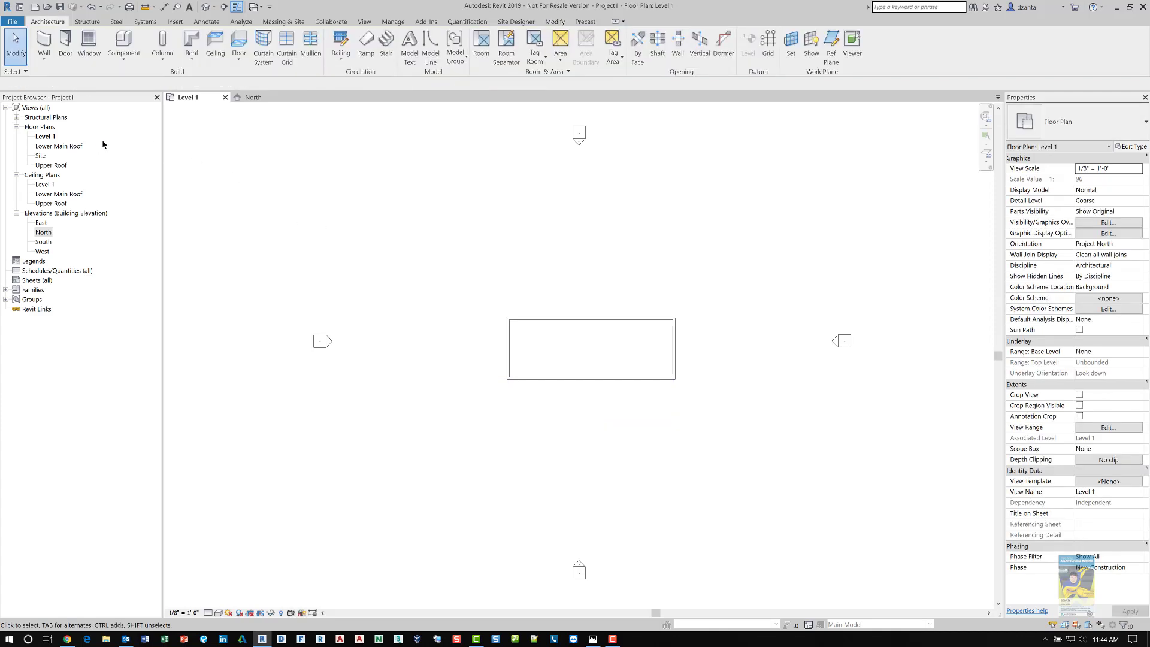
# - Open the Upper Roof floor plan with Level 1 shown as the underlay
pyautogui.click(58, 165)
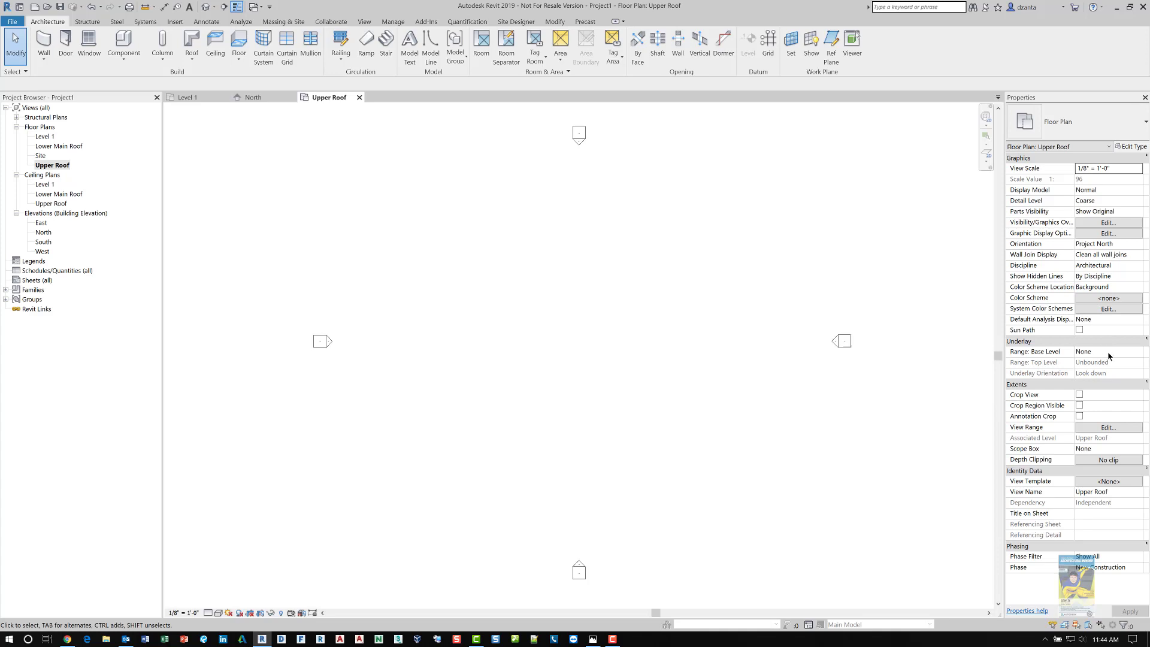
pyautogui.click(1138, 353)
pyautogui.click(1096, 368)
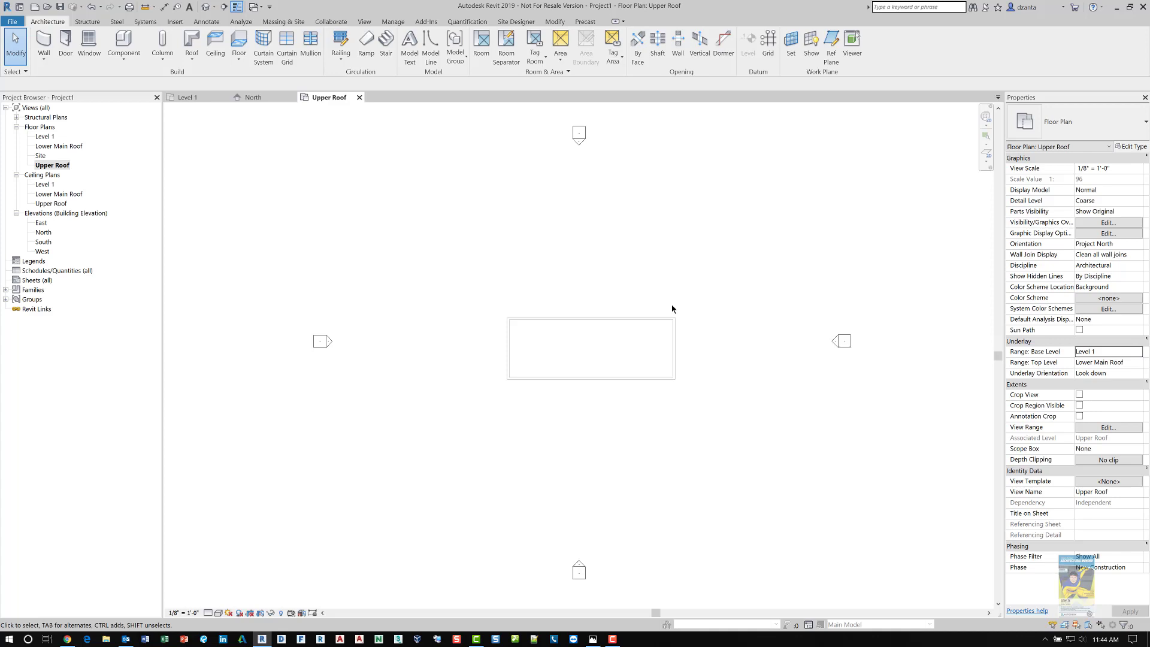
pyautogui.scroll(4, 715, 279)
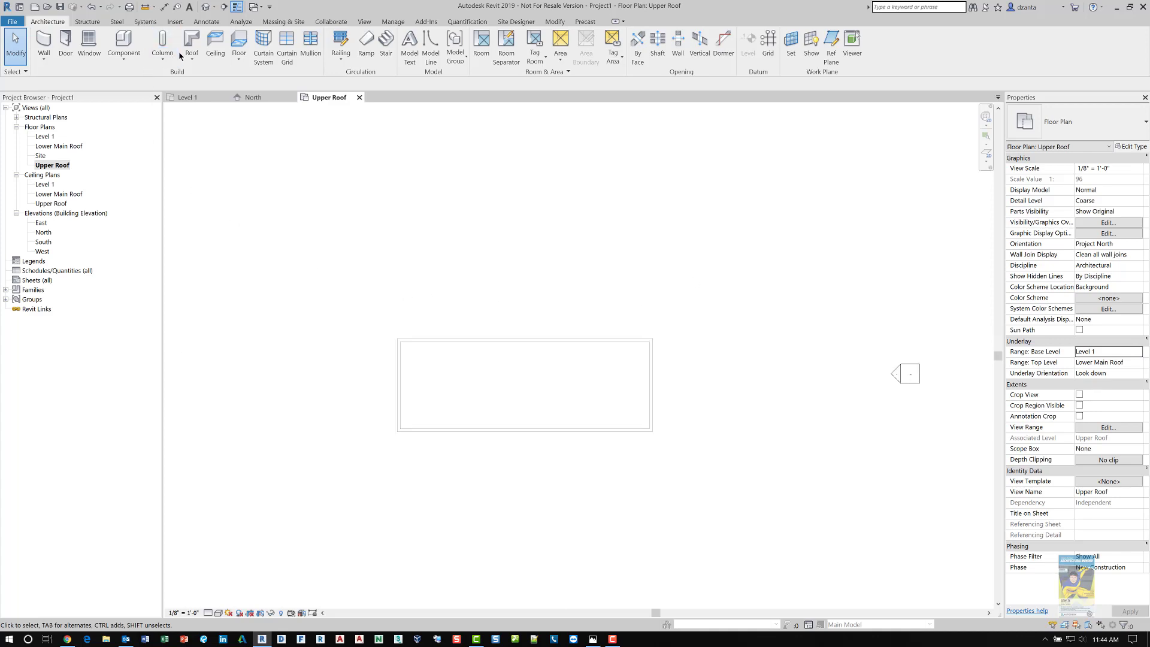
# - Start a footprint roof with a 2' overhang, picking the whole chain of four walls
pyautogui.click(197, 67)
pyautogui.click(199, 73)
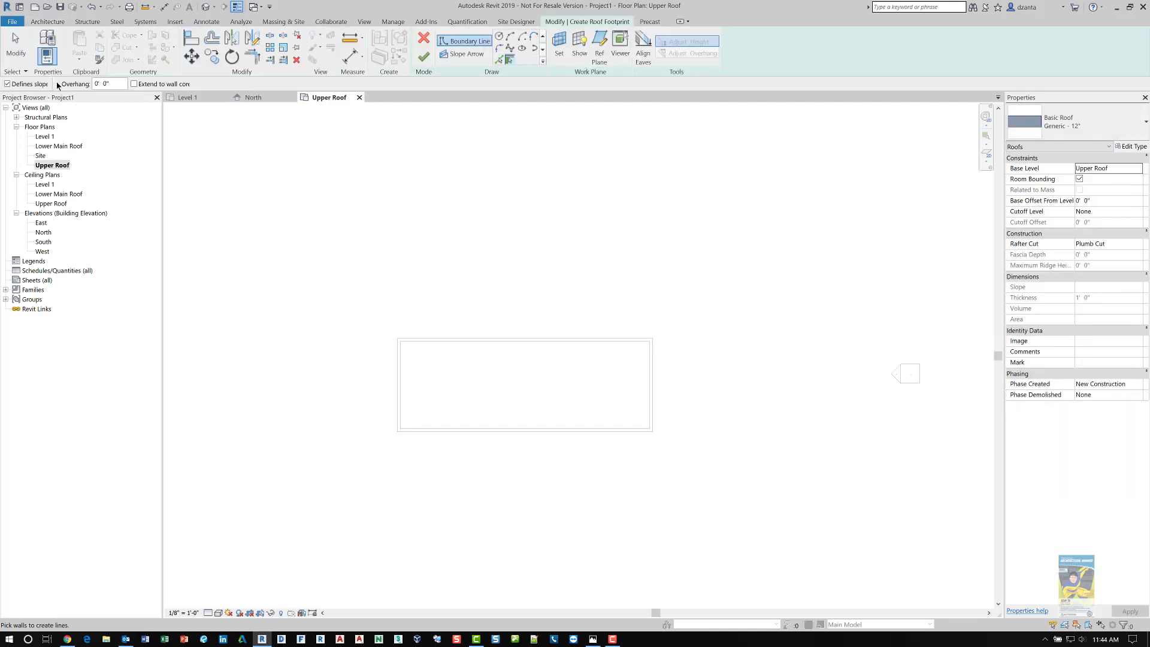
pyautogui.doubleClick(121, 83)
pyautogui.write('2')
pyautogui.click(1054, 123)
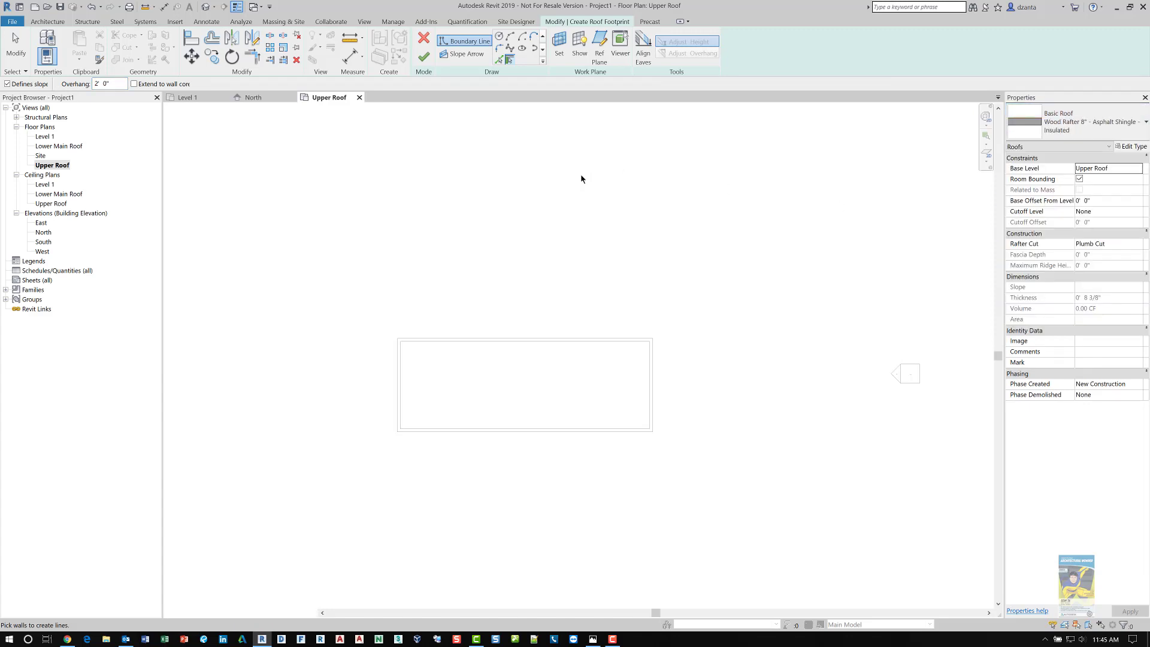
pyautogui.press('Tab')
pyautogui.click(507, 337)
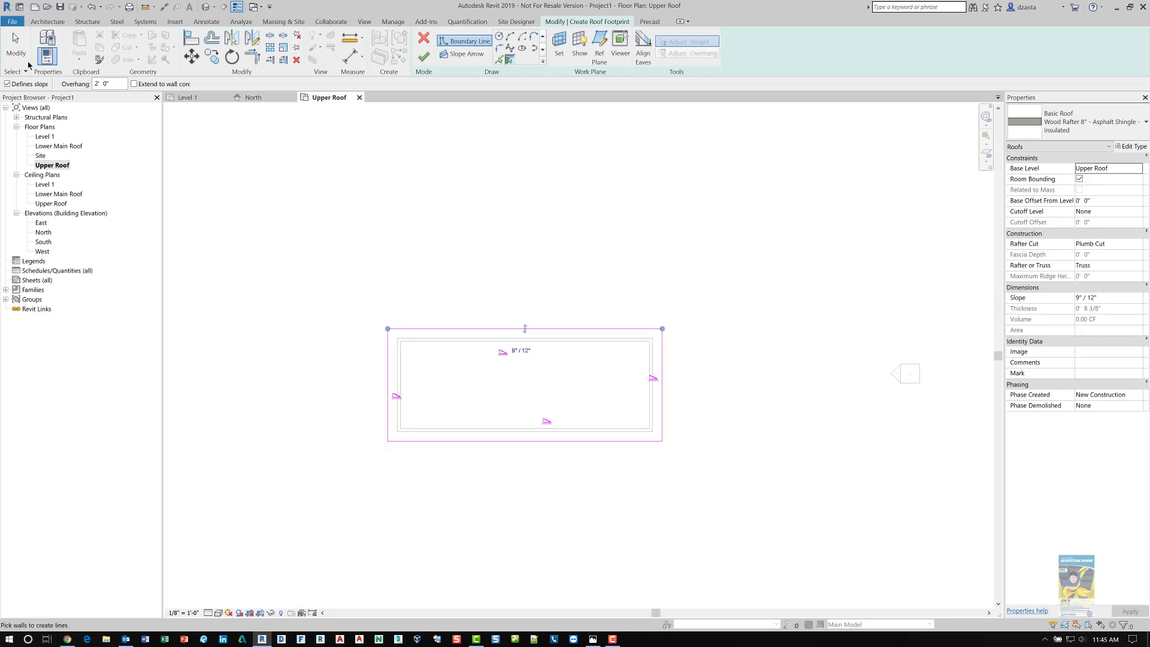
pyautogui.press('Escape')
pyautogui.press('Escape')
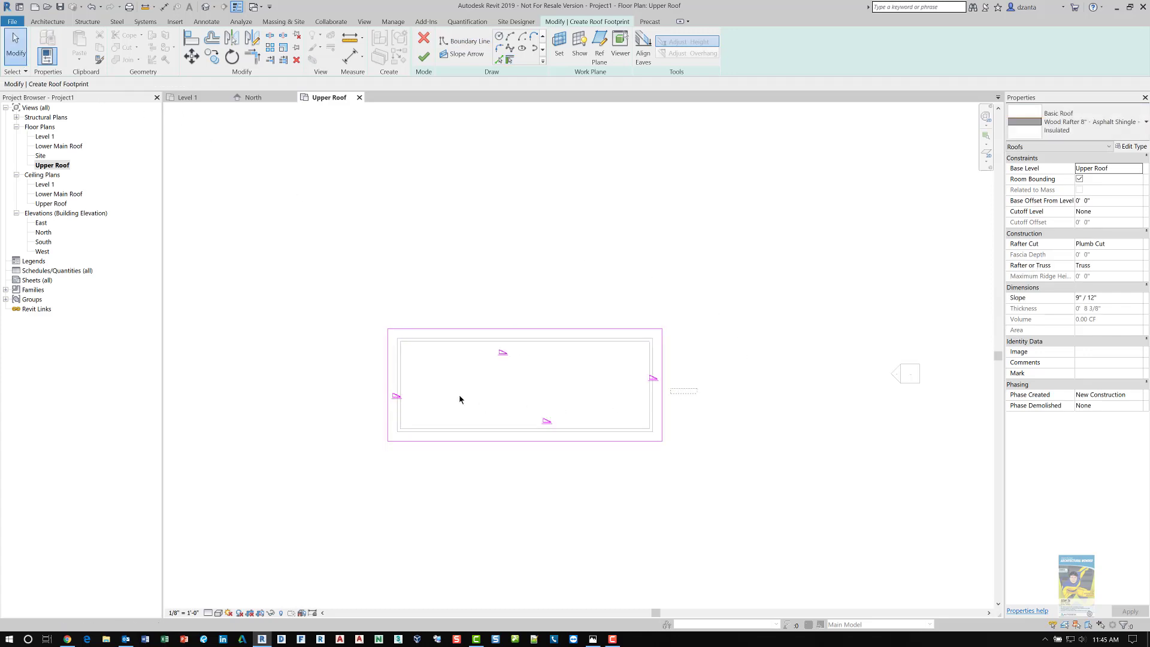
# - Stop the two end boundary lines from defining slope and finish the gable roof
pyautogui.moveTo(697, 390); pyautogui.dragTo(336, 388)
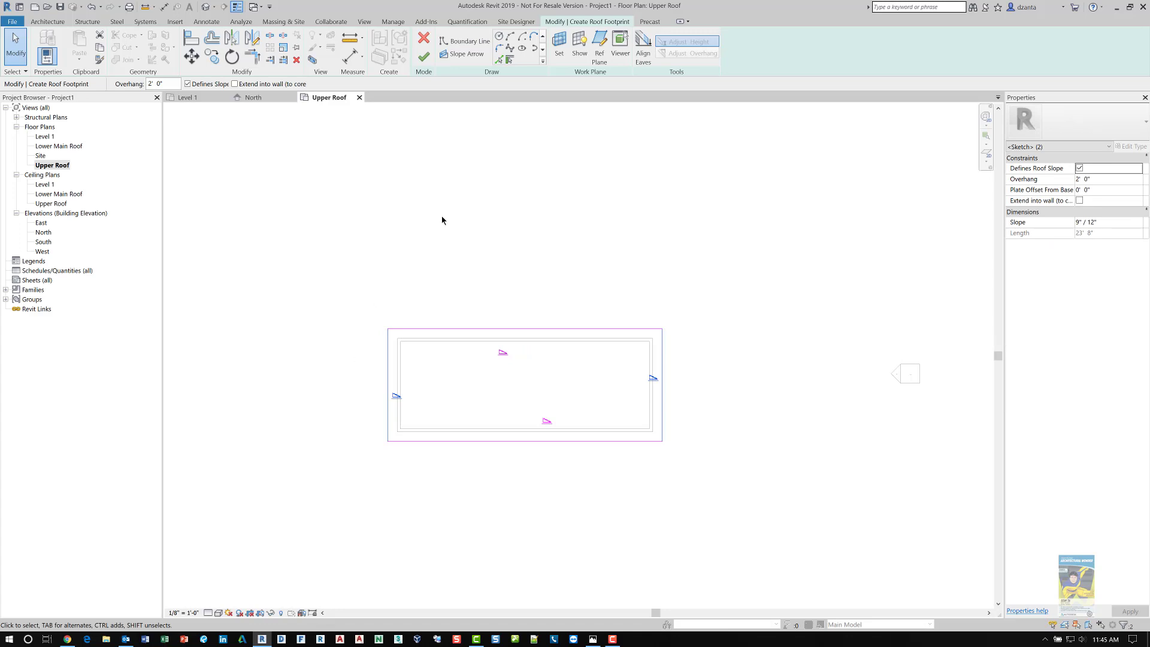
pyautogui.click(221, 84)
pyautogui.click(426, 180)
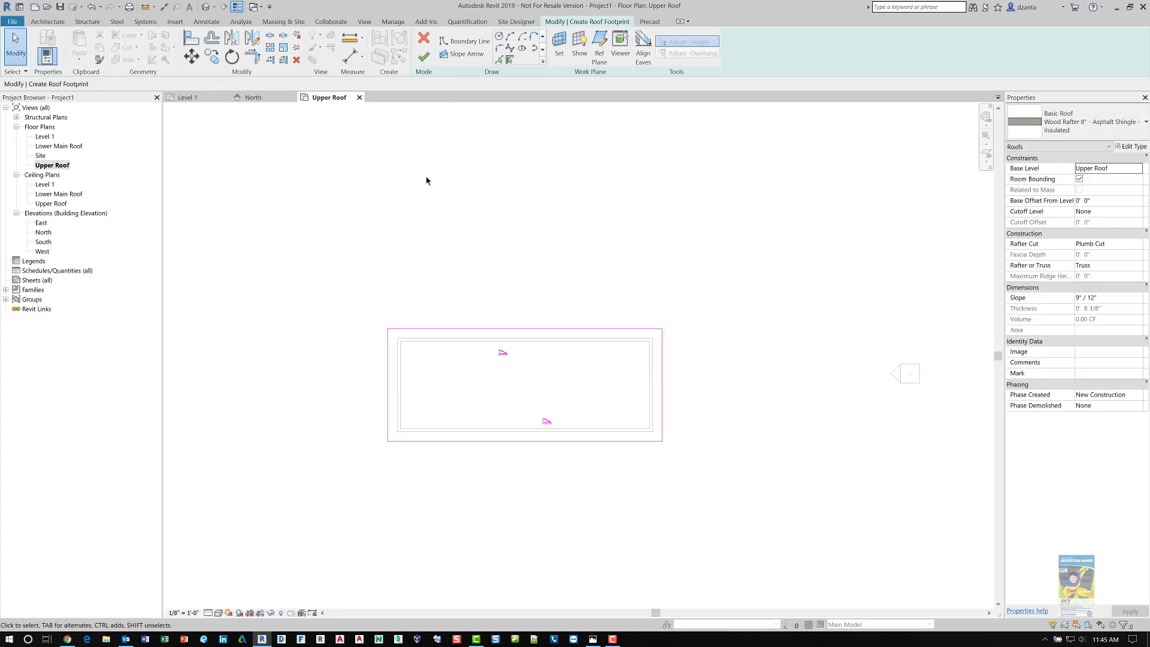
pyautogui.click(424, 57)
pyautogui.click(739, 253)
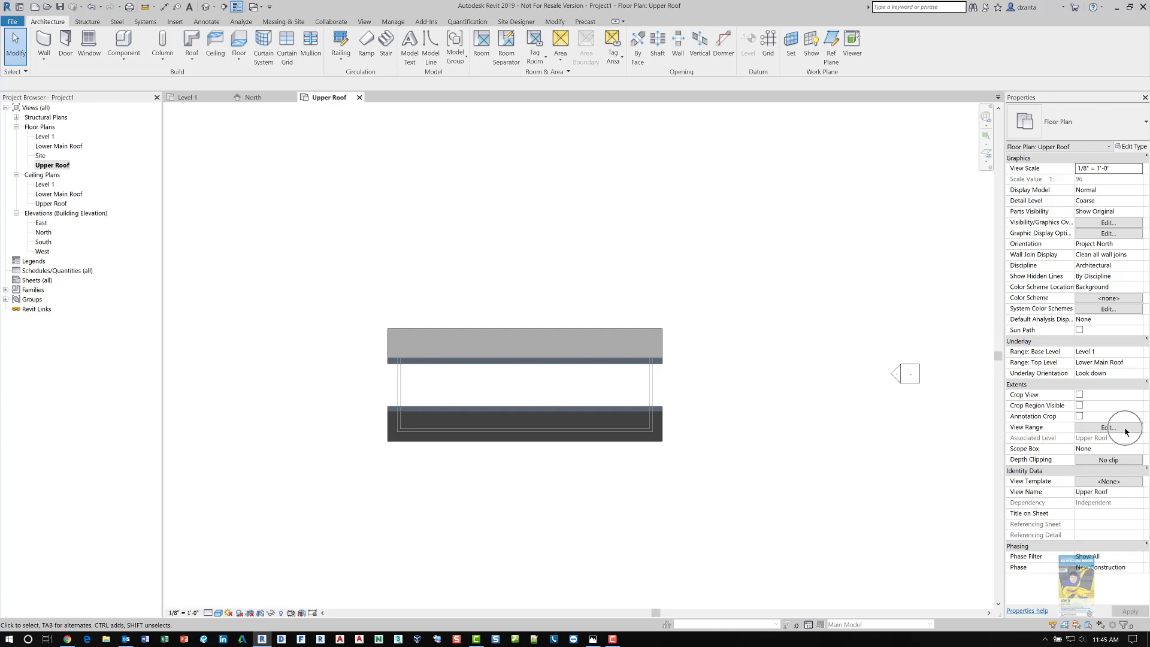
# - Set the Upper Roof plan's view range to a 50 cut plane offset and an Unlimited top
pyautogui.click(1112, 428)
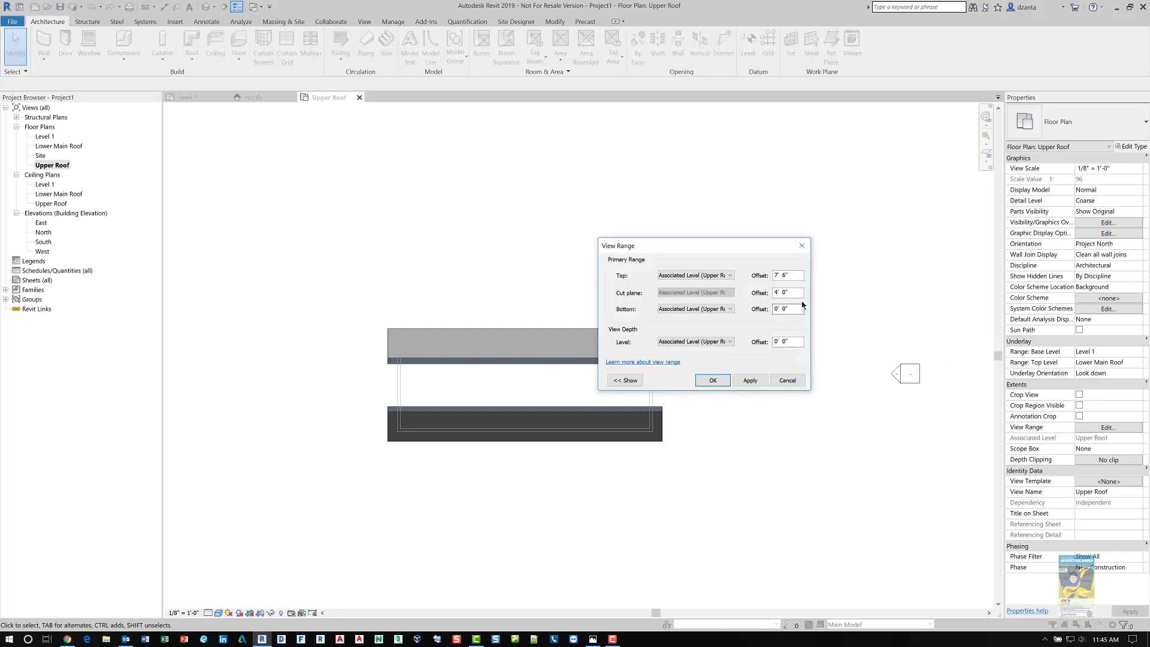
pyautogui.moveTo(786, 292); pyautogui.dragTo(770, 292)
pyautogui.write('50')
pyautogui.click(703, 277)
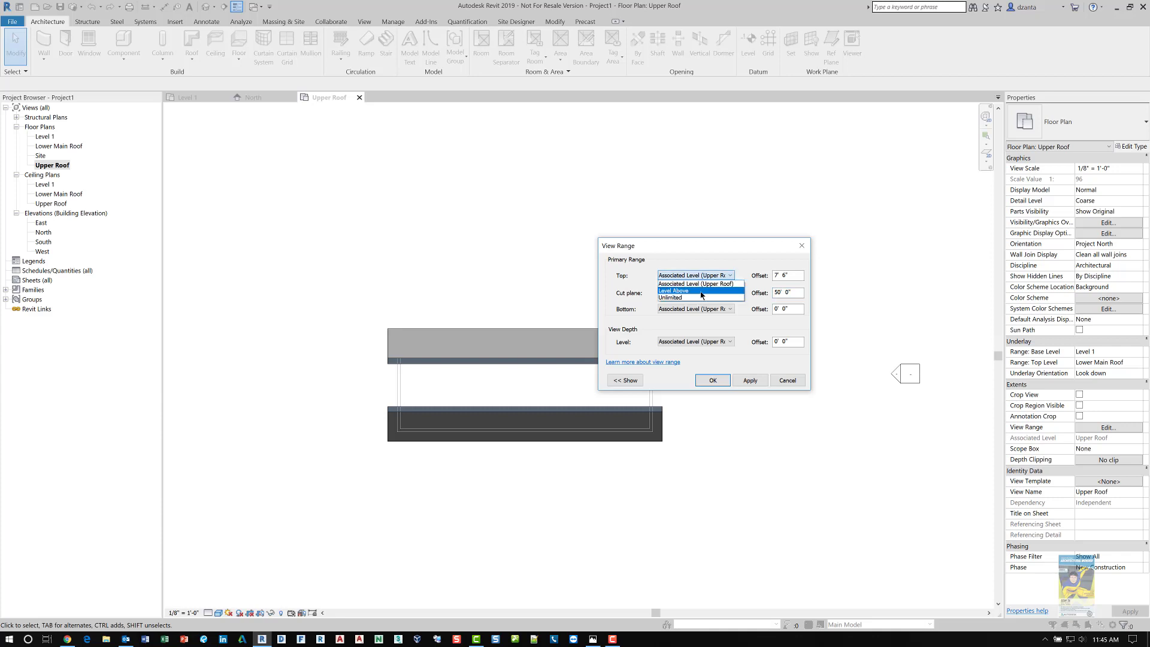
pyautogui.click(701, 297)
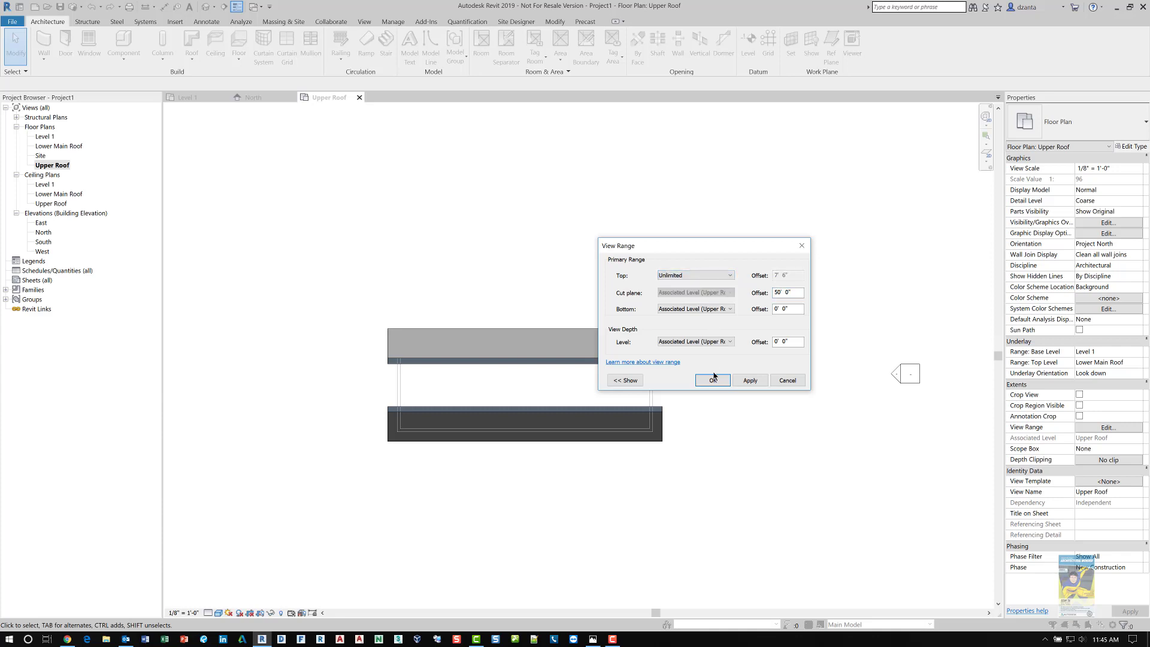
pyautogui.click(713, 379)
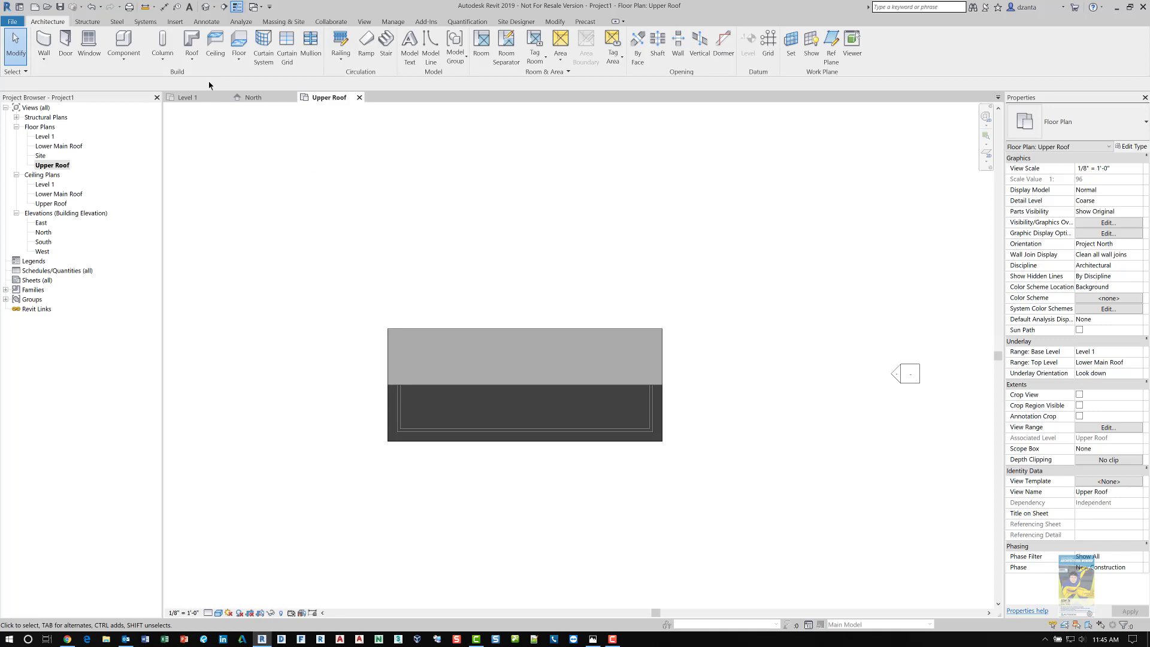
# - Check the roof in 3D, then set its Base Level to Lower Main Roof in the North elevation
pyautogui.click(206, 7)
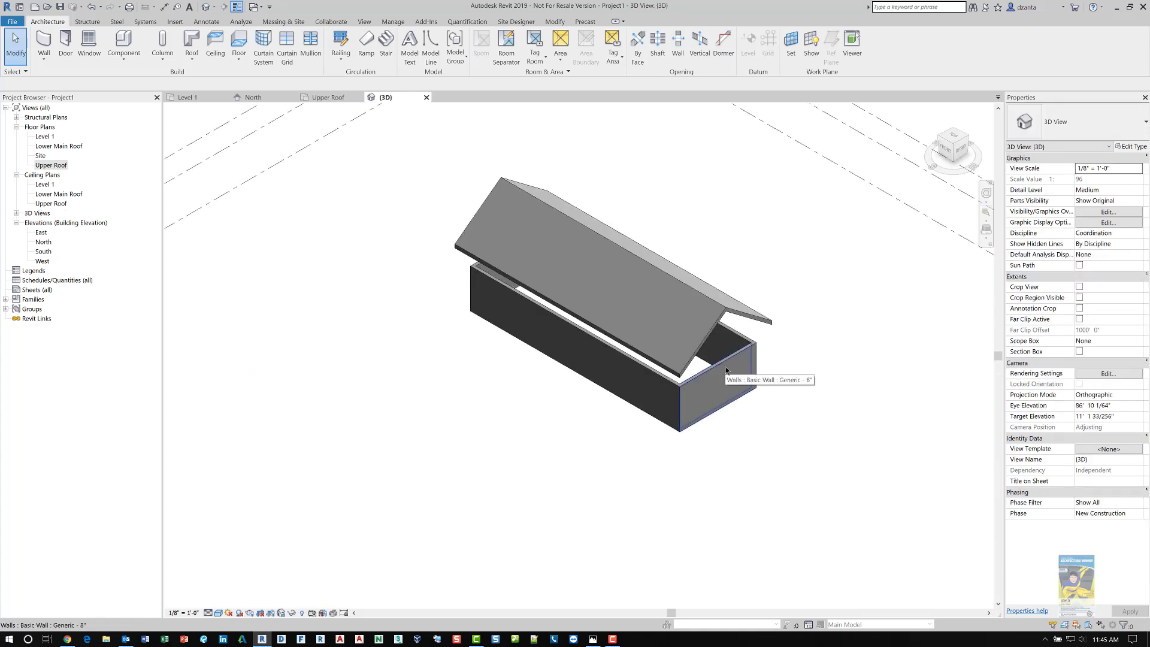
pyautogui.keyDown('shift'); pyautogui.moveTo(731, 429); pyautogui.dragTo(434, 282, button='middle'); pyautogui.keyUp('shift')
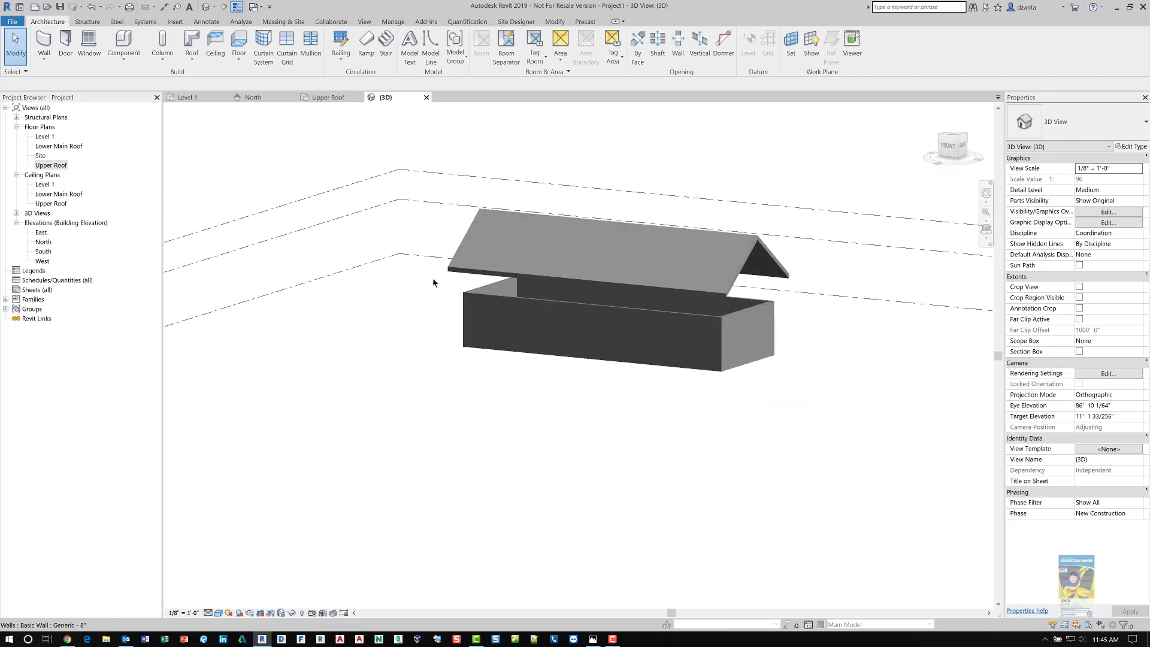
pyautogui.doubleClick(43, 241)
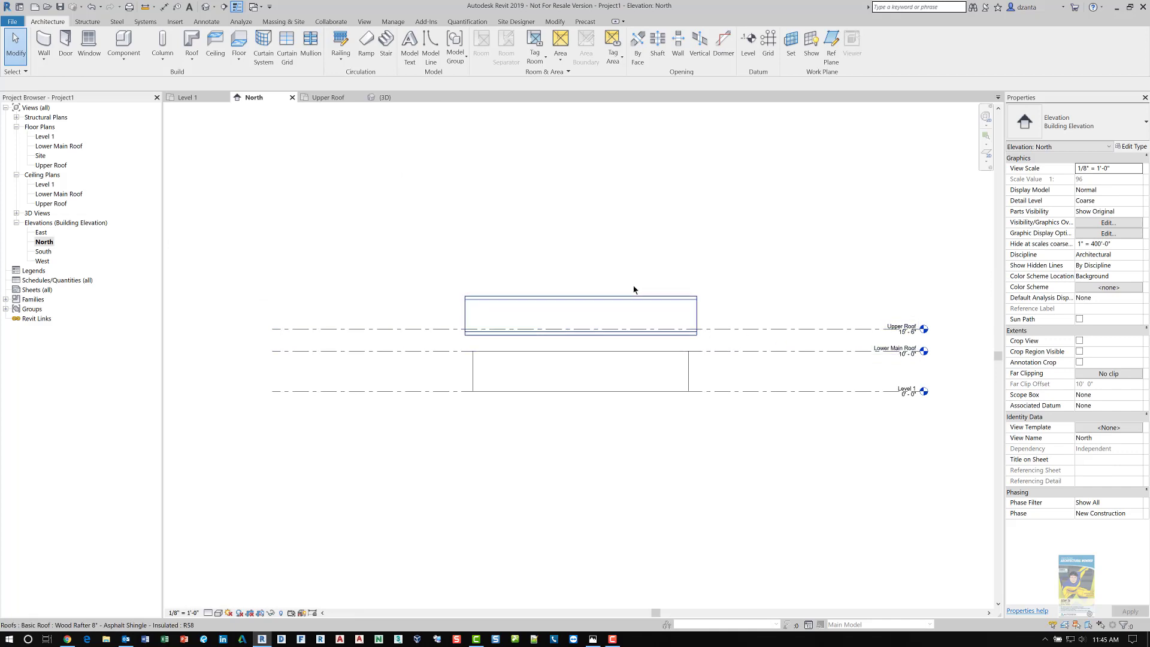
pyautogui.click(696, 302)
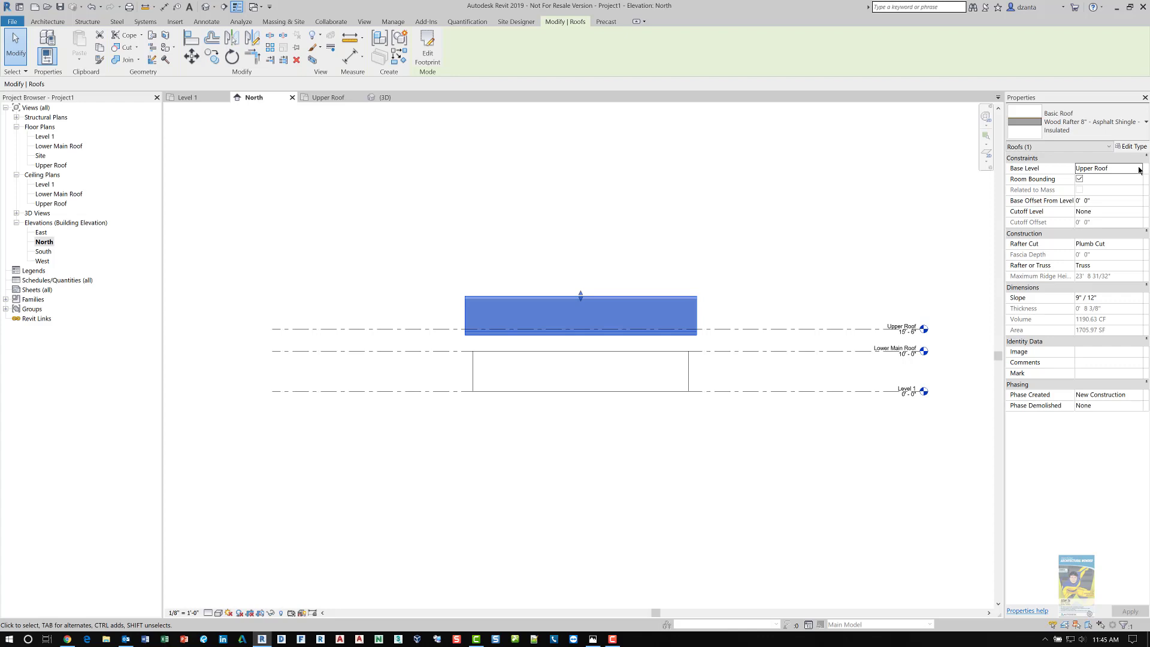
pyautogui.click(1137, 168)
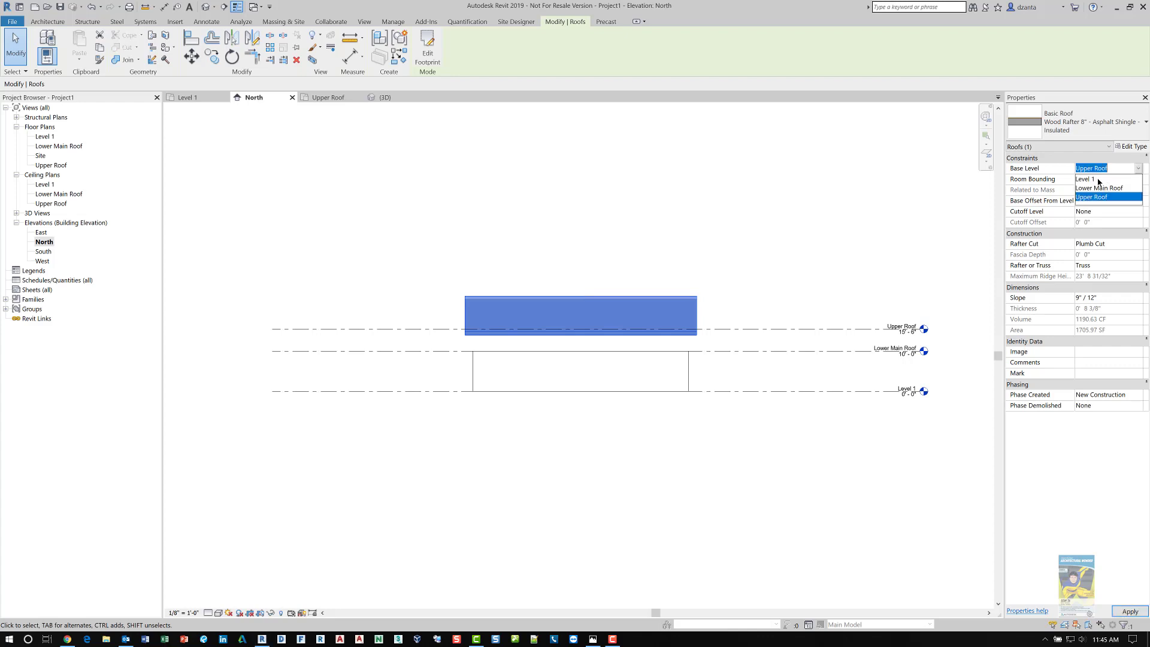
pyautogui.click(1091, 188)
pyautogui.click(822, 260)
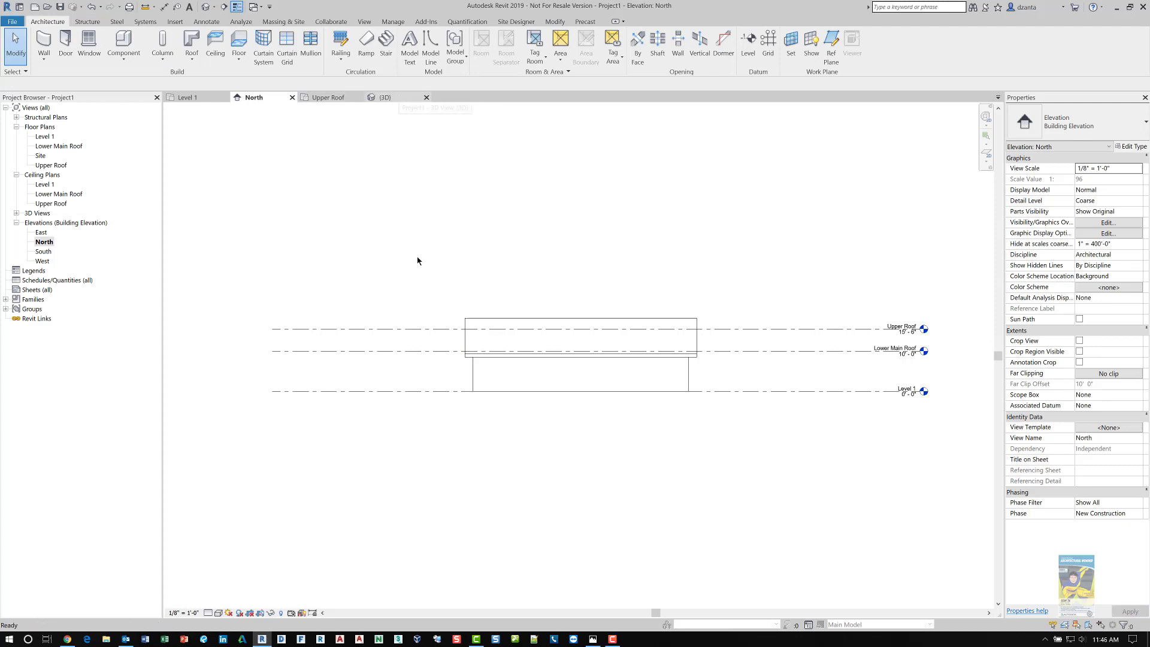
# - Select all four connected walls in 3D and attach their tops to the gable roof
pyautogui.keyDown('shift'); pyautogui.moveTo(597, 498); pyautogui.dragTo(701, 427, button='middle'); pyautogui.keyUp('shift')
pyautogui.click(701, 426)
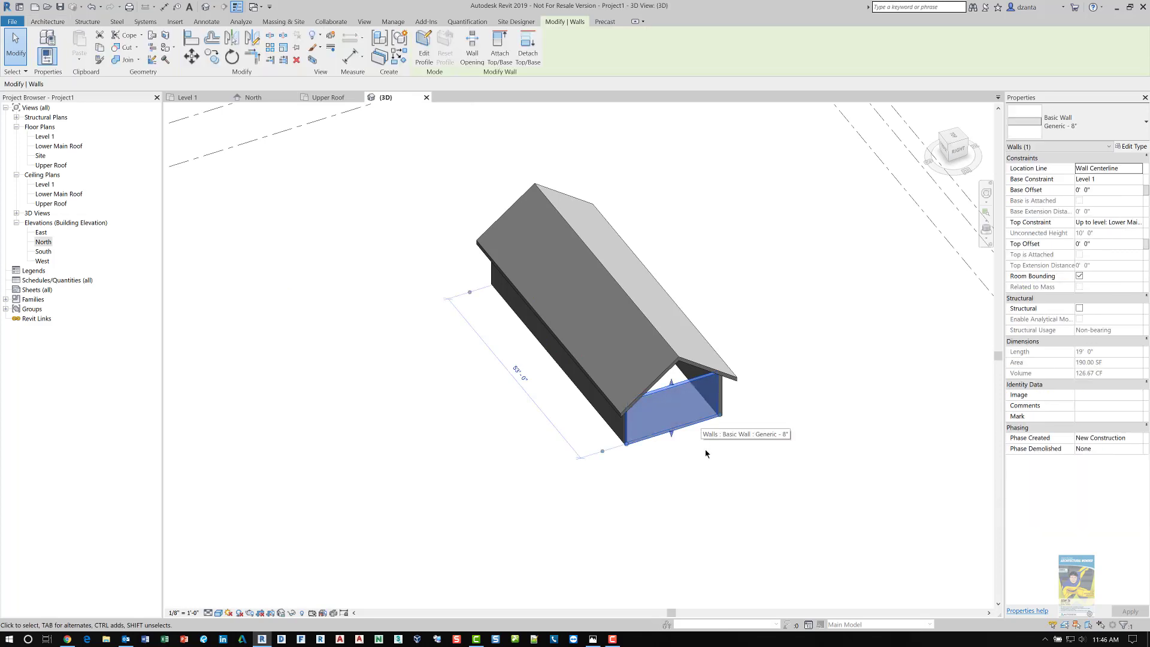
pyautogui.press('s')
pyautogui.press('a')
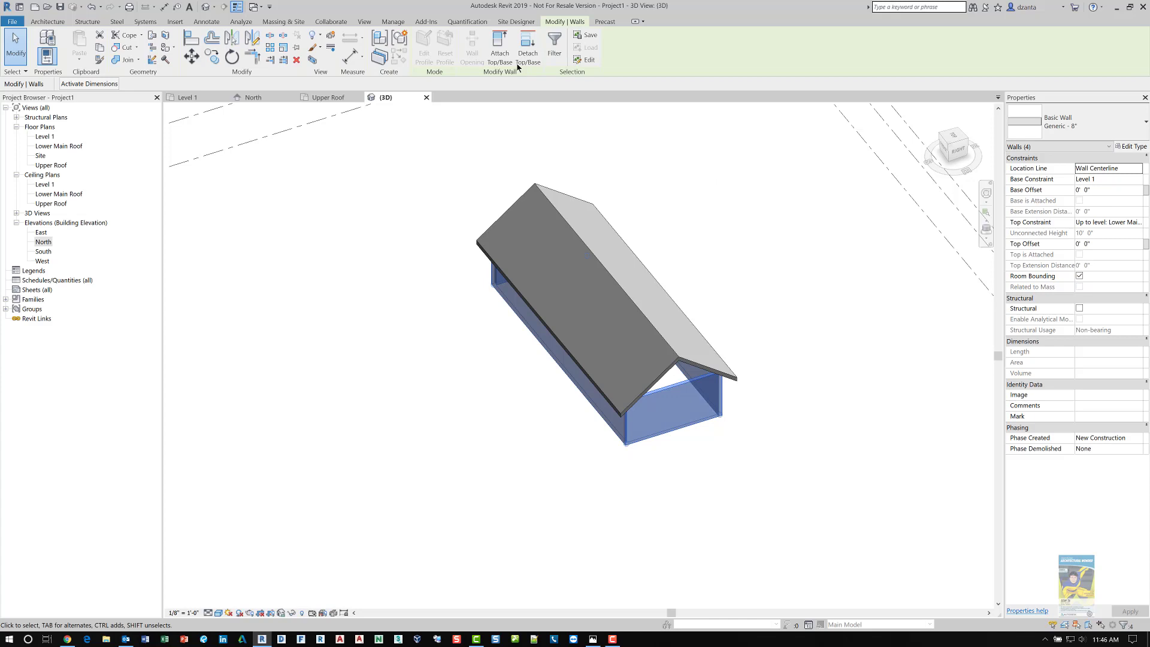
pyautogui.click(500, 55)
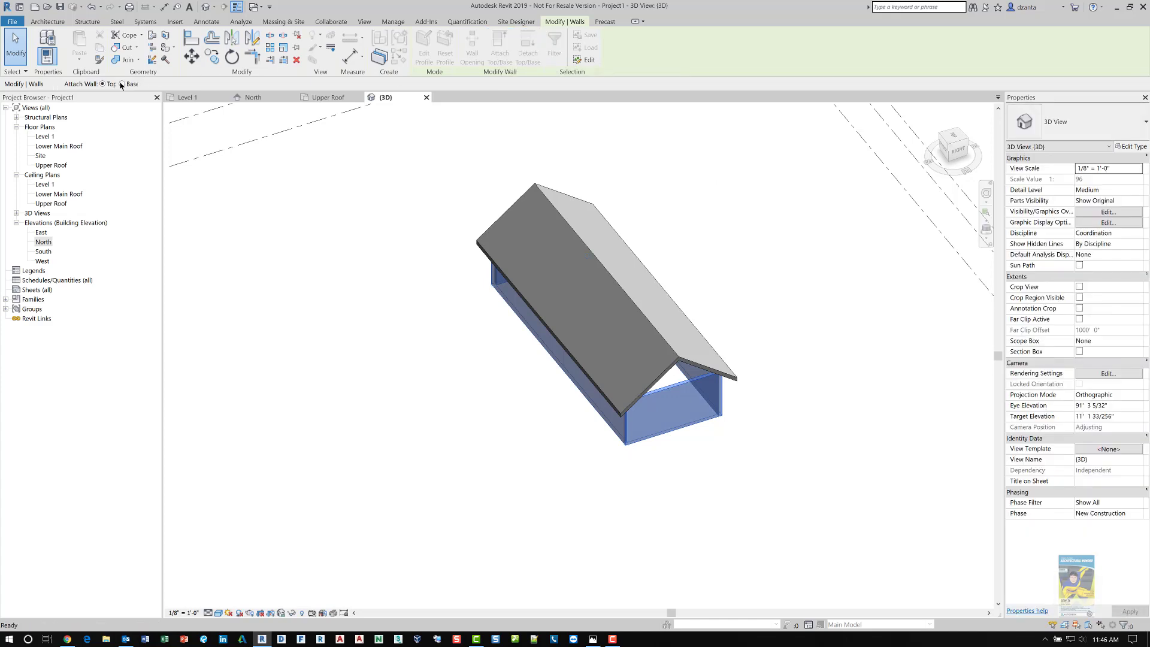
pyautogui.click(514, 215)
pyautogui.click(718, 452)
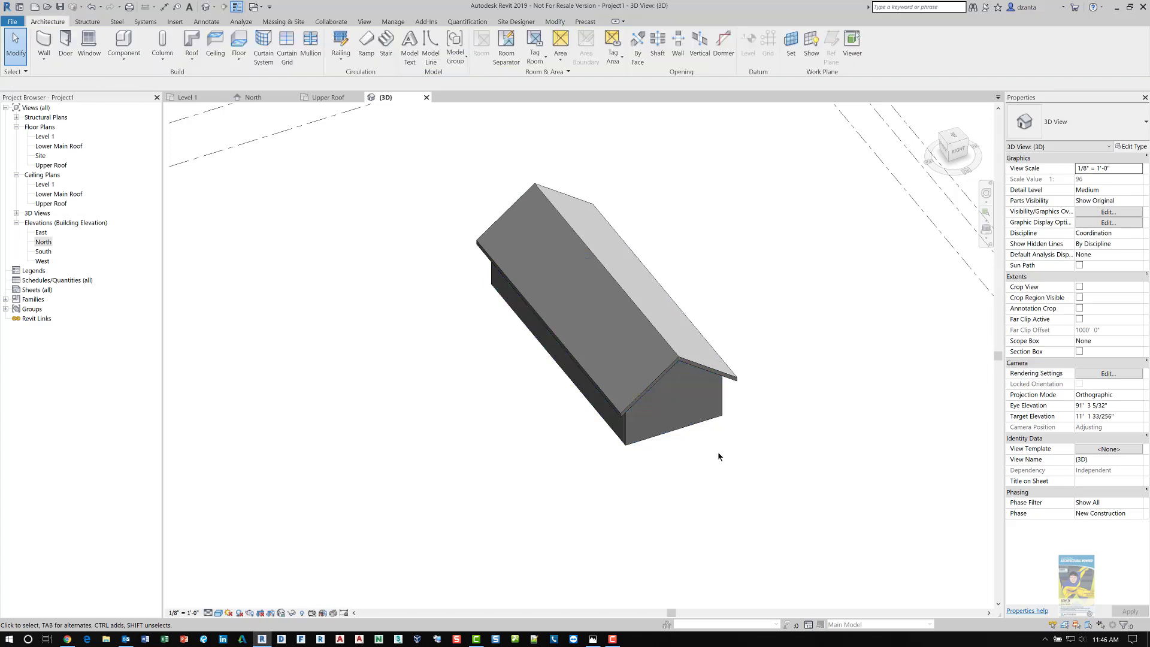
pyautogui.keyDown('shift'); pyautogui.moveTo(379, 341); pyautogui.dragTo(465, 252, button='middle'); pyautogui.keyUp('shift')
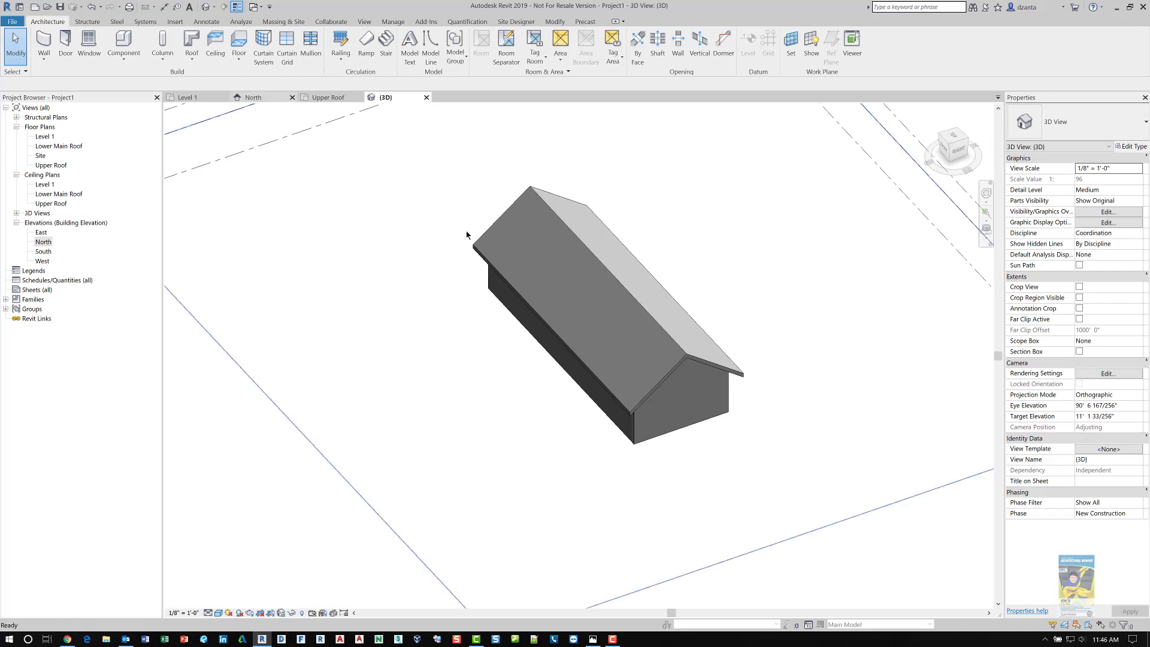
pyautogui.hotkey('ctrl', 'Tab')
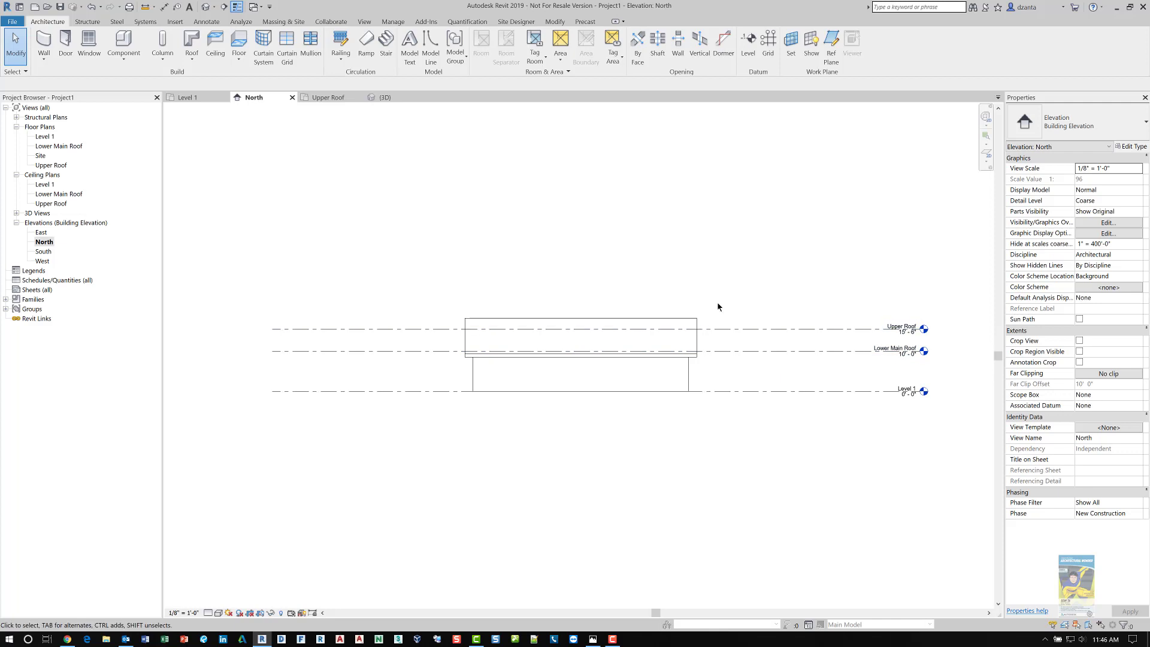
# - Open the Lower Main Roof plan and set its view range to a 50 cut plane and Unlimited top
pyautogui.click(72, 148)
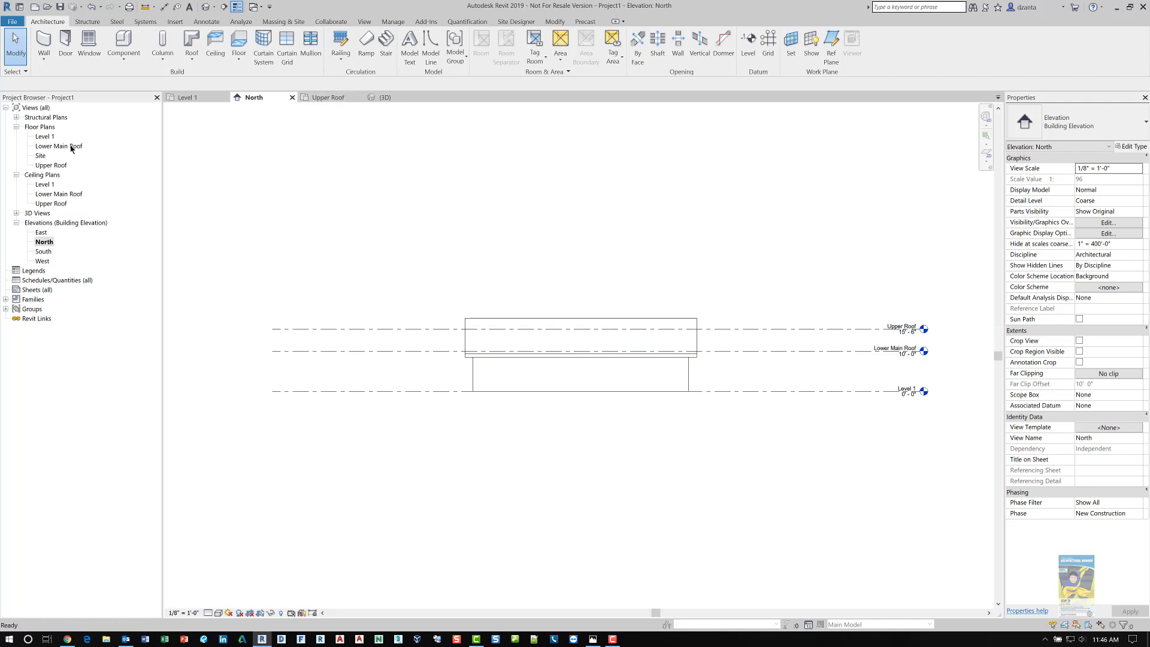
pyautogui.doubleClick(71, 148)
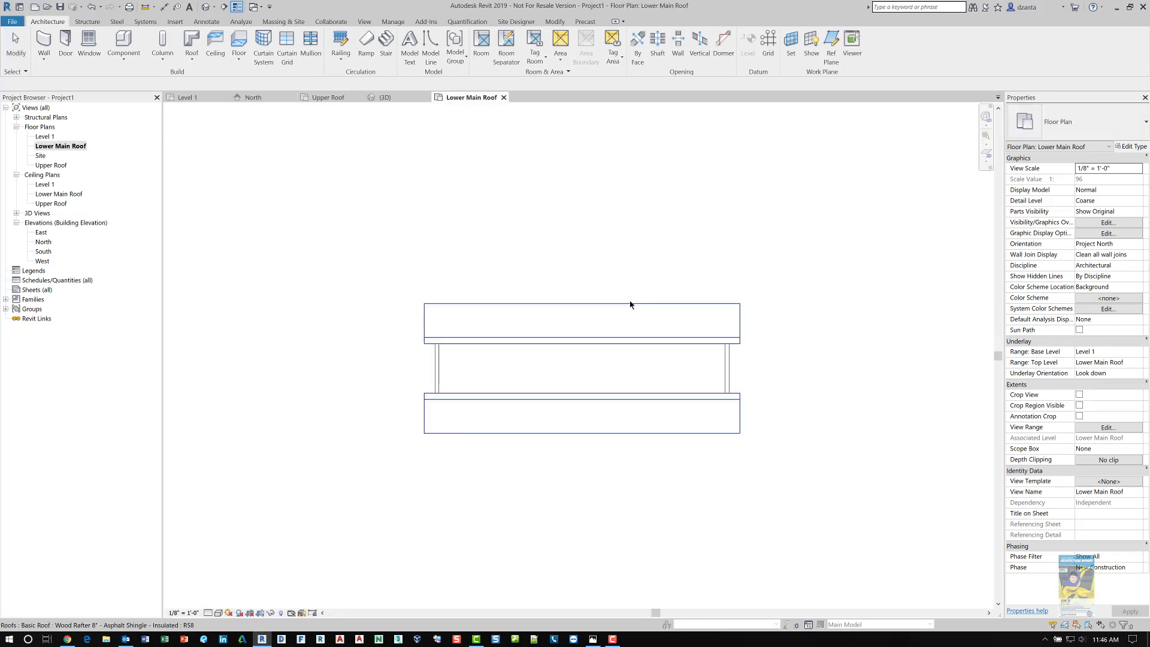
pyautogui.scroll(3, 623, 314)
pyautogui.click(1093, 429)
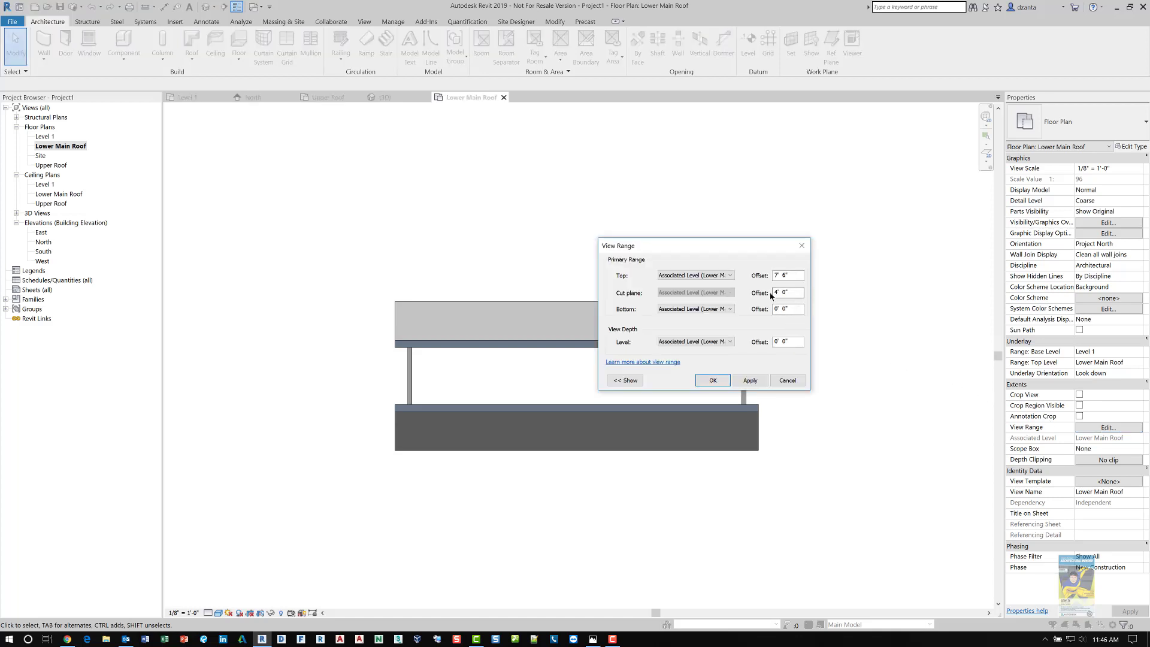
pyautogui.moveTo(799, 293); pyautogui.dragTo(753, 297)
pyautogui.write('50')
pyautogui.click(703, 276)
pyautogui.click(694, 299)
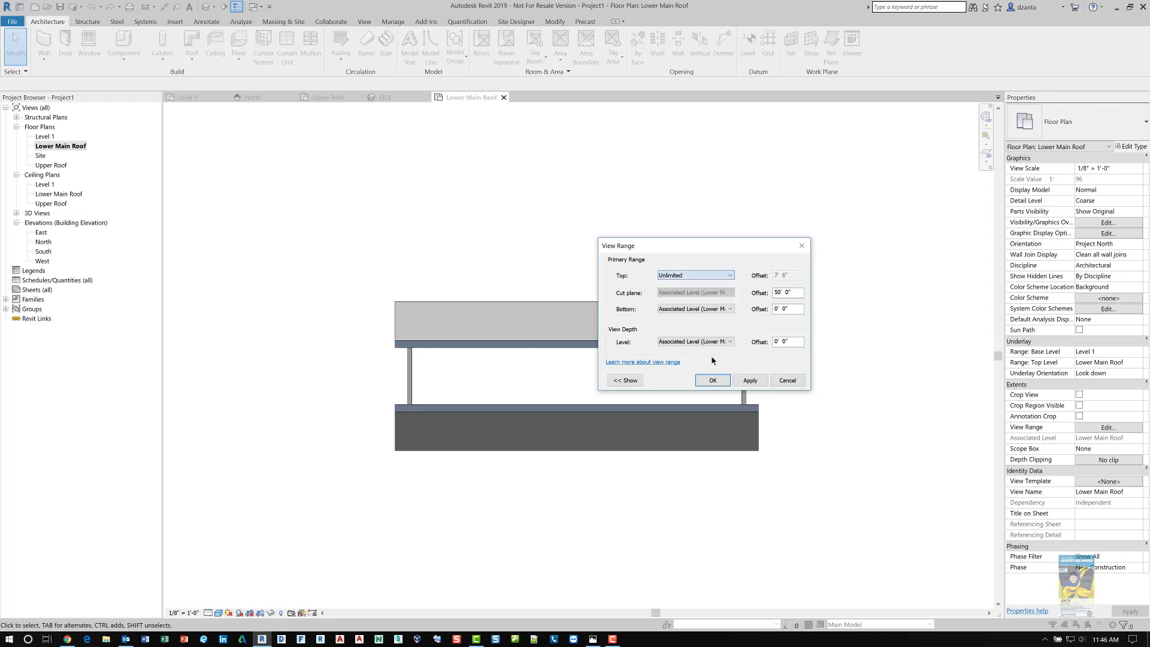
pyautogui.click(713, 380)
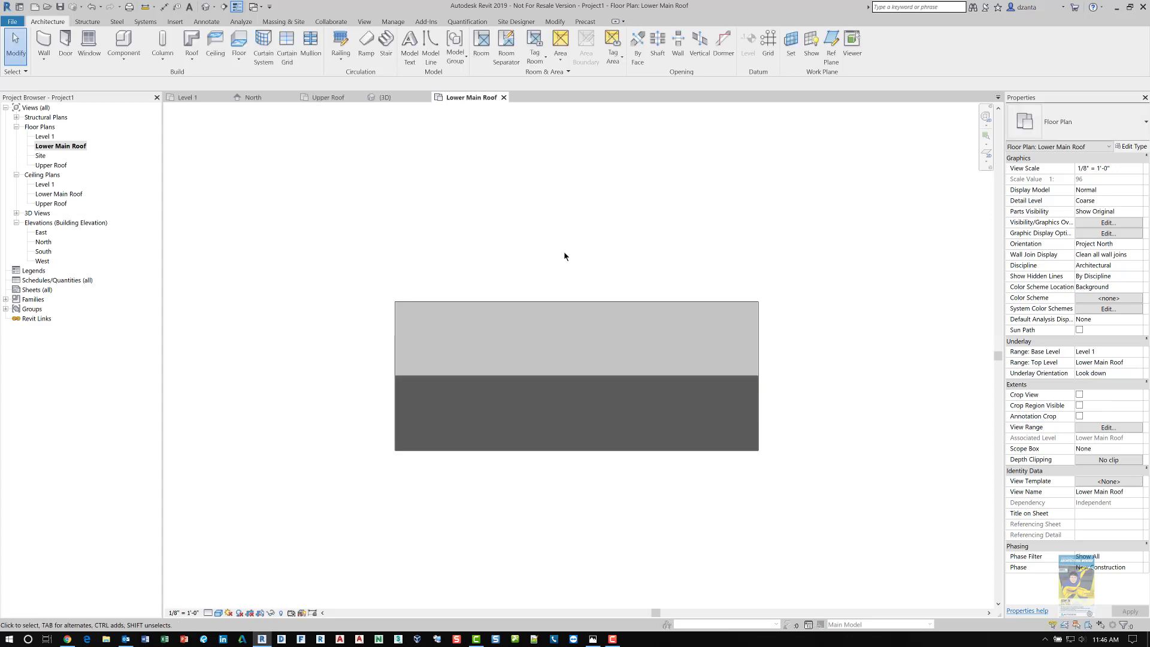
# - Draw a rectangle of unconnected, 5'-high Generic 8" walls on the Lower Main Roof plan
pyautogui.click(44, 42)
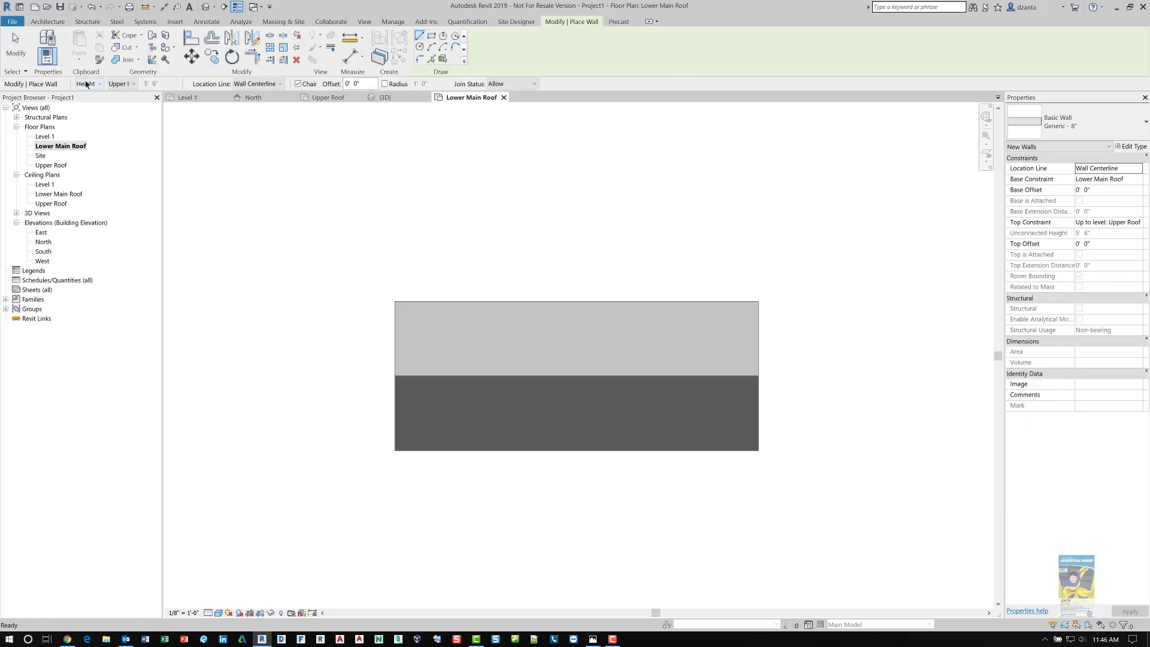
pyautogui.click(119, 84)
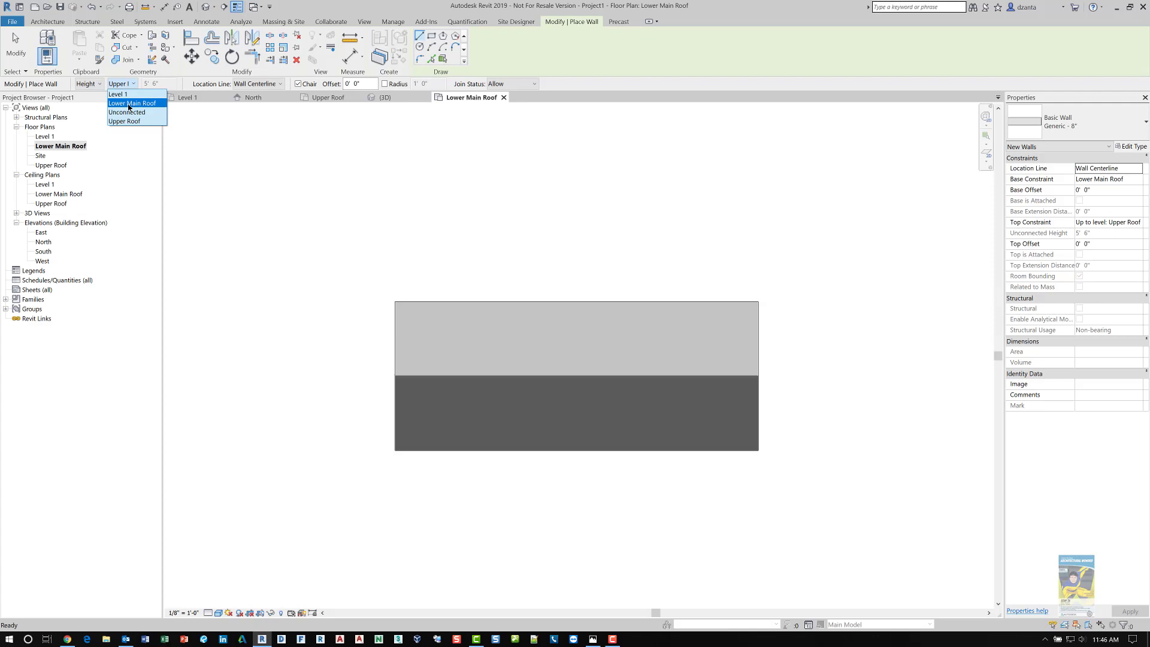
pyautogui.click(128, 112)
pyautogui.click(157, 83)
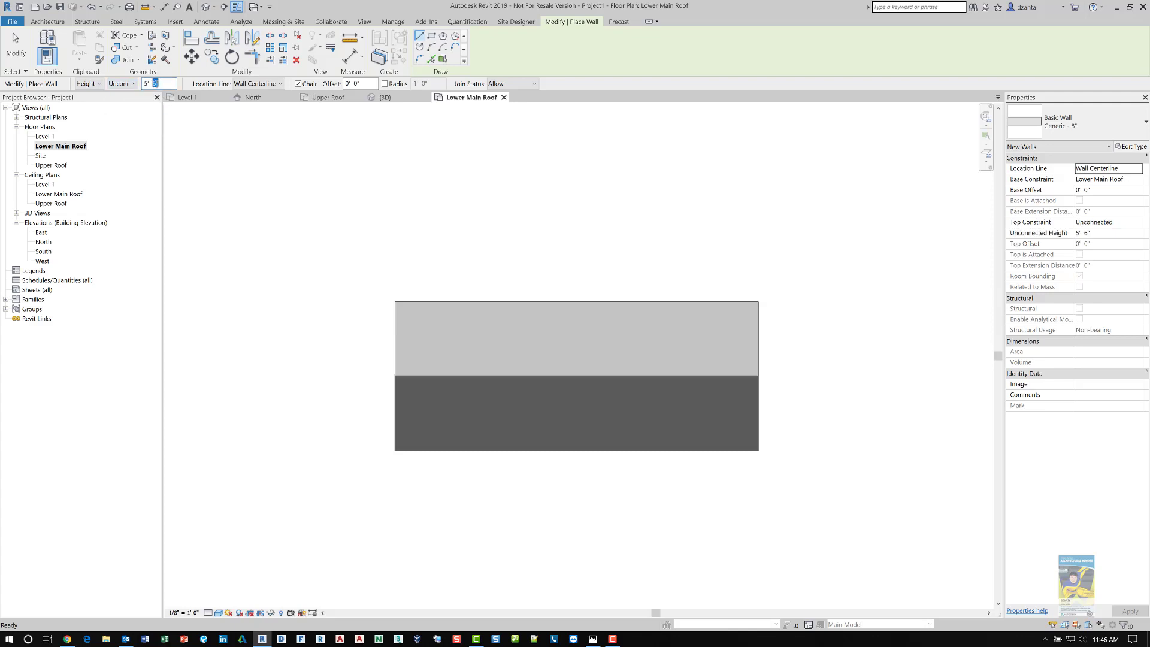
pyautogui.moveTo(154, 84); pyautogui.dragTo(142, 84)
pyautogui.write('5')
pyautogui.click(431, 36)
pyautogui.click(444, 377)
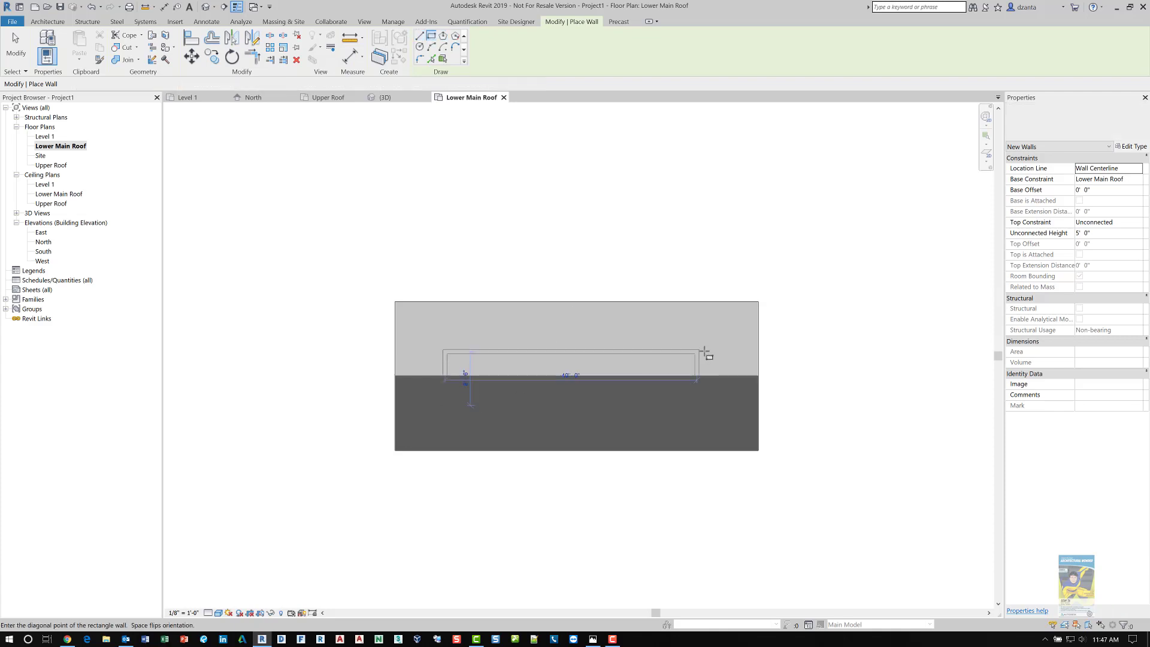
pyautogui.click(710, 352)
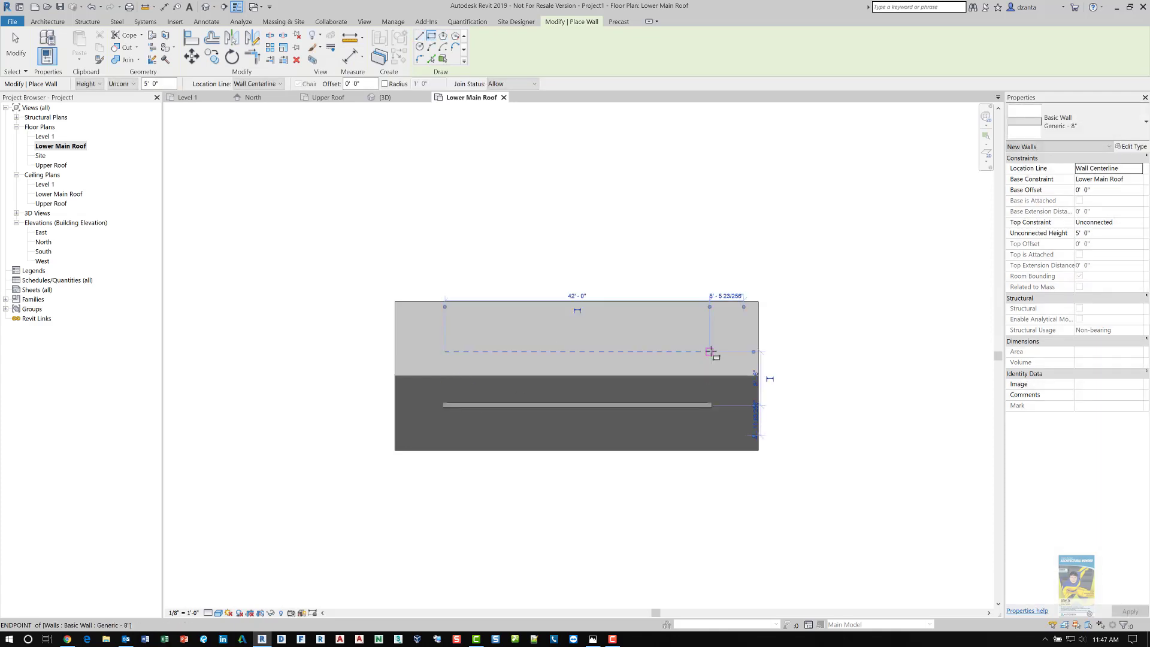
pyautogui.press('Escape')
pyautogui.press('Escape')
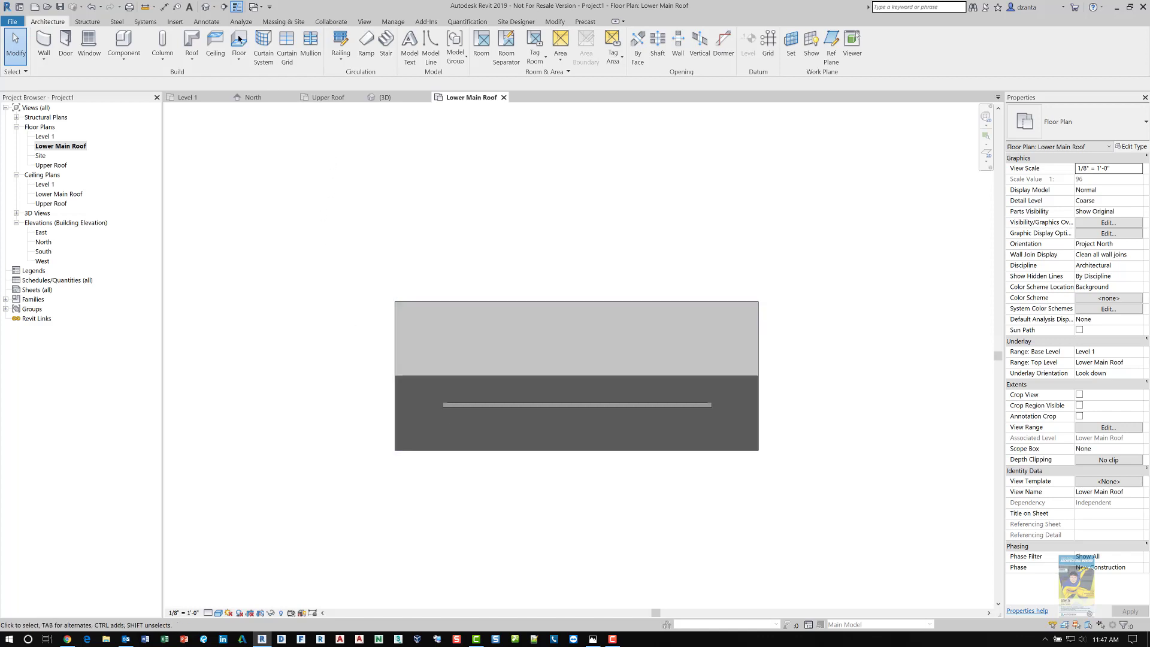
# - Inspect the new roof walls in the default 3D view and North elevation, reselecting them with Select Previous
pyautogui.click(206, 7)
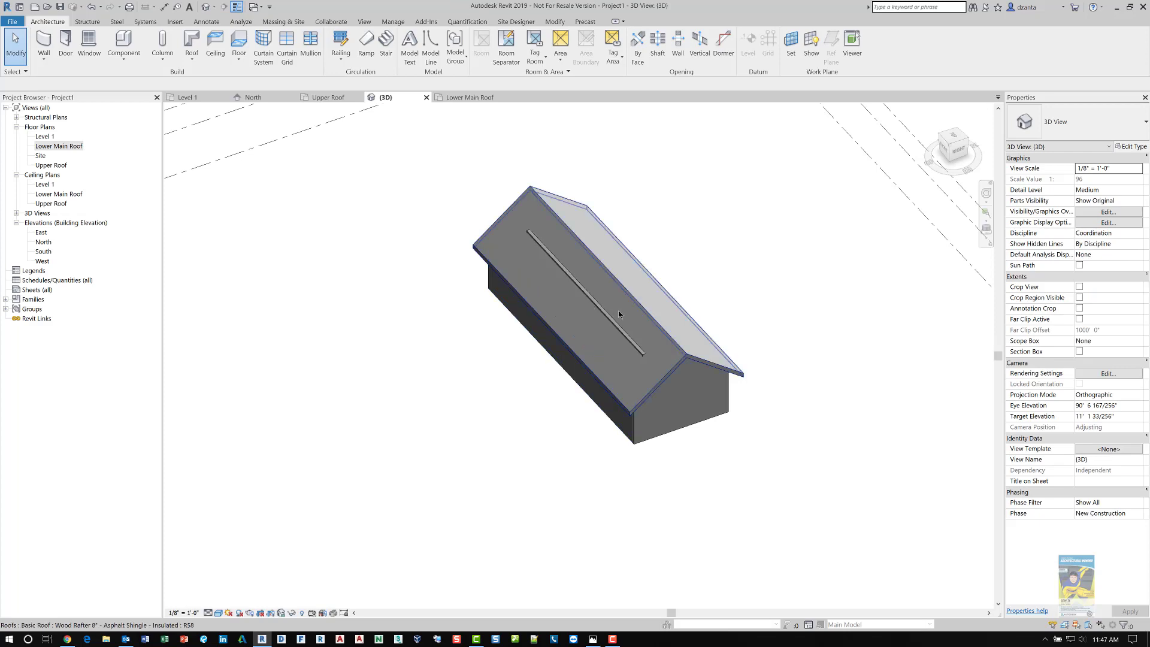
pyautogui.scroll(3, 618, 313)
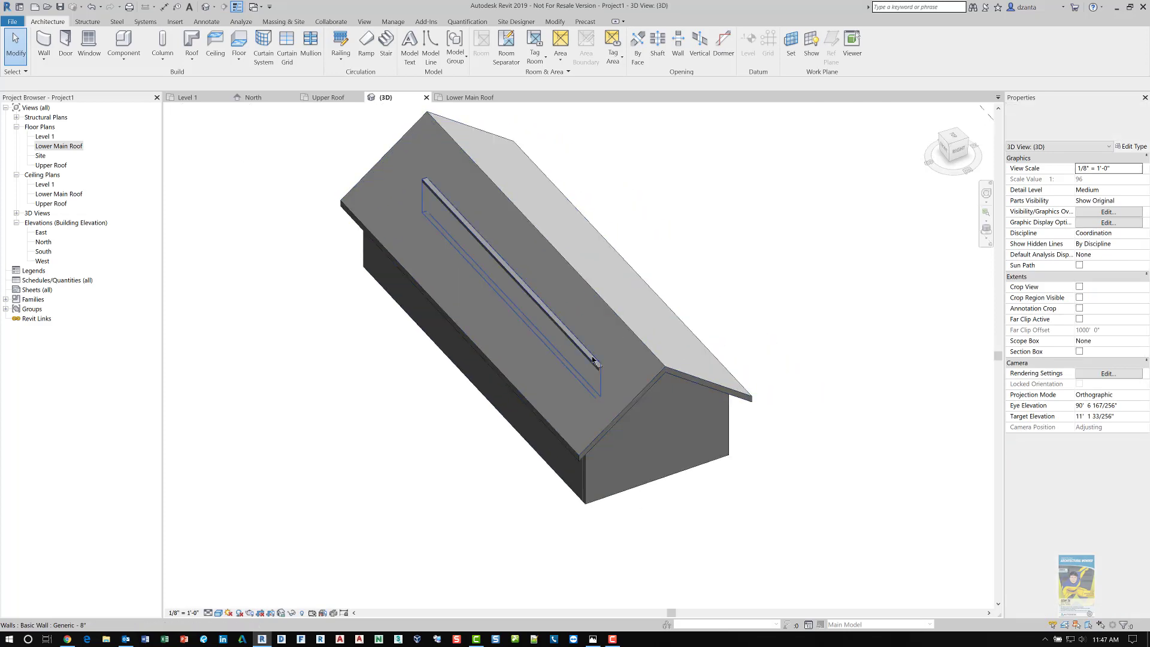
pyautogui.click(595, 361)
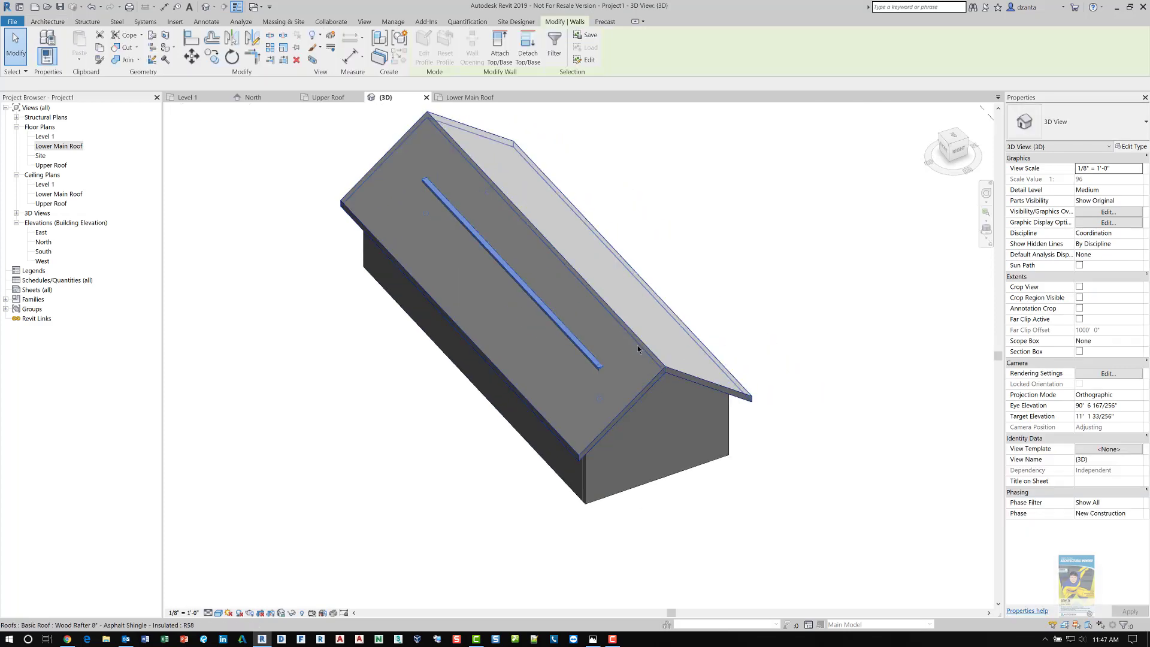
pyautogui.keyDown('shift'); pyautogui.moveTo(696, 344); pyautogui.dragTo(726, 249, button='middle'); pyautogui.keyUp('shift')
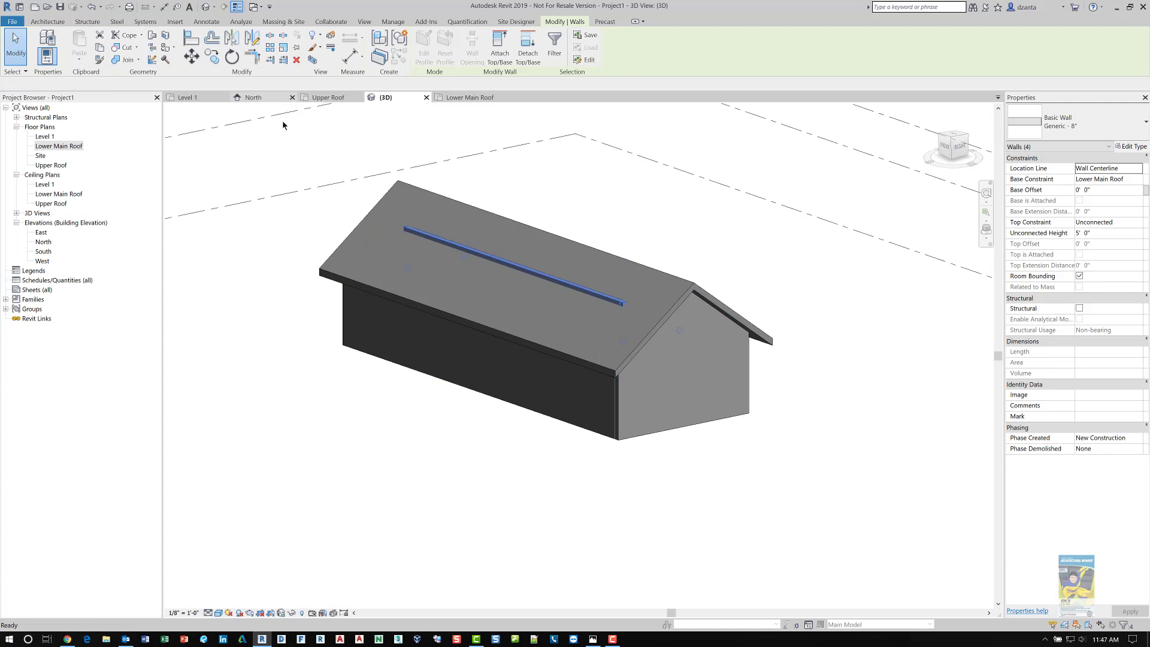
pyautogui.click(253, 97)
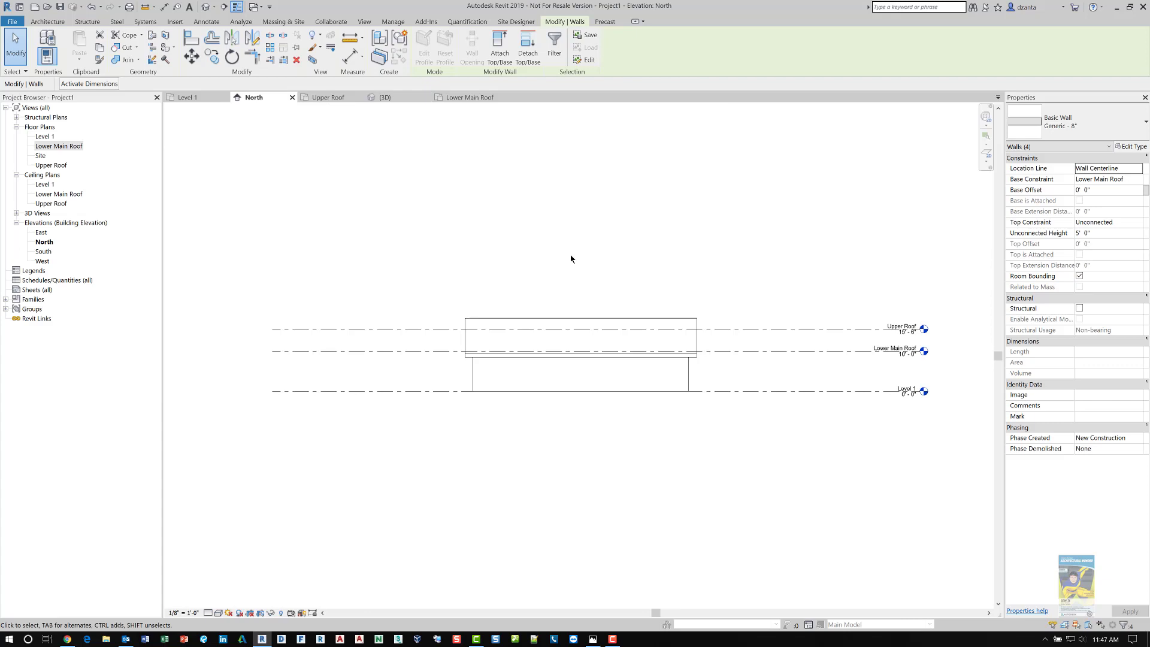
pyautogui.rightClick(616, 285)
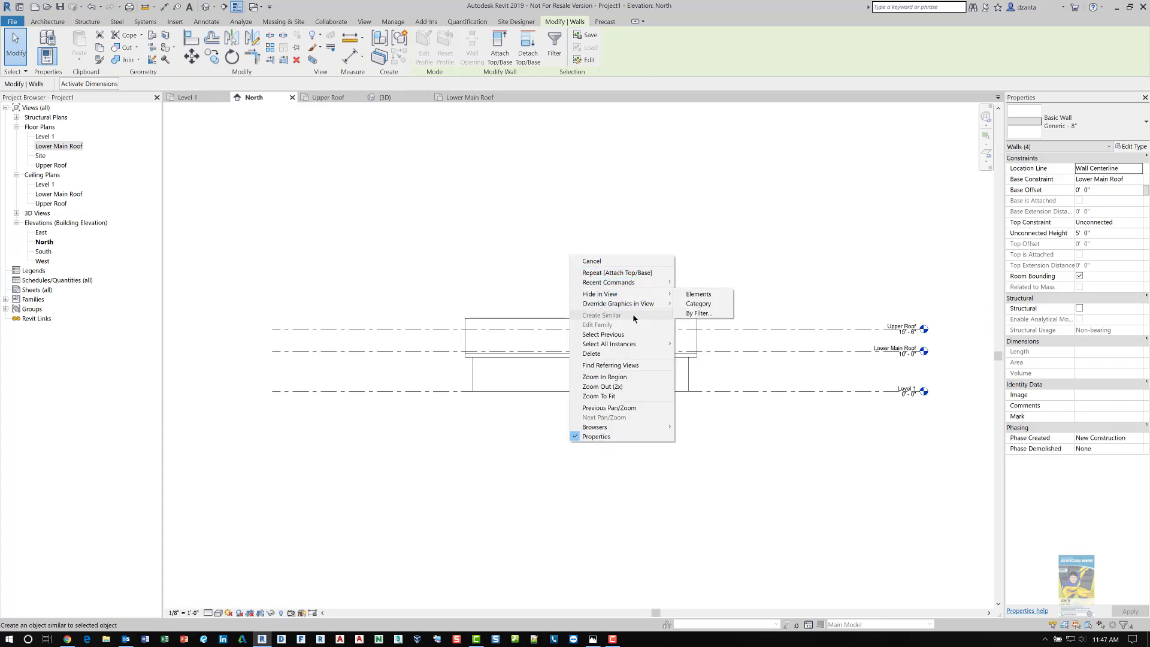
pyautogui.click(634, 335)
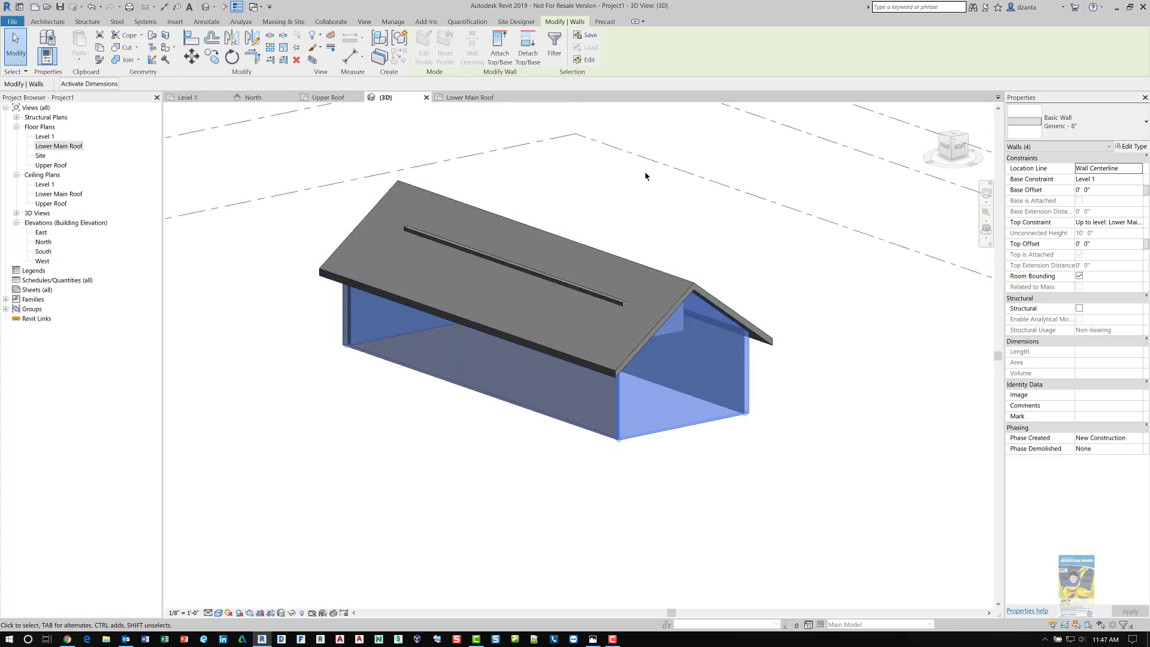
# - Tab-select the chain of four walls sitting on the roof in the 3D view
pyautogui.click(783, 324)
pyautogui.click(590, 294)
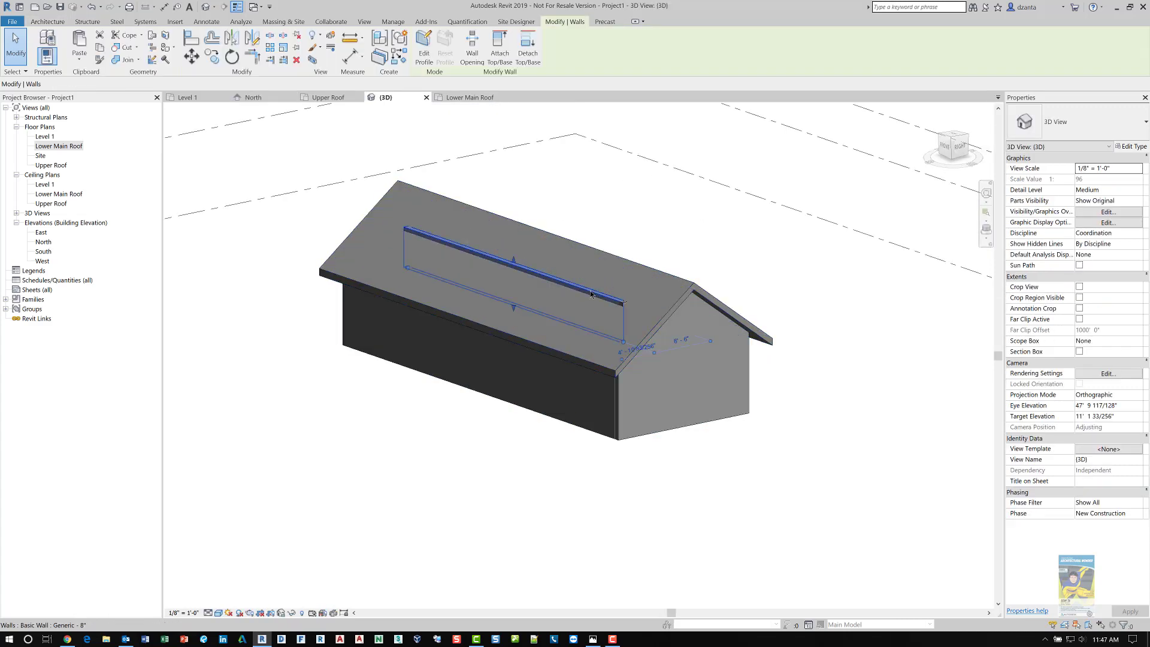
pyautogui.press('Escape')
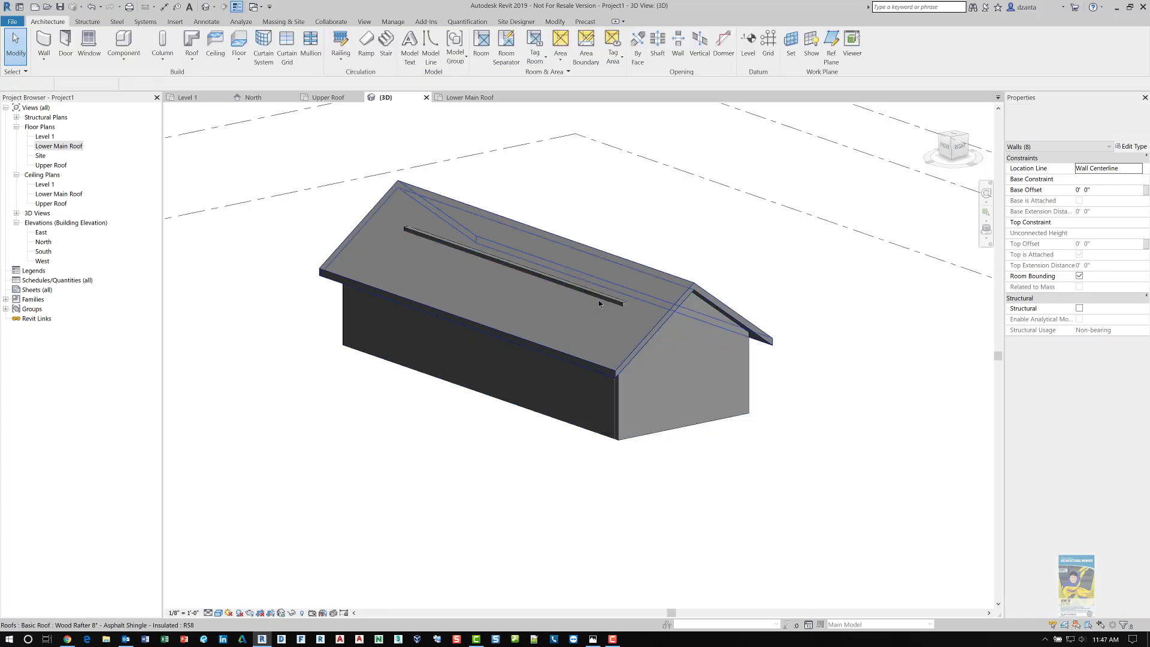
pyautogui.press('Tab')
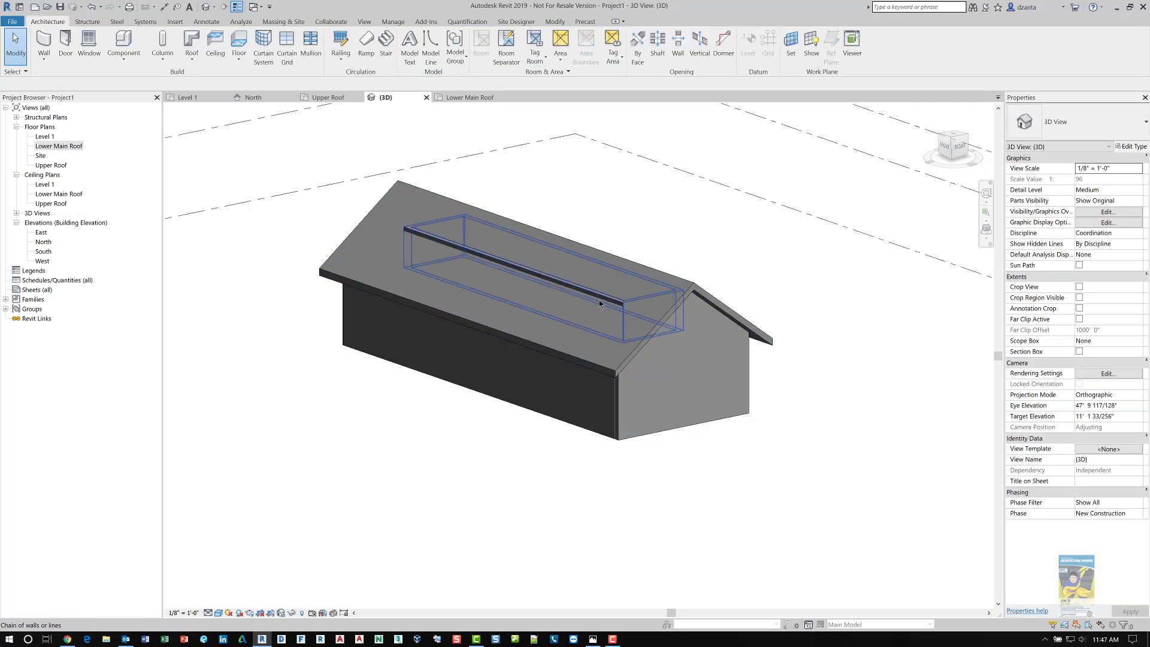
pyautogui.click(599, 303)
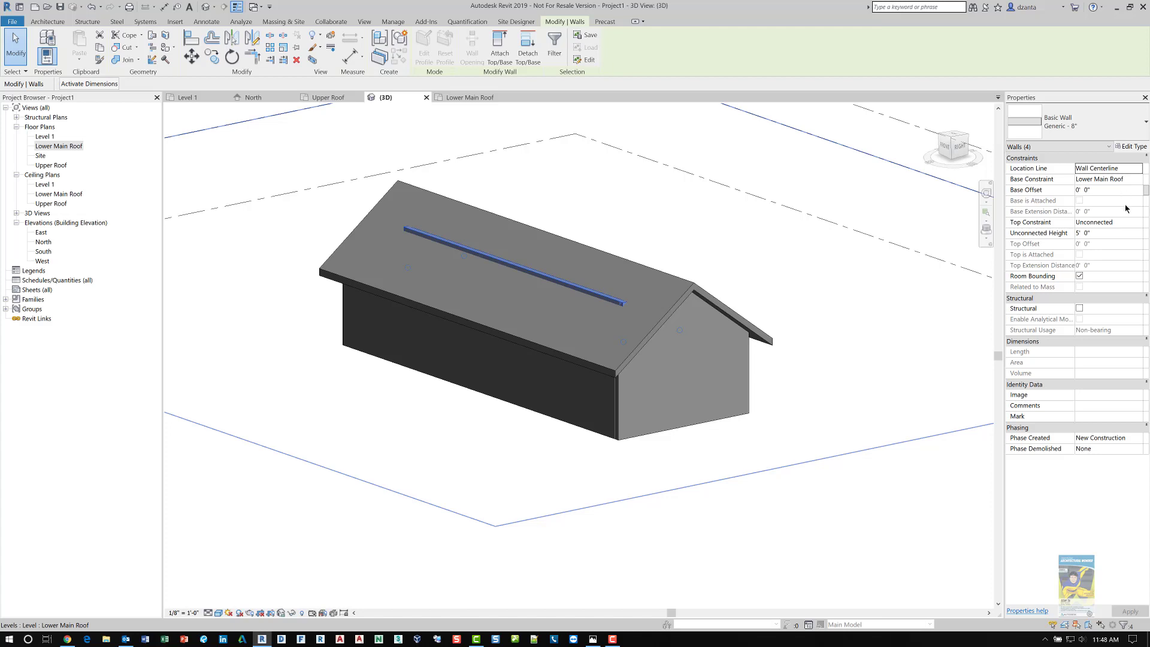
# - Set the walls' Unconnected Height to 9', then change it to 12' 0"
pyautogui.click(1127, 232)
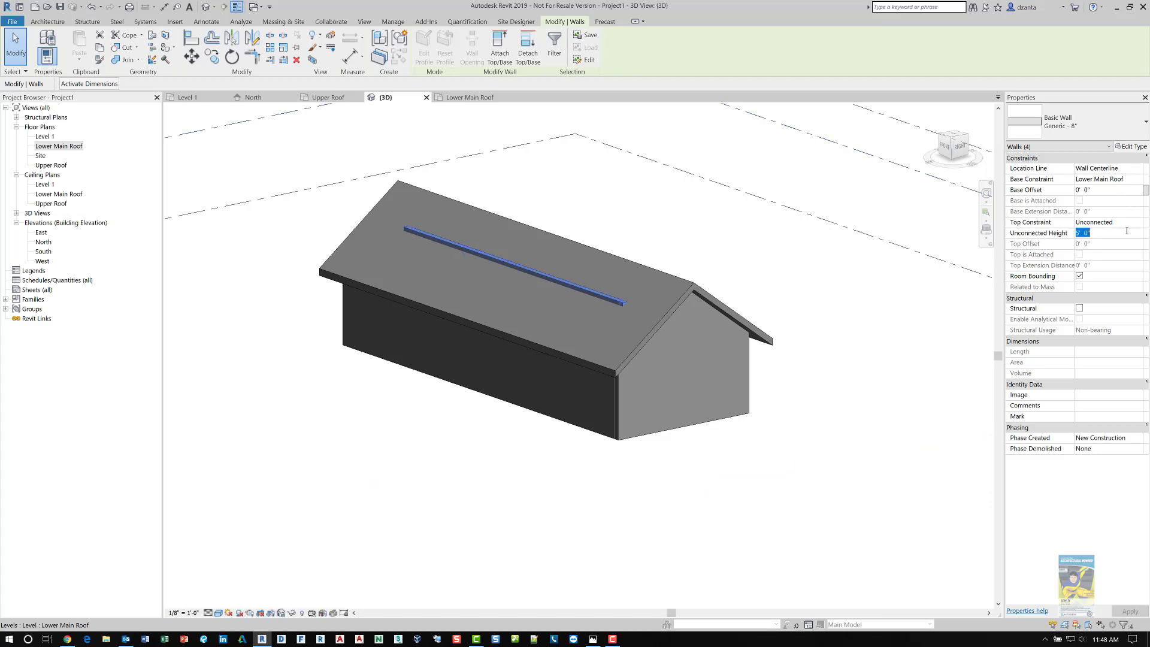
pyautogui.write('9')
pyautogui.press('Return')
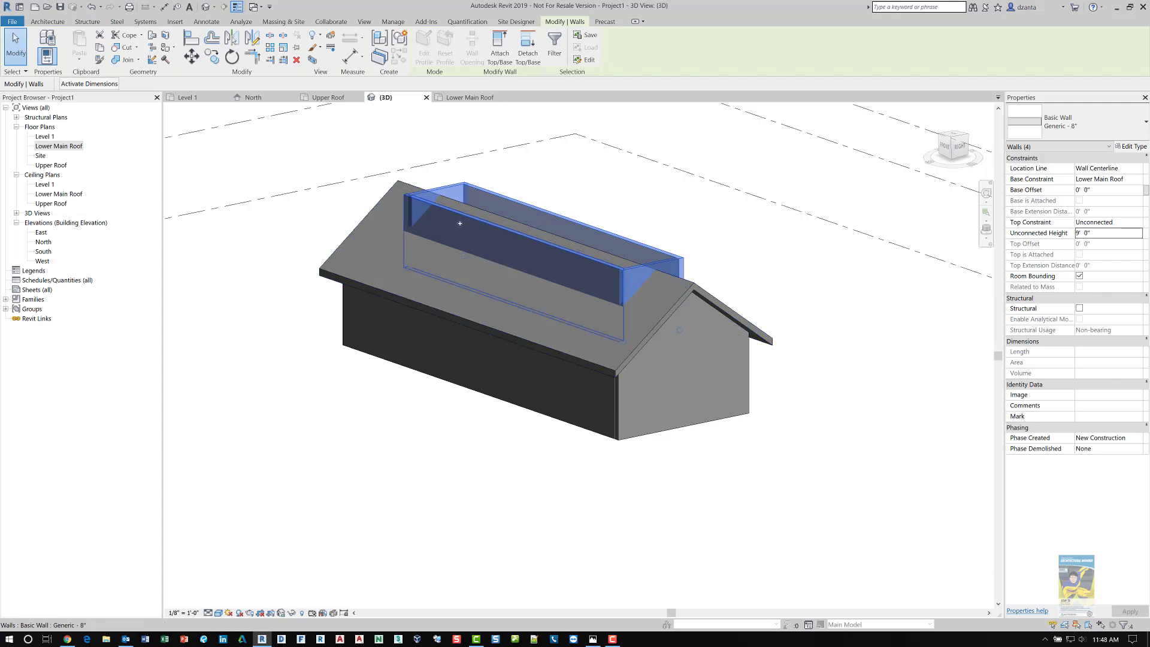
pyautogui.doubleClick(1100, 234)
pyautogui.write('12')
pyautogui.press('Return')
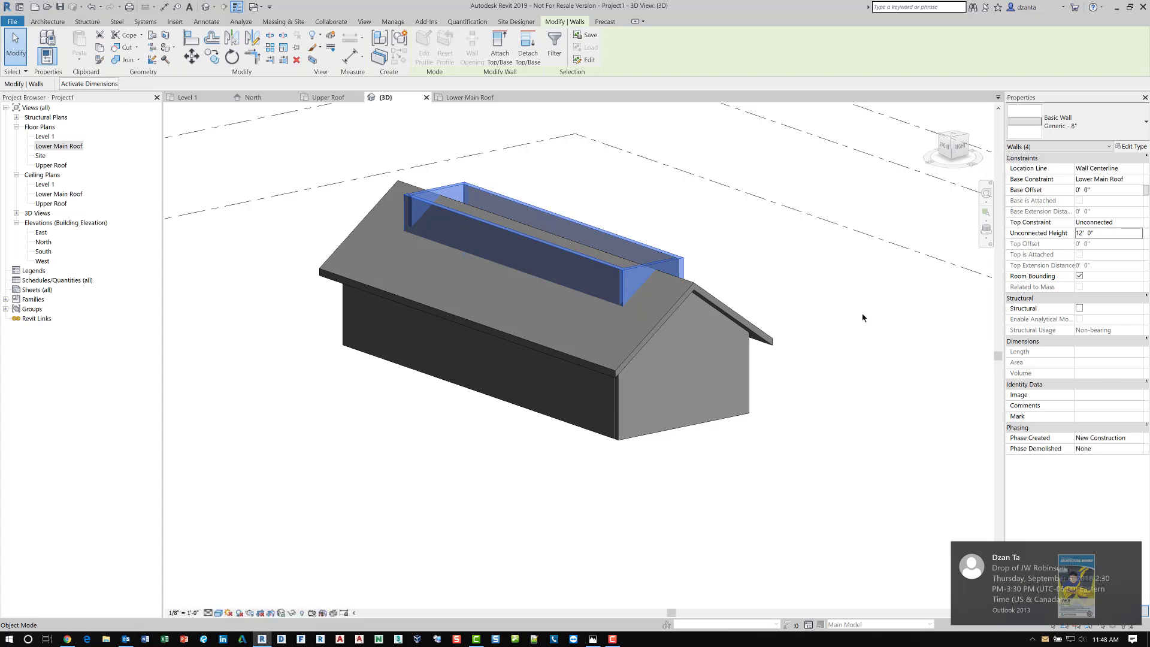
# - Attach the bases of the four Tab-selected clerestory walls to the main gable roof with Attach Top/Base
pyautogui.click(764, 264)
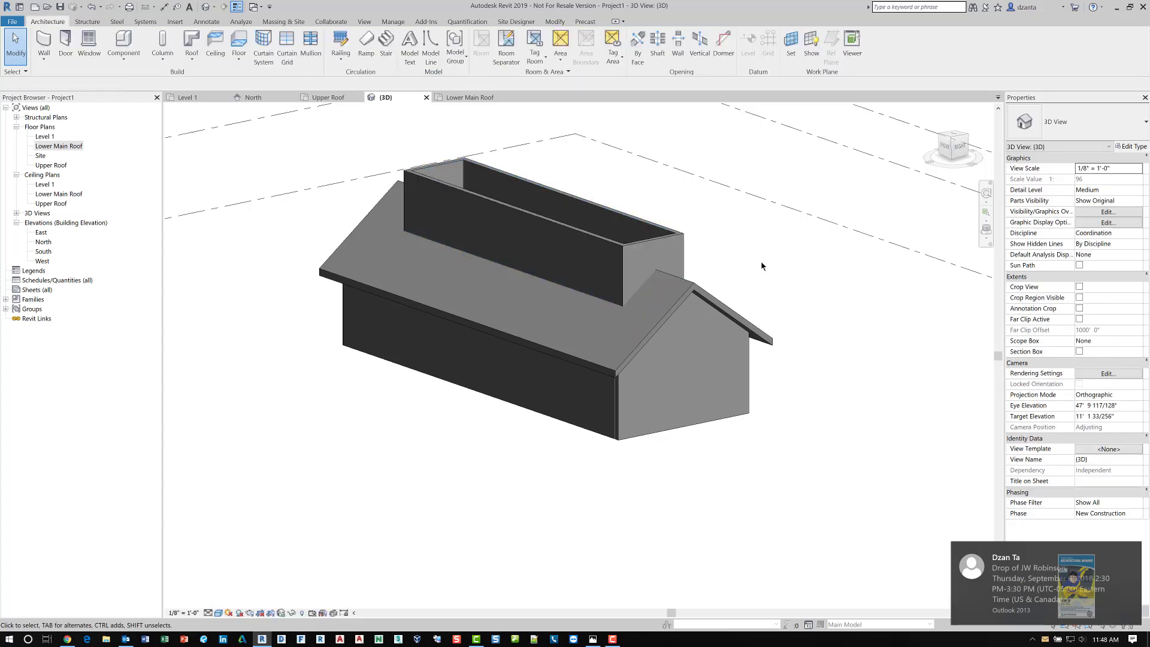
pyautogui.scroll(4, 628, 286)
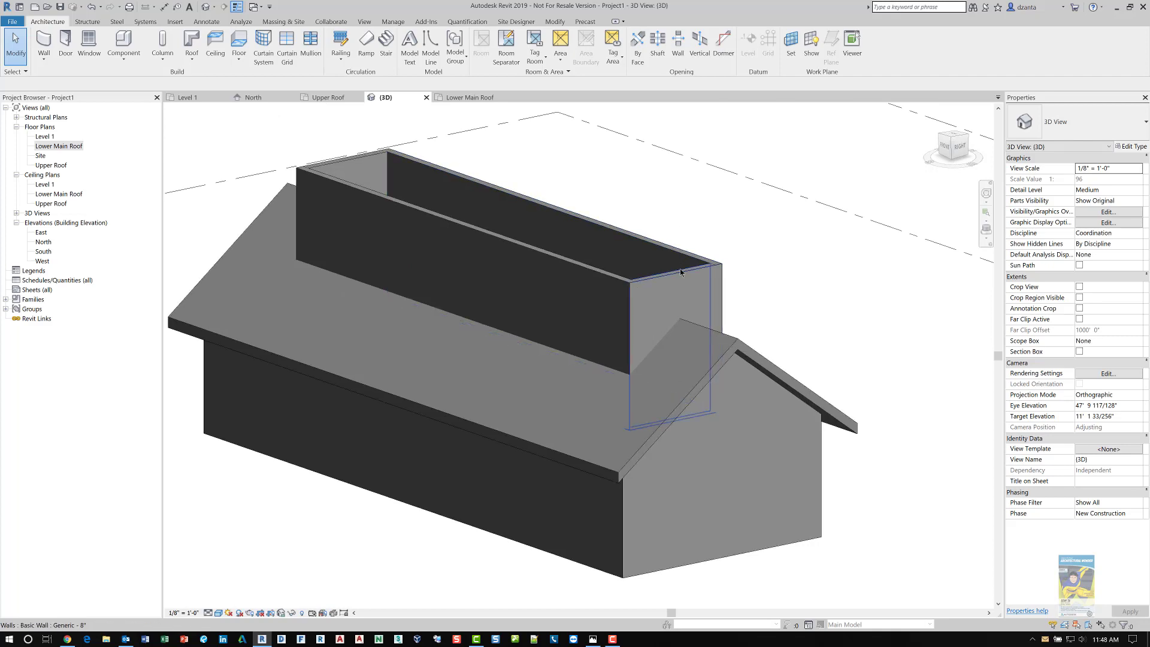
pyautogui.press('Tab')
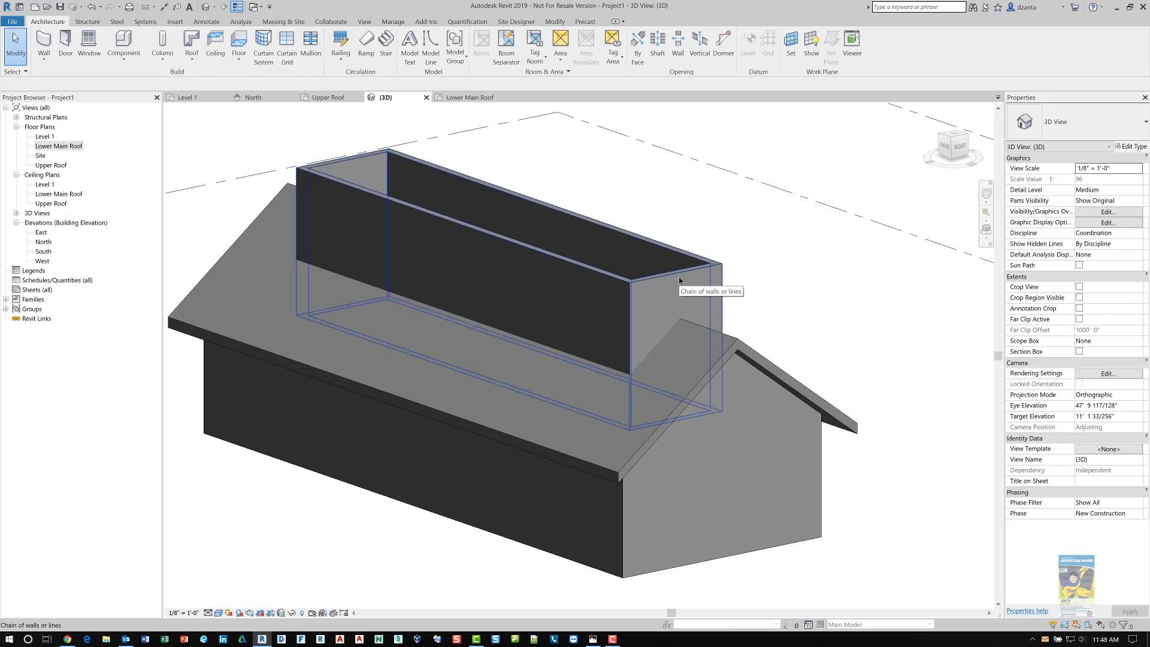
pyautogui.click(680, 280)
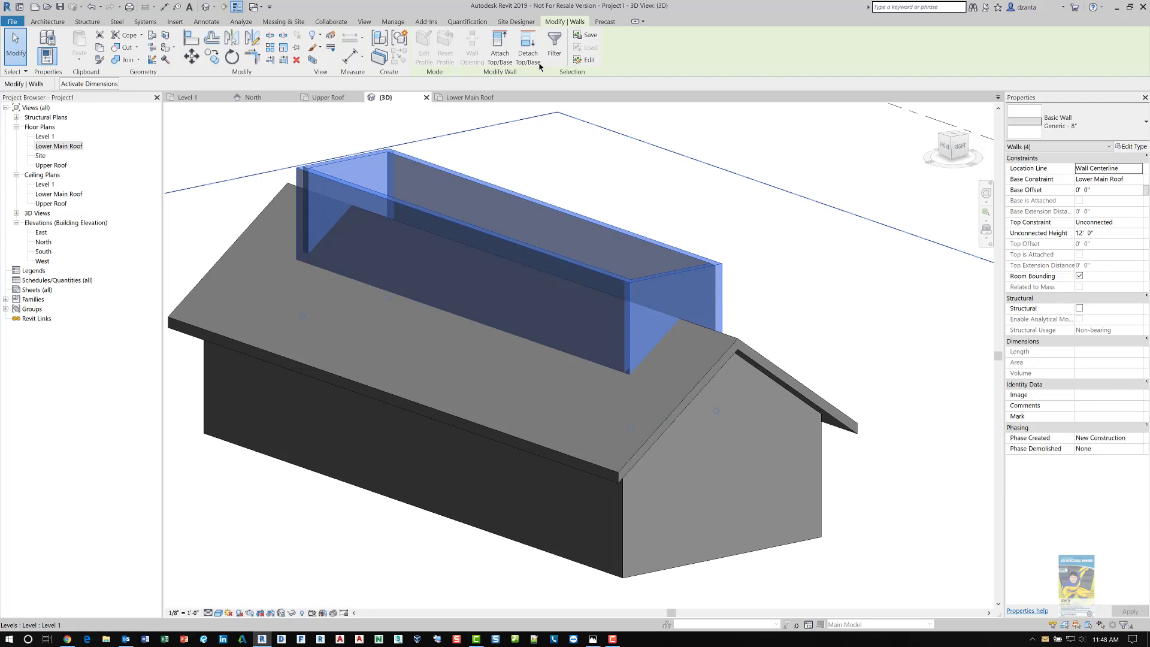
pyautogui.click(508, 61)
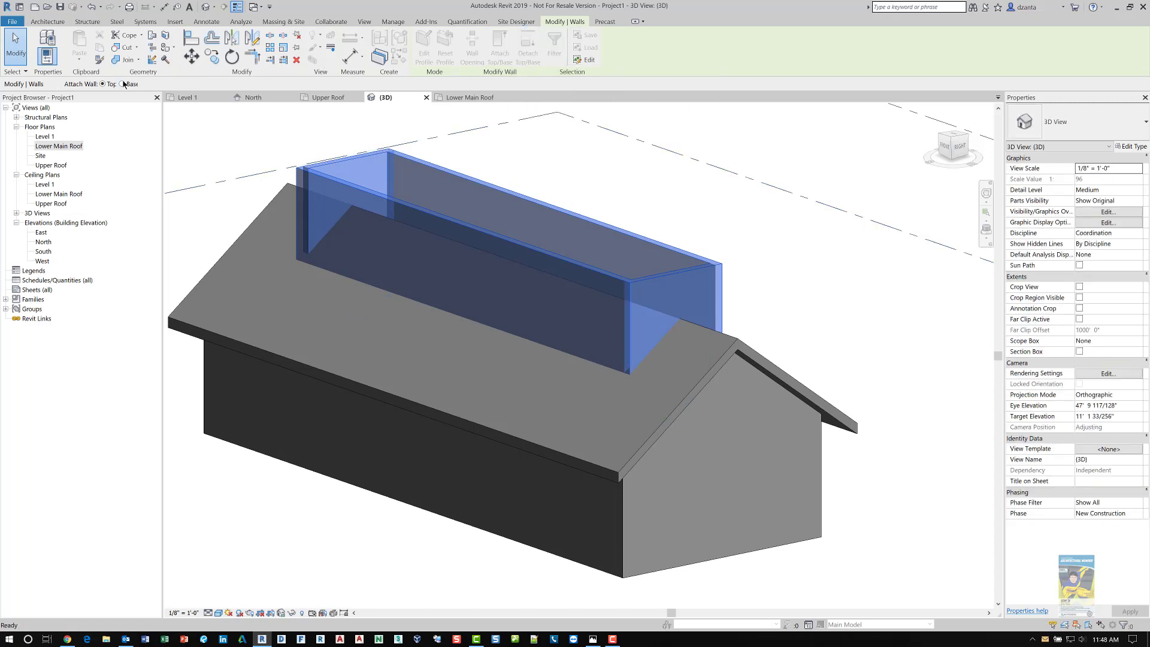
pyautogui.click(256, 217)
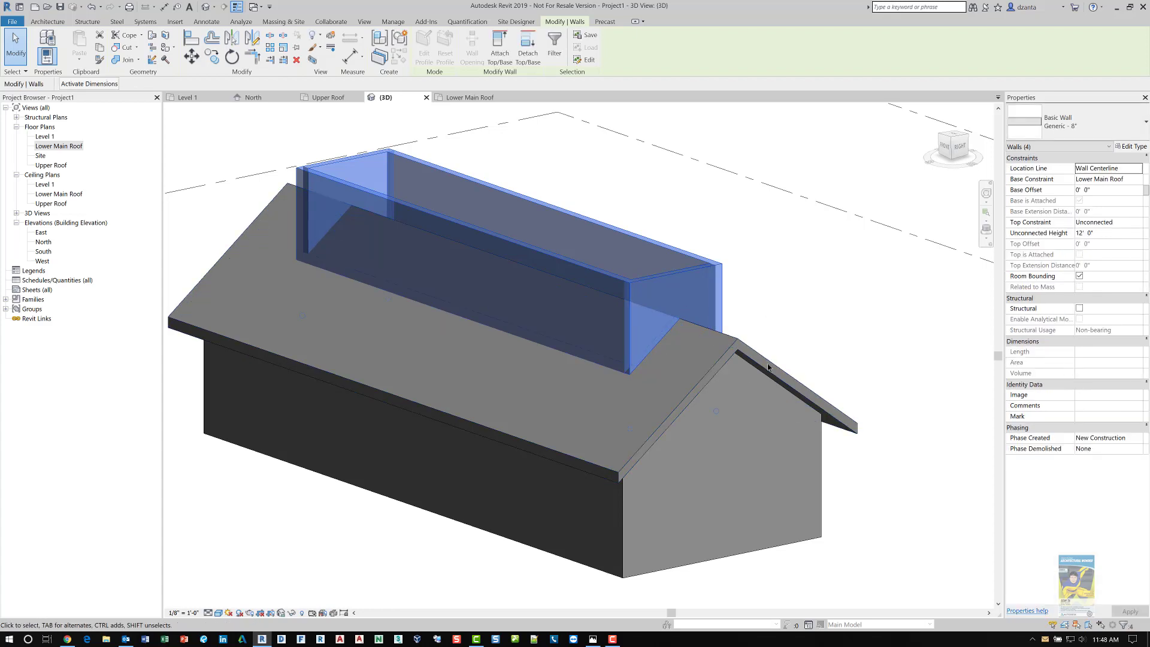
pyautogui.press('Escape')
pyautogui.keyDown('shift'); pyautogui.moveTo(706, 468); pyautogui.dragTo(694, 111, button='middle'); pyautogui.keyUp('shift')
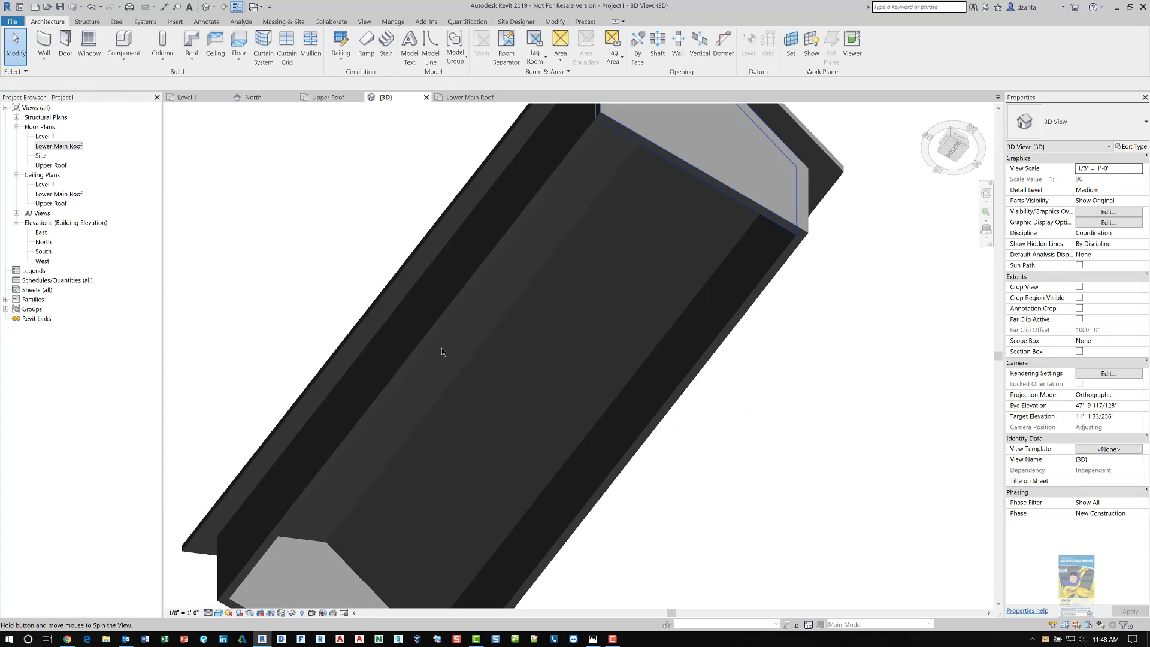
# - Switch the 3D view to the Hidden Line visual style and reframe the model
pyautogui.click(218, 612)
pyautogui.click(269, 561)
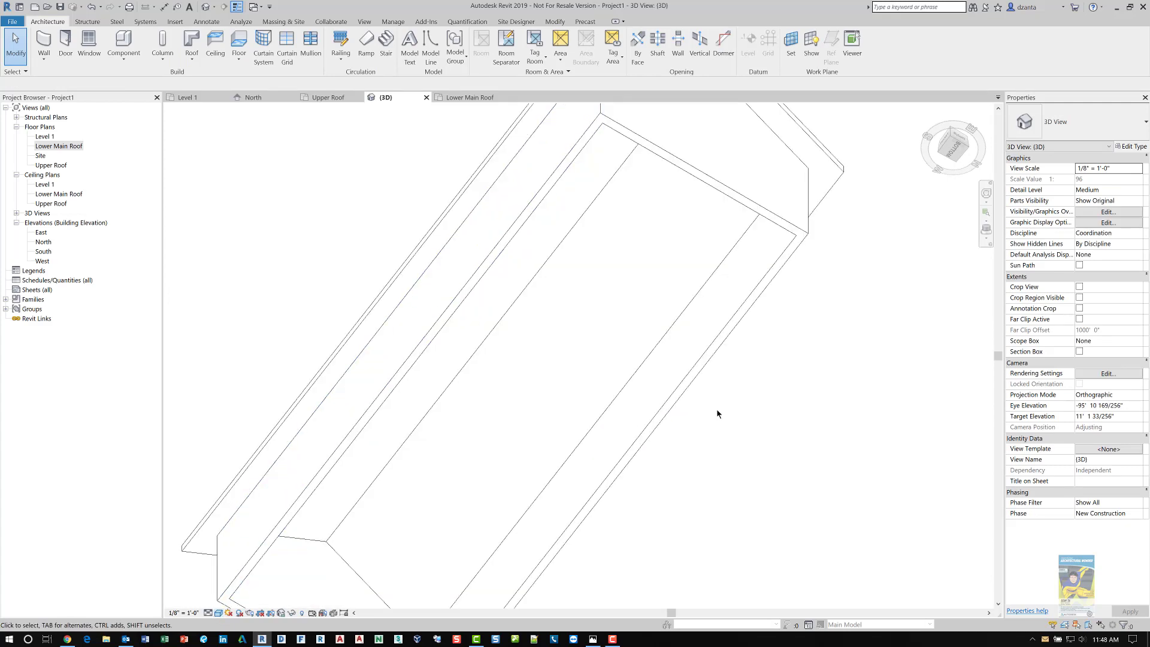
pyautogui.keyDown('shift'); pyautogui.moveTo(775, 406); pyautogui.dragTo(816, 349, button='middle'); pyautogui.keyUp('shift')
pyautogui.keyDown('shift'); pyautogui.moveTo(827, 477); pyautogui.dragTo(810, 499, button='middle'); pyautogui.keyUp('shift')
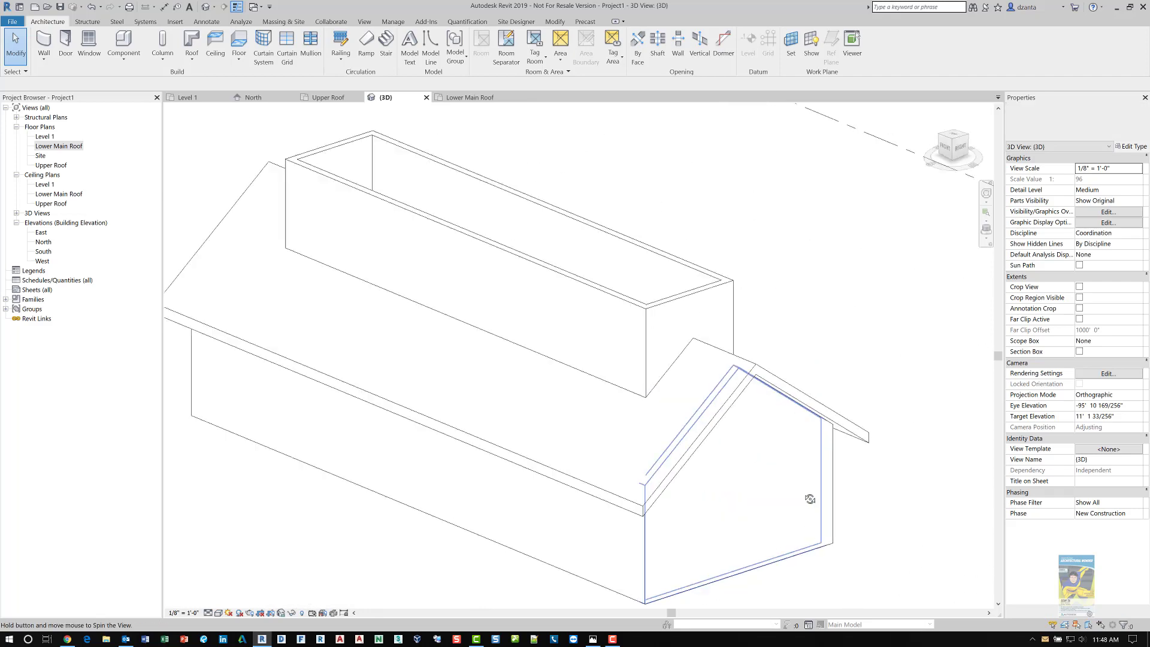
pyautogui.moveTo(584, 236); pyautogui.dragTo(624, 299, button='middle')
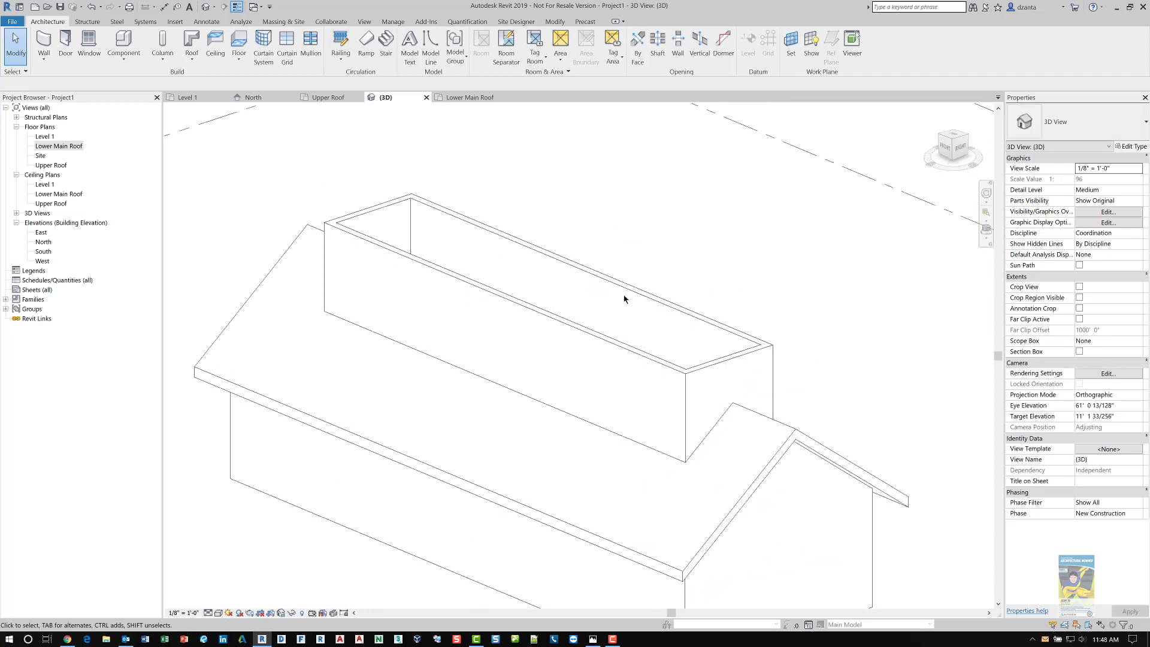
# - Open the Upper Roof floor plan from the Project Browser
pyautogui.click(41, 166)
pyautogui.doubleClick(43, 166)
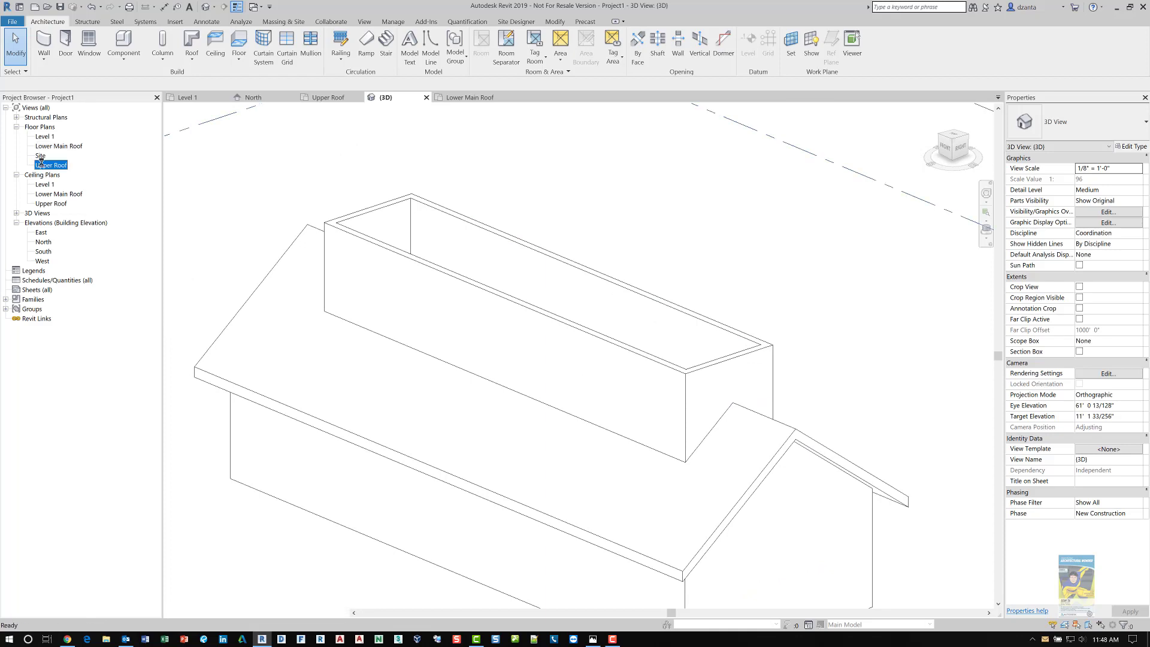
pyautogui.scroll(3, 494, 426)
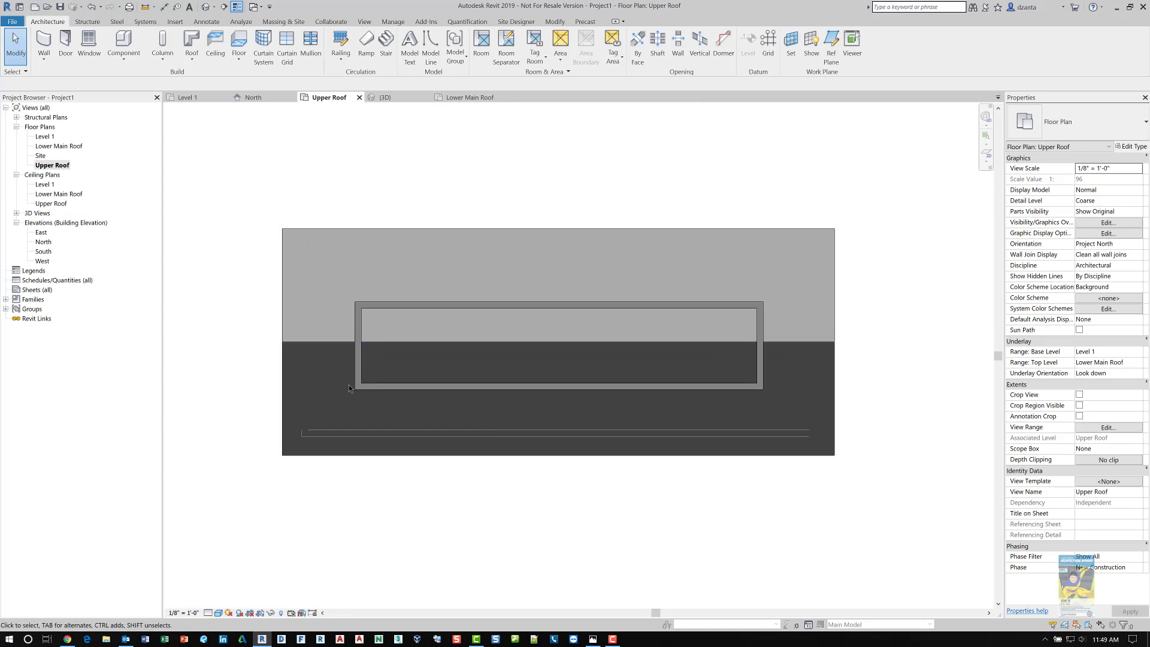
# - Start a footprint roof with a 1' overhang and pick the four upper walls as its edges
pyautogui.click(192, 56)
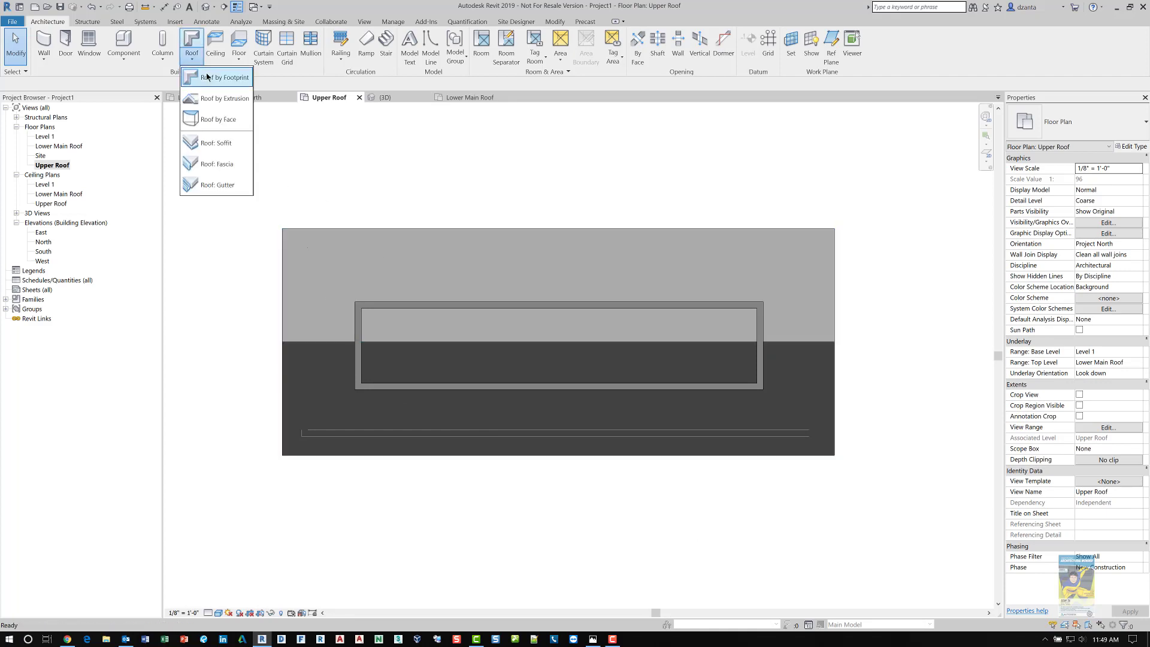
pyautogui.click(206, 77)
pyautogui.doubleClick(119, 83)
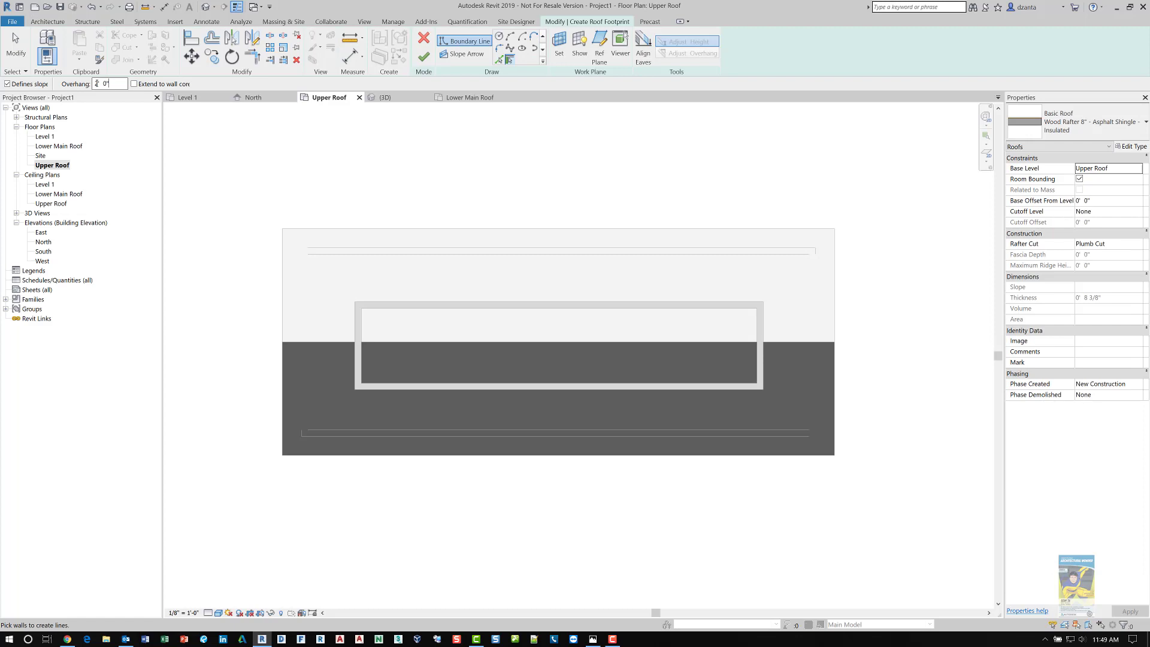
pyautogui.write('1')
pyautogui.click(440, 303)
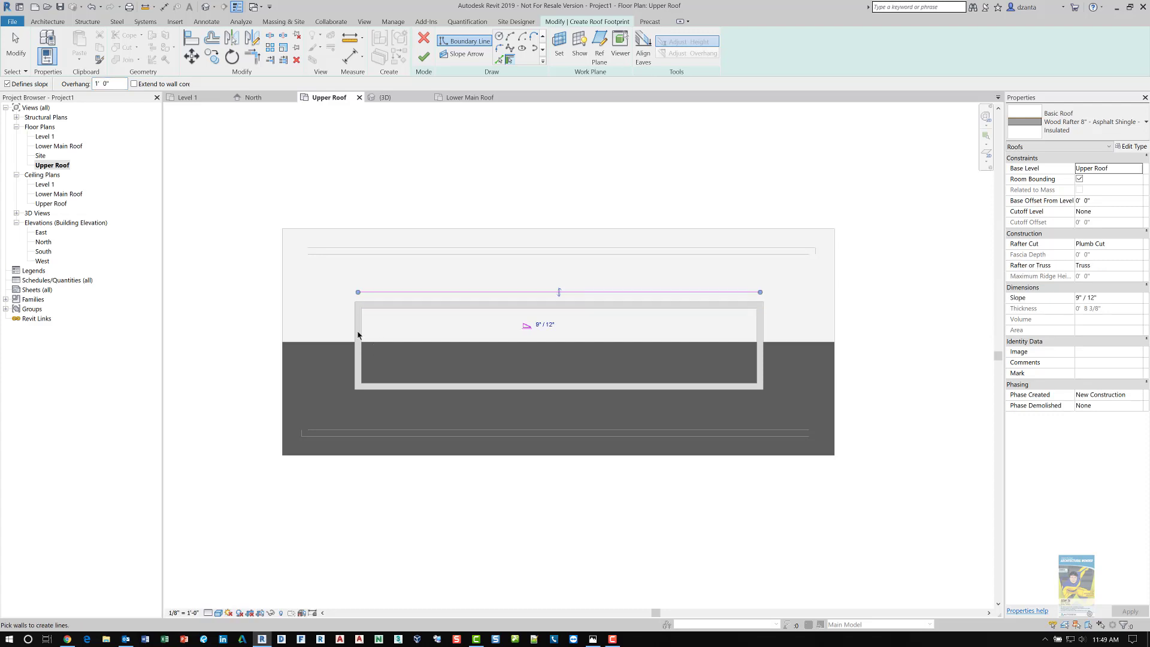
pyautogui.click(359, 374)
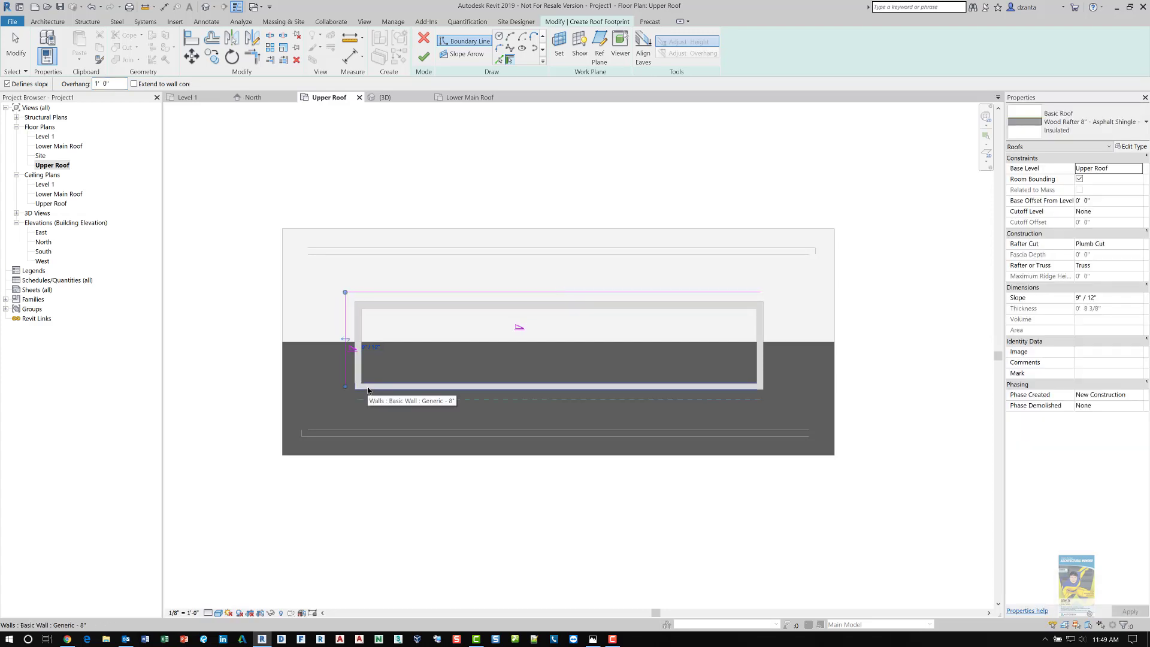
pyautogui.click(559, 386)
pyautogui.click(768, 337)
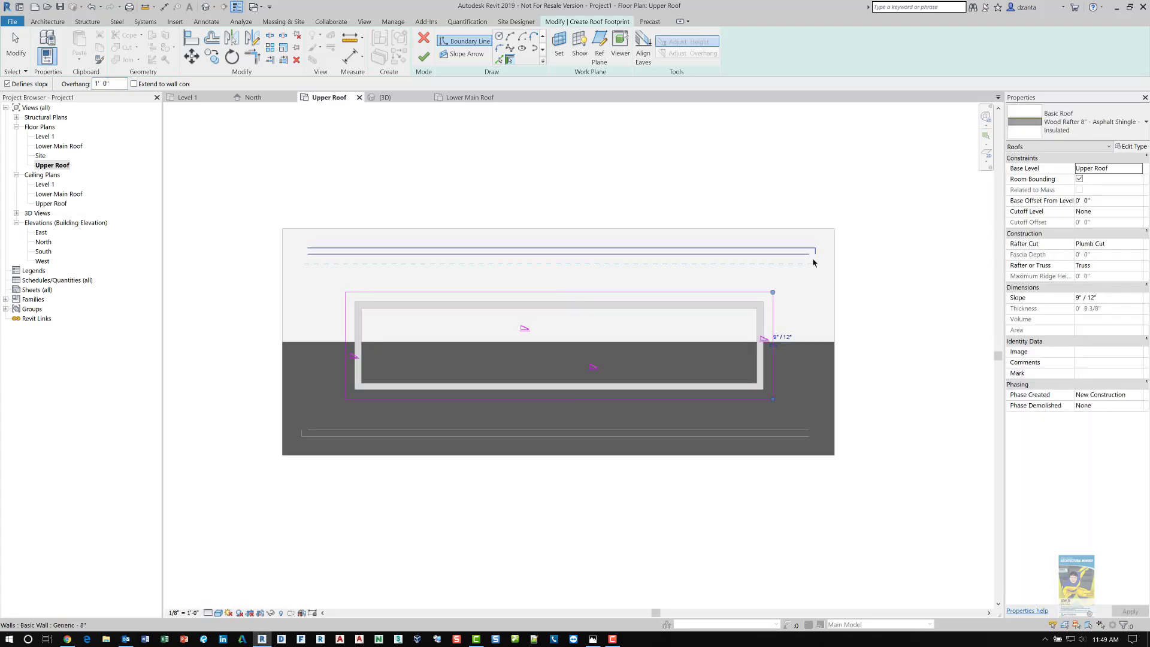
# - Make the left and right edges non-sloping gable ends, finish the roof, and attach the walls
pyautogui.press('Escape')
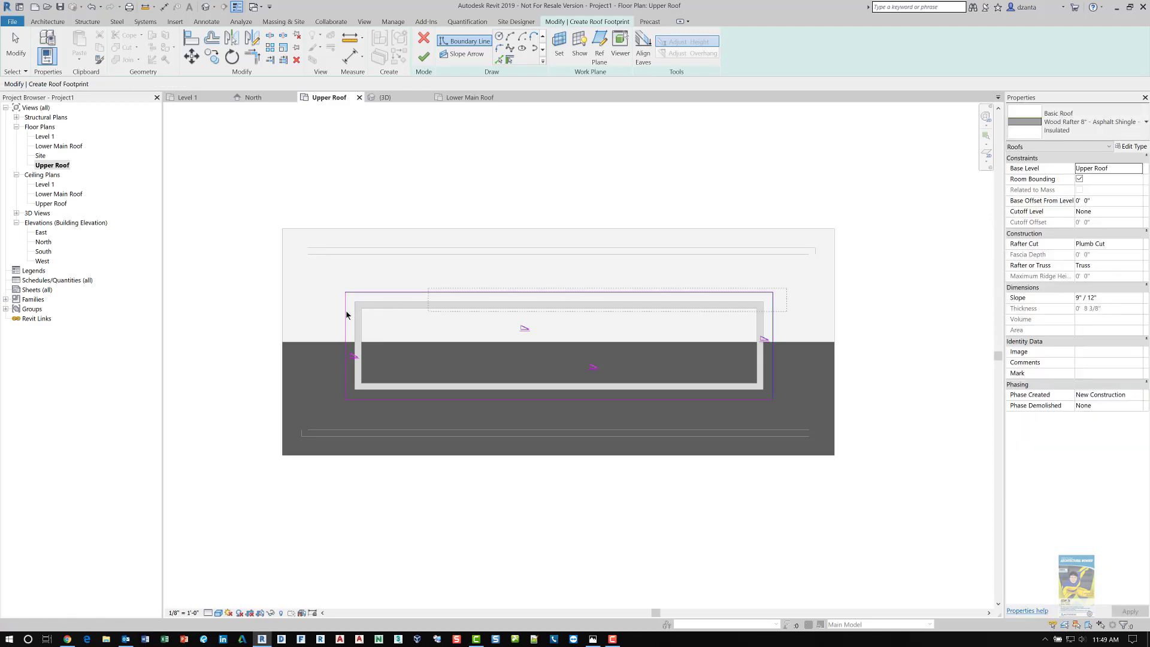
pyautogui.press('Escape')
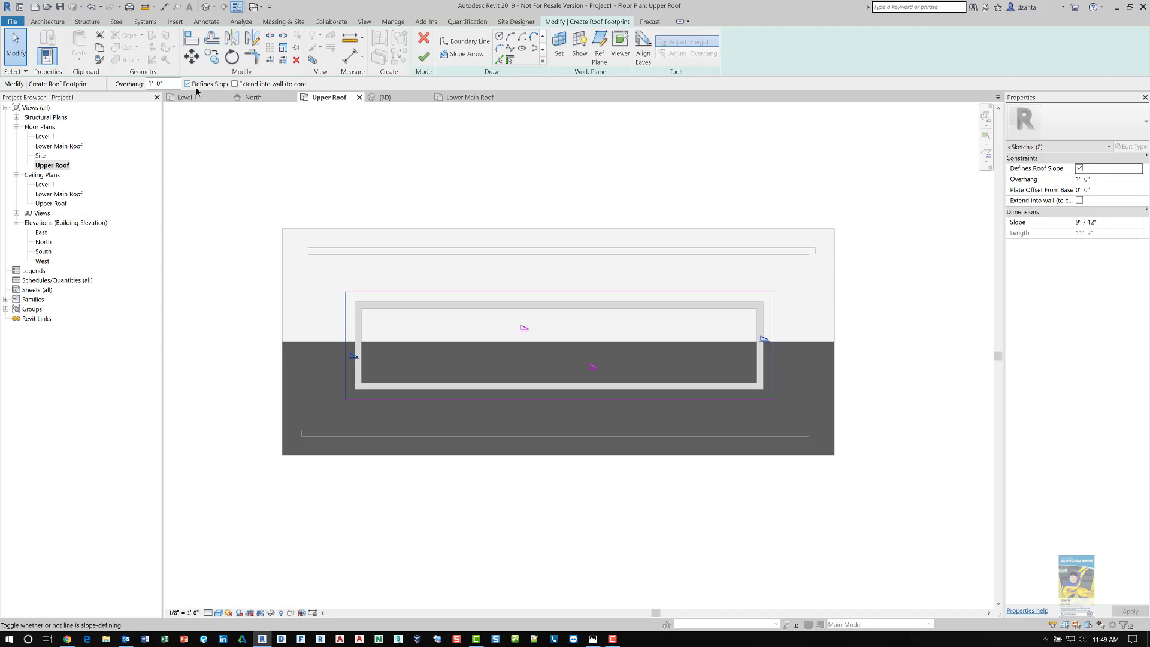
pyautogui.click(210, 113)
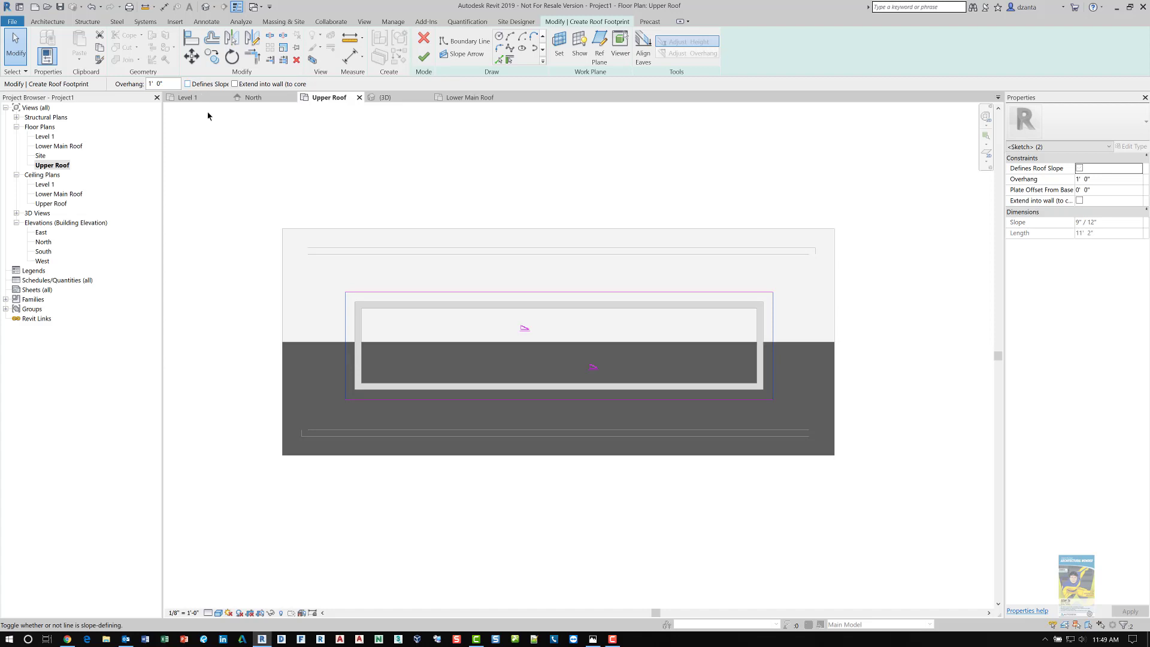
pyautogui.click(430, 64)
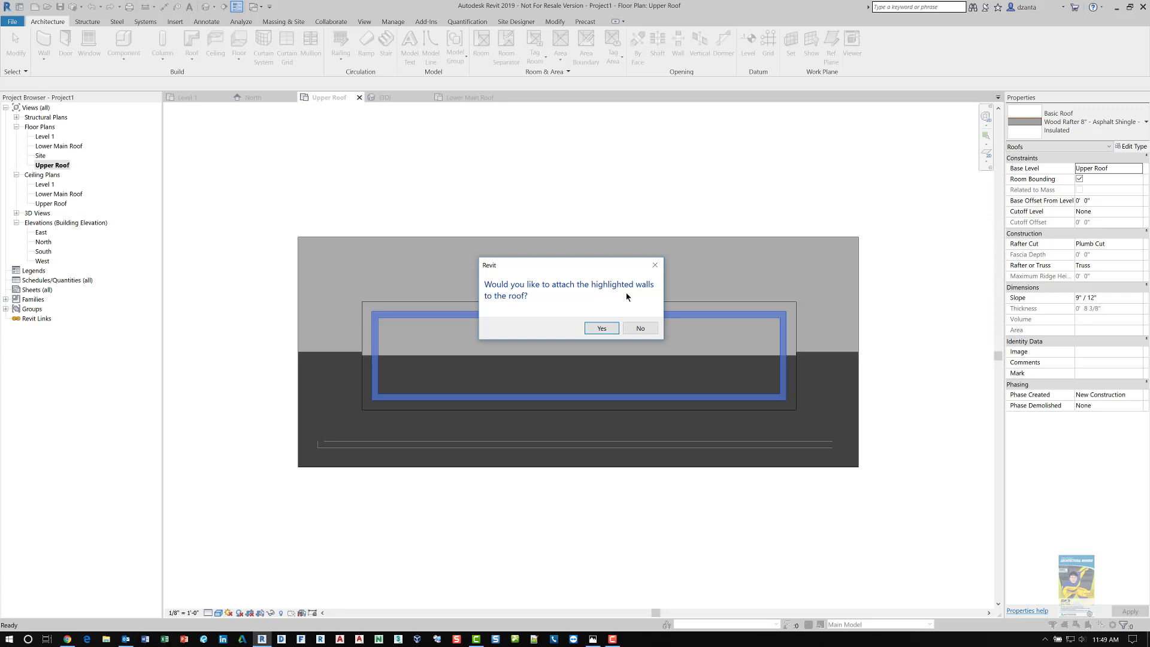
pyautogui.click(601, 329)
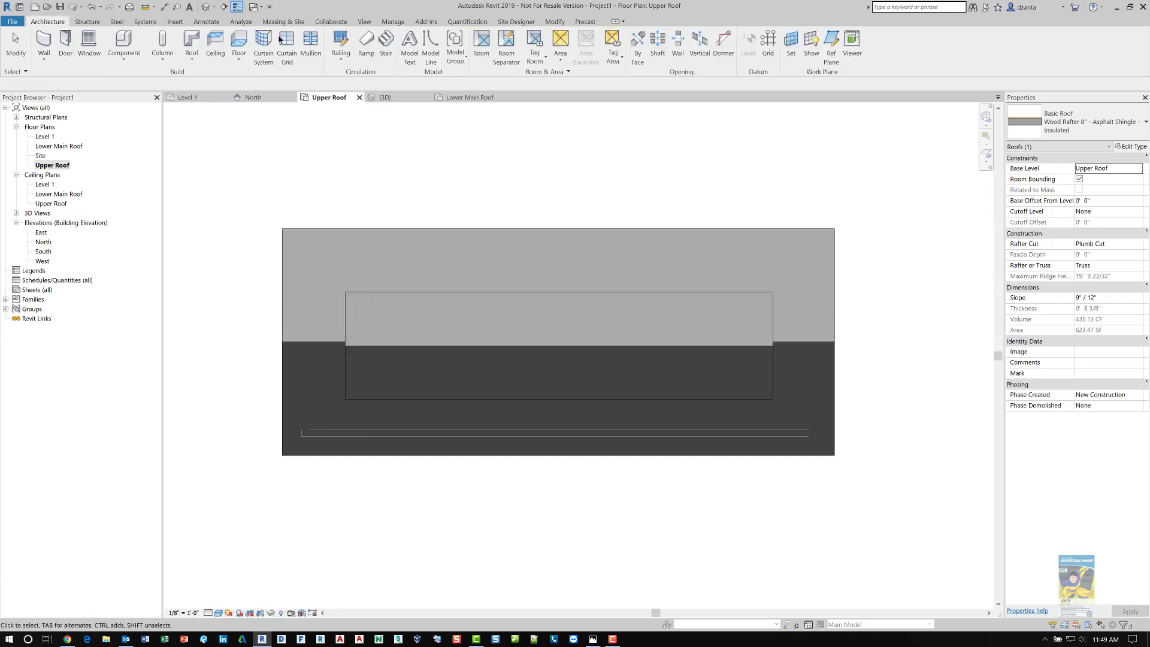
# - Switch to the 3D view and show the model shaded with the SD shortcut
pyautogui.press('Escape')
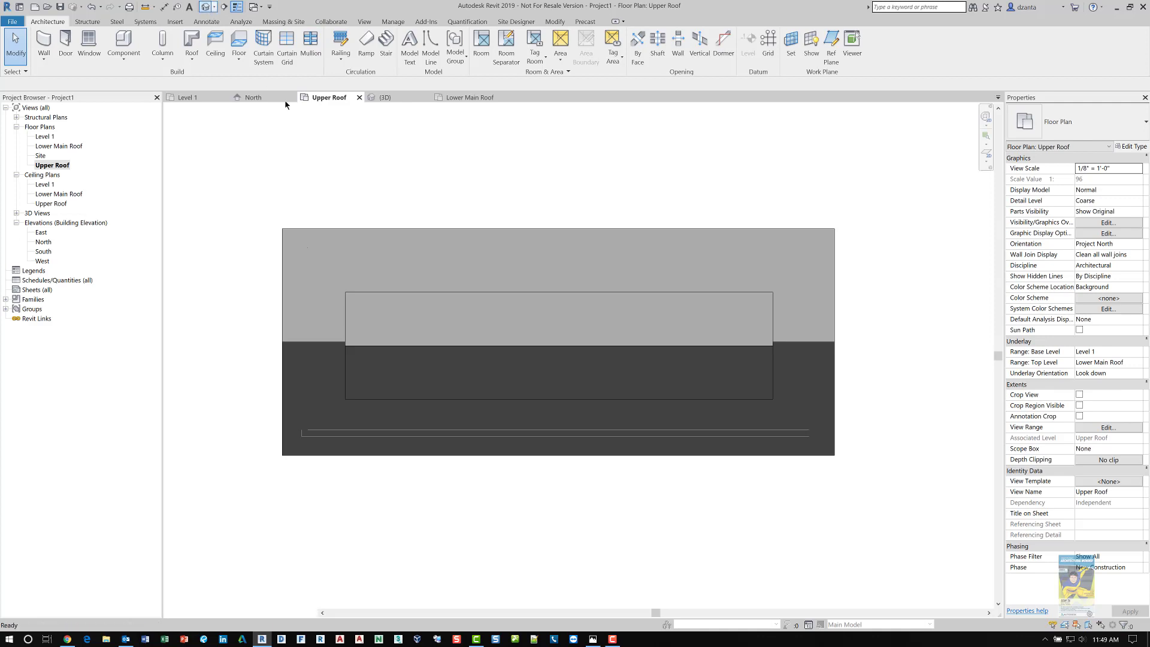
pyautogui.hotkey('ctrl', 'Tab')
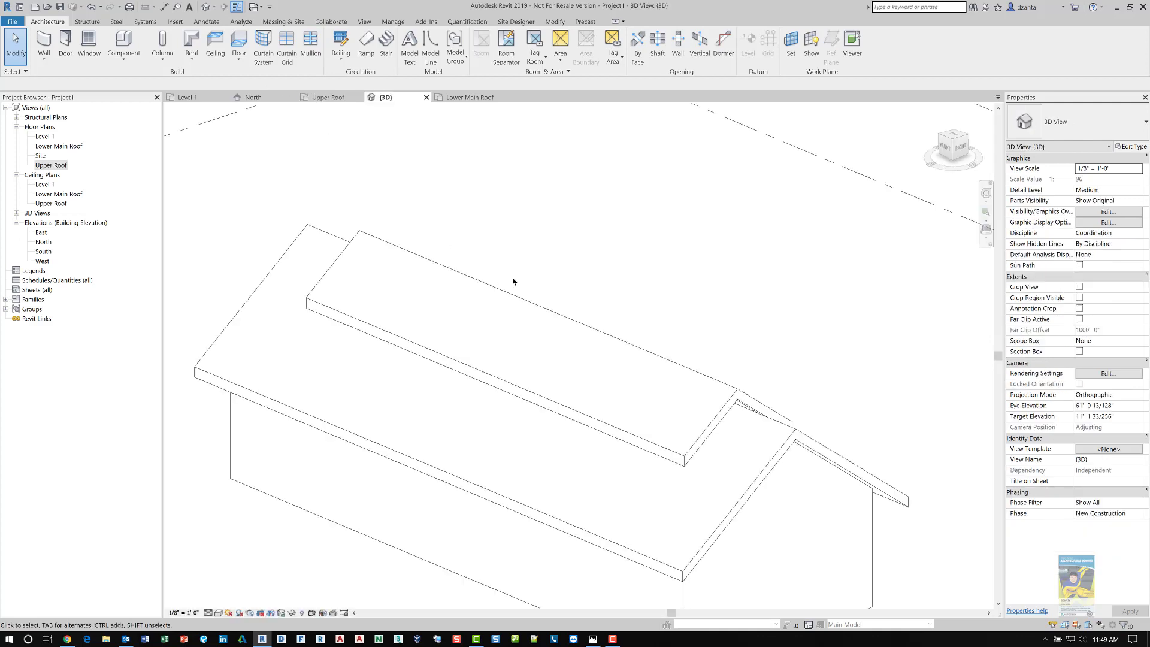
pyautogui.scroll(-2, 667, 482)
pyautogui.moveTo(779, 496); pyautogui.dragTo(741, 367, button='middle')
pyautogui.press('s')
pyautogui.press('d')
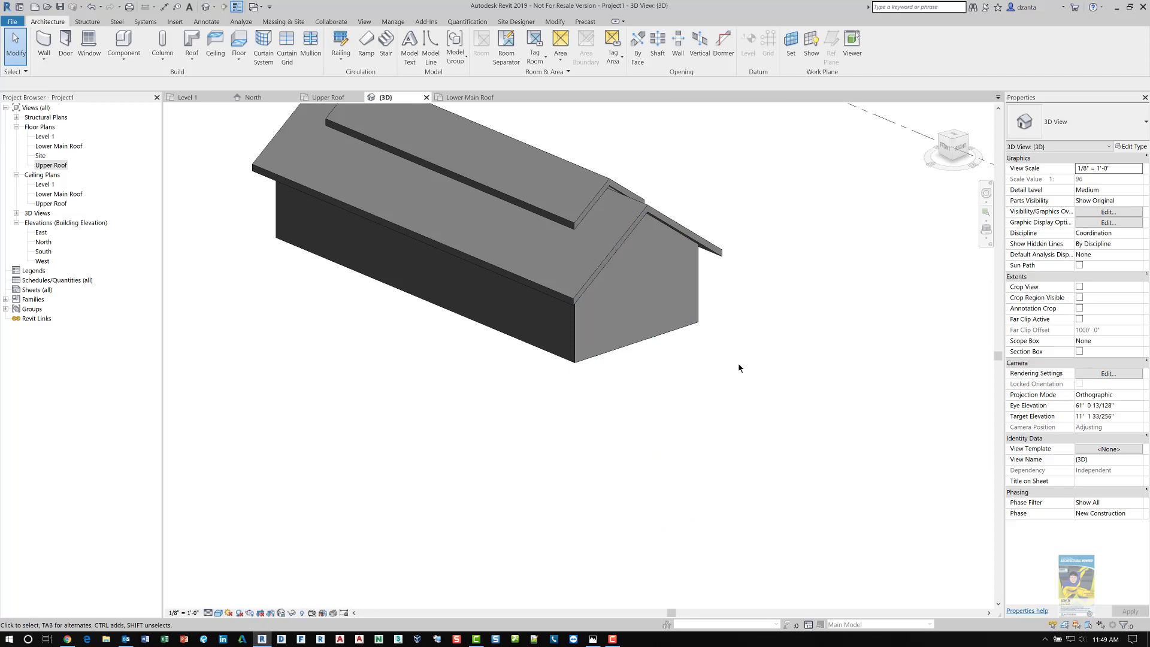
pyautogui.scroll(4, 738, 368)
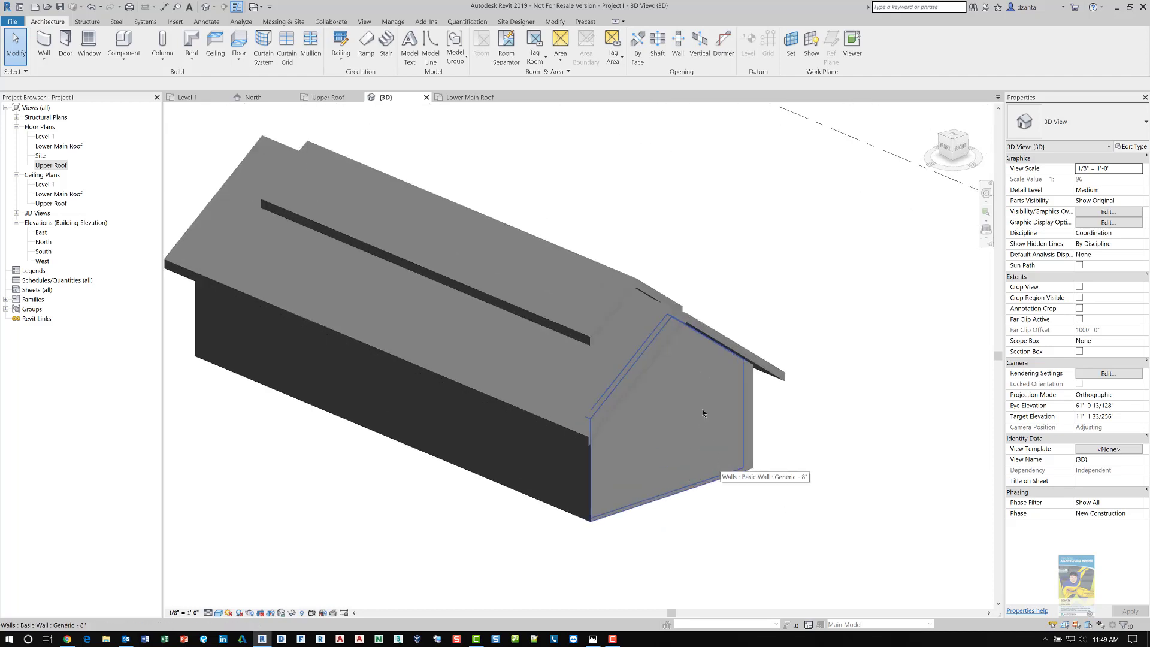
# - Set the upper roof's Base Offset From Level to 12'
pyautogui.click(650, 289)
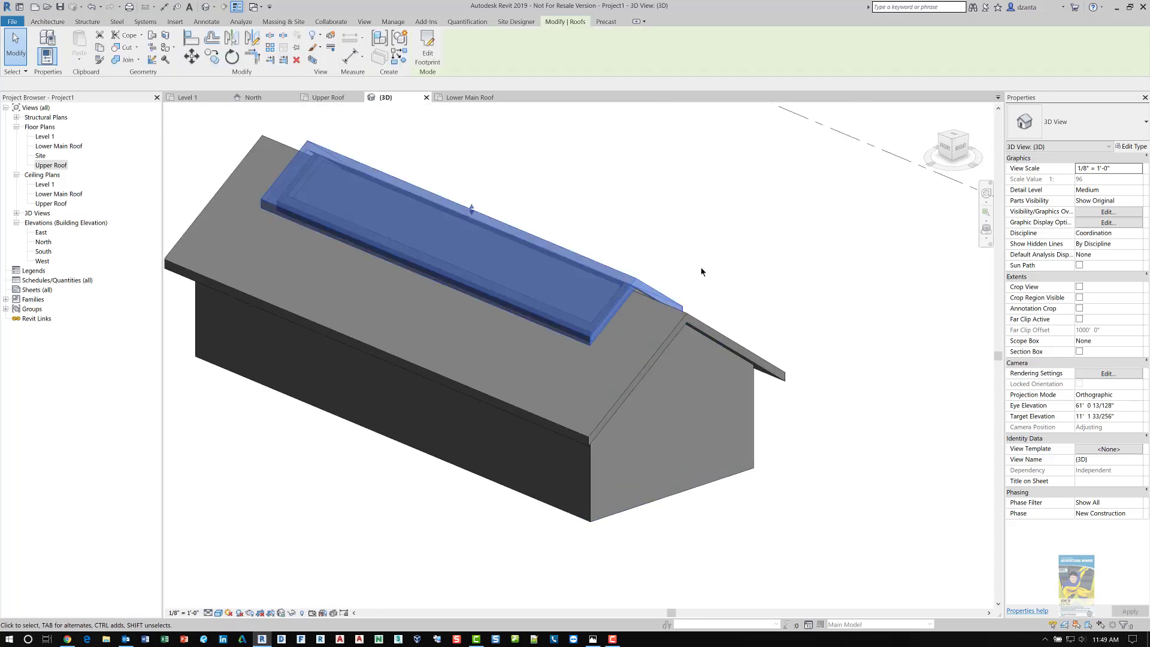
pyautogui.keyDown('shift'); pyautogui.moveTo(762, 282); pyautogui.dragTo(1102, 203, button='middle'); pyautogui.keyUp('shift')
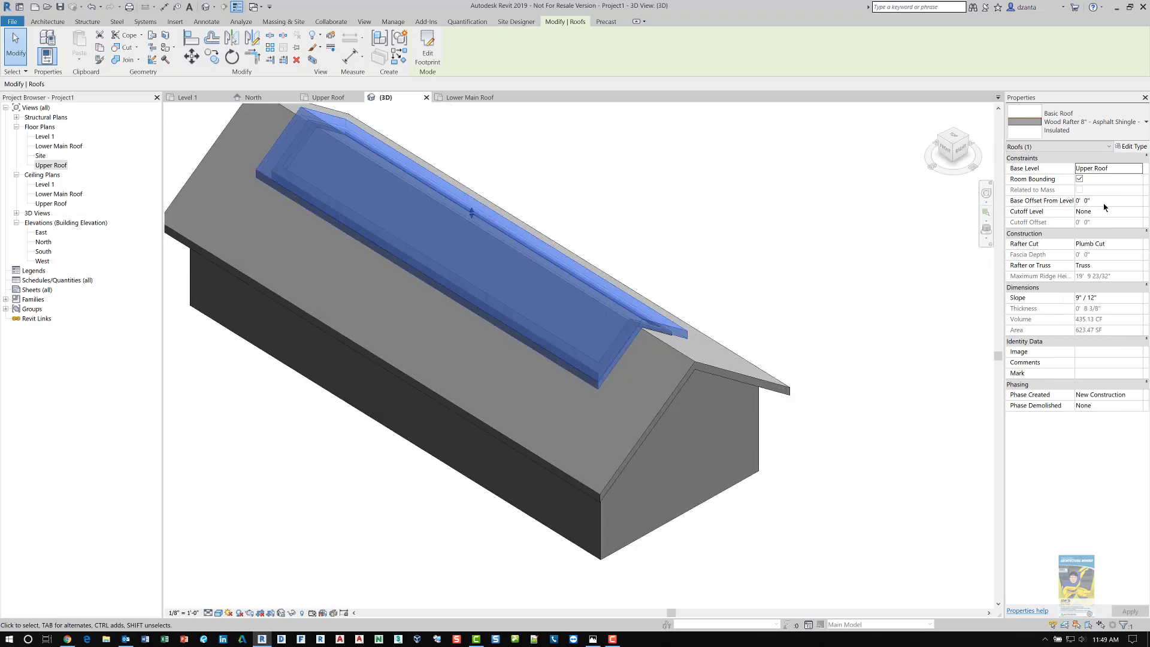
pyautogui.click(1110, 205)
pyautogui.click(1107, 206)
pyautogui.write('12')
pyautogui.click(716, 206)
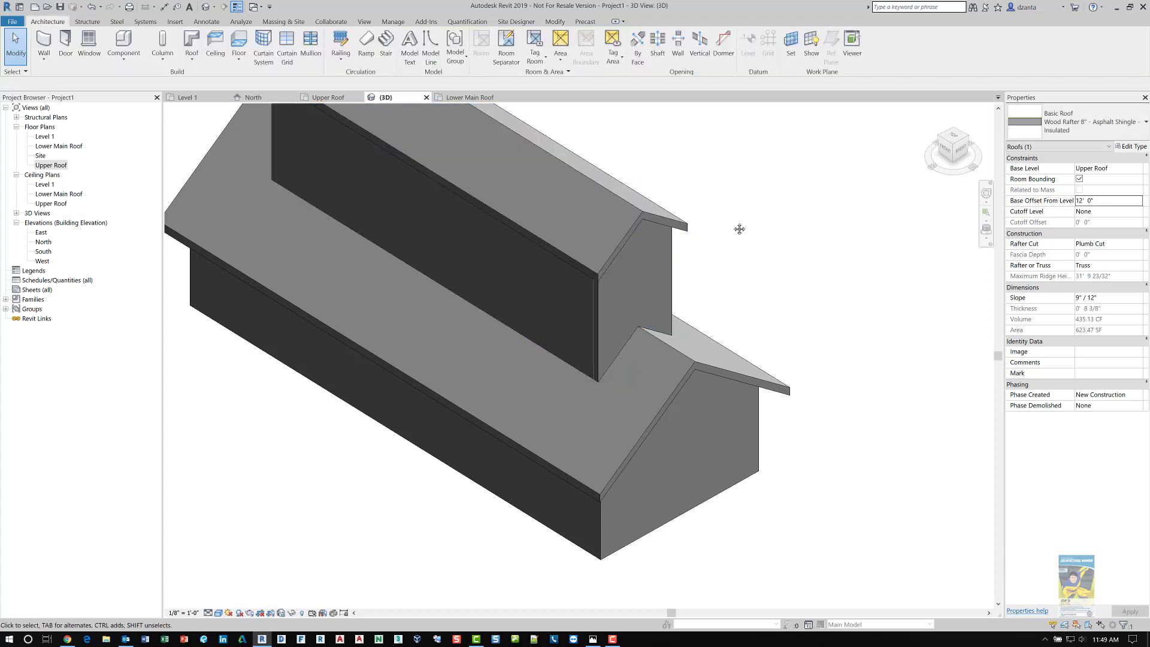
# - Change the upper roof's base offset from 12' to 6'
pyautogui.scroll(2, 631, 373)
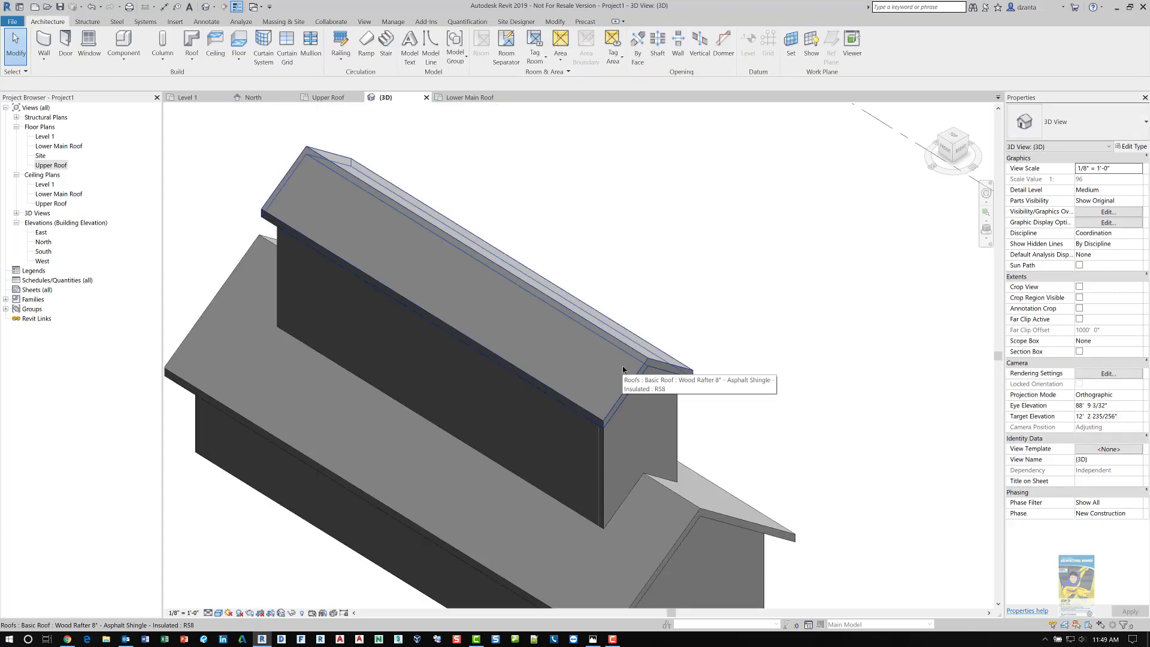
pyautogui.click(623, 367)
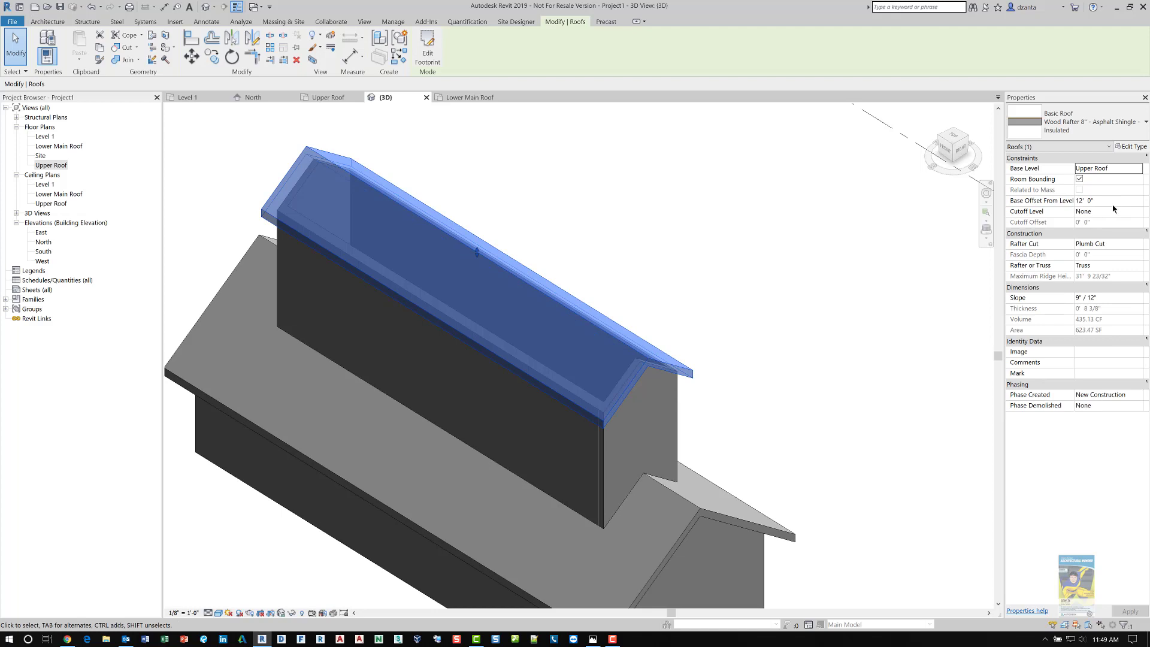
pyautogui.click(1112, 203)
pyautogui.write('6')
pyautogui.click(755, 256)
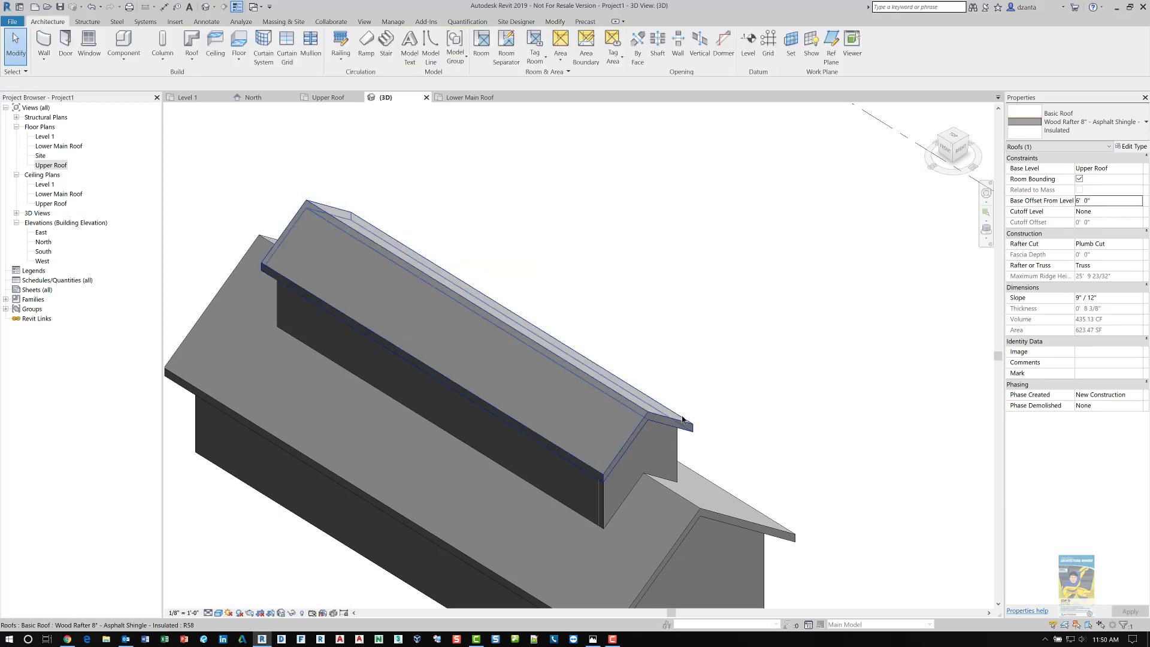
pyautogui.keyDown('shift'); pyautogui.moveTo(701, 337); pyautogui.dragTo(487, 360, button='middle'); pyautogui.keyUp('shift')
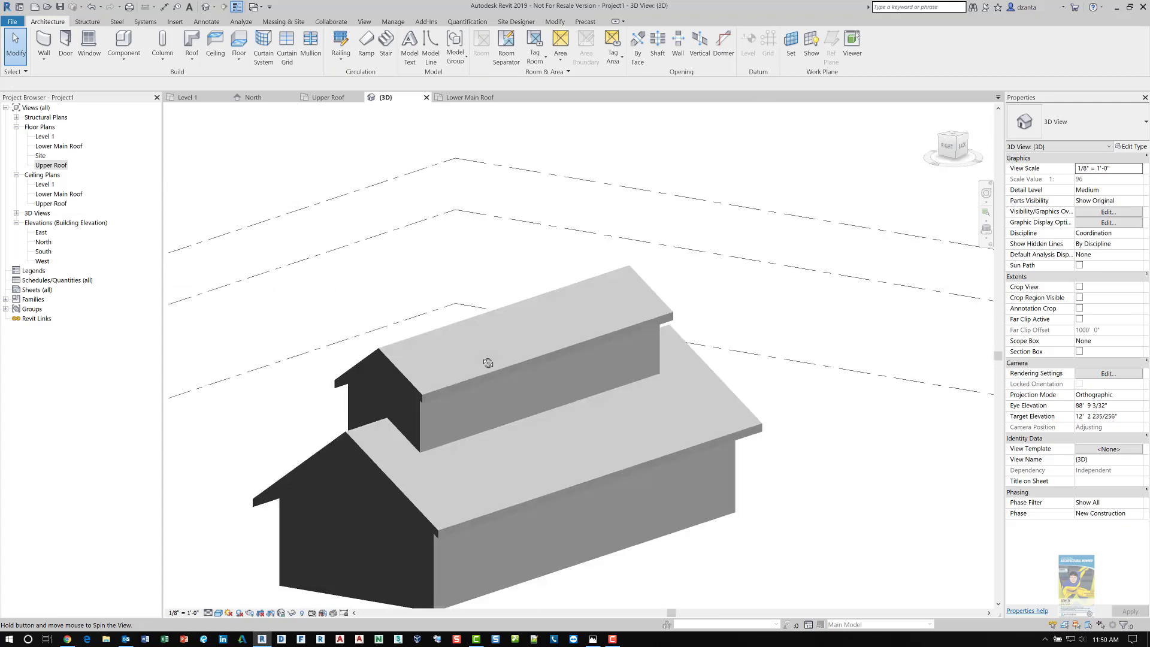
# - Start the Window tool with the Fixed 36" x 48" type
pyautogui.keyDown('shift'); pyautogui.moveTo(530, 410); pyautogui.dragTo(548, 350, button='middle'); pyautogui.keyUp('shift')
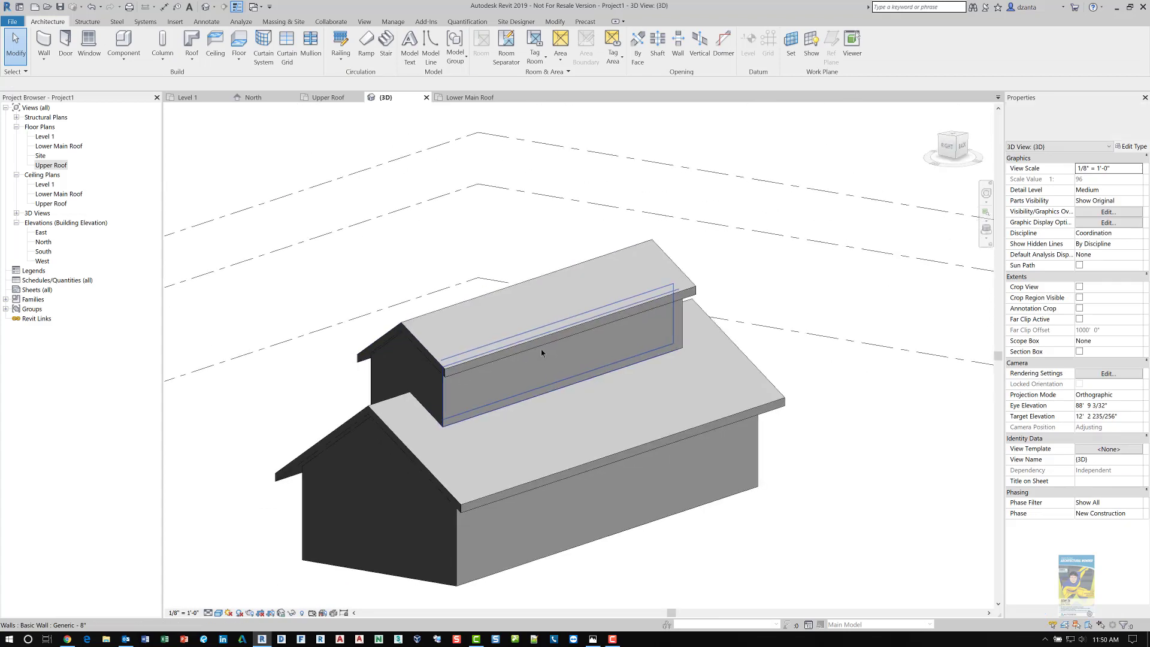
pyautogui.scroll(3, 541, 350)
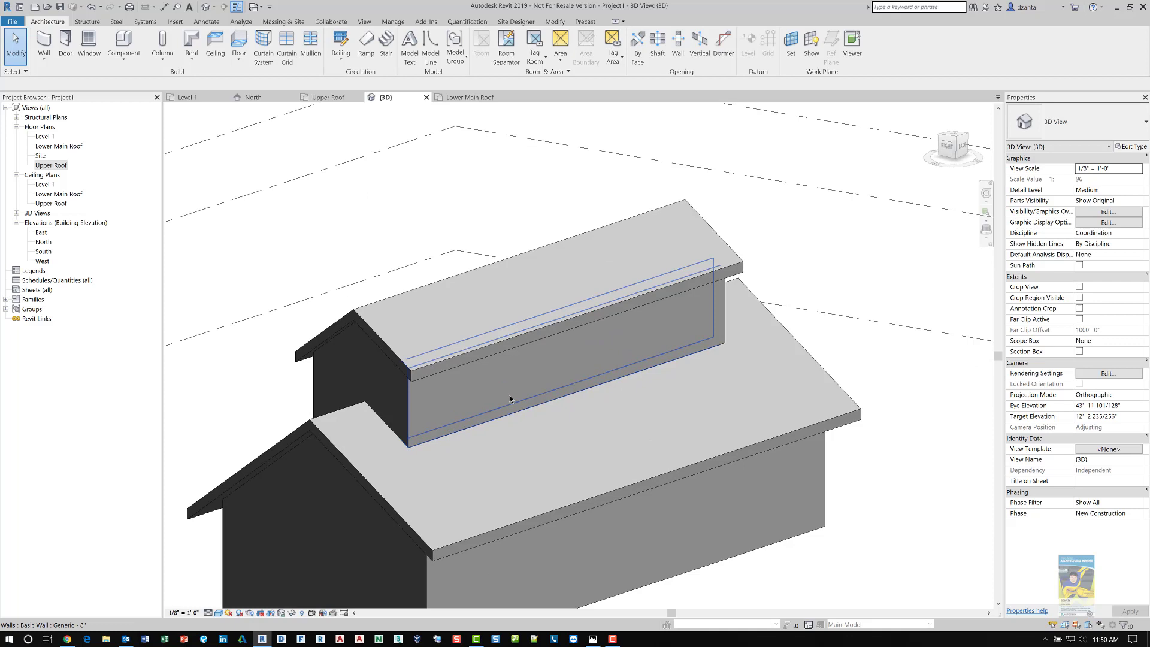
pyautogui.click(88, 45)
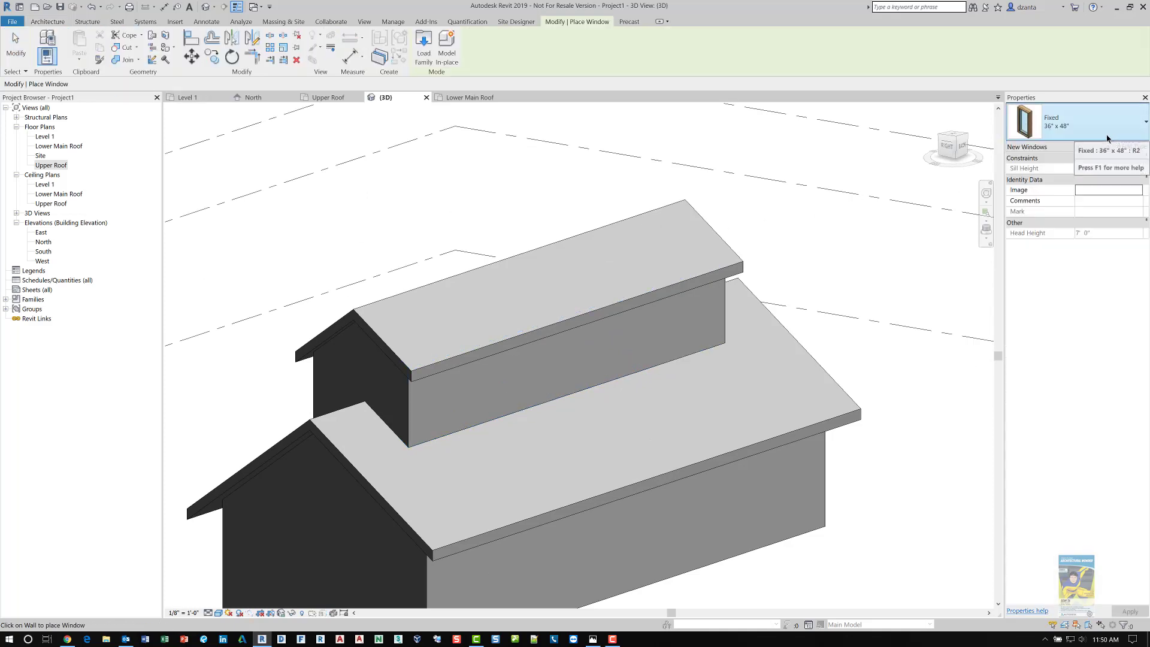
pyautogui.click(1107, 138)
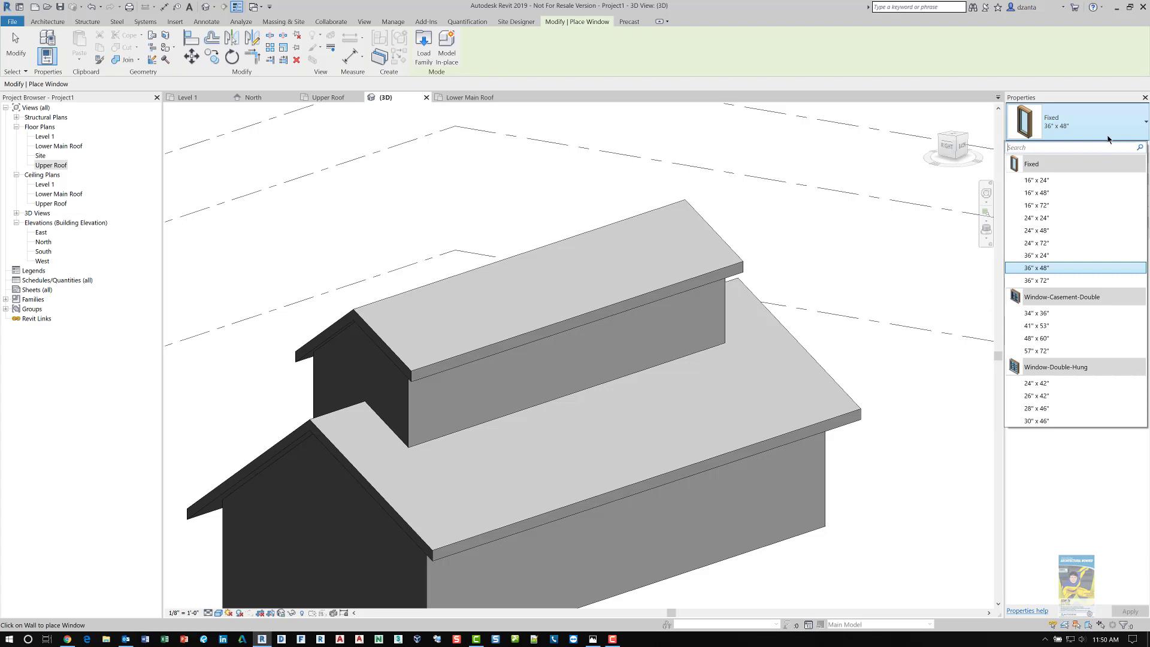
pyautogui.click(1109, 139)
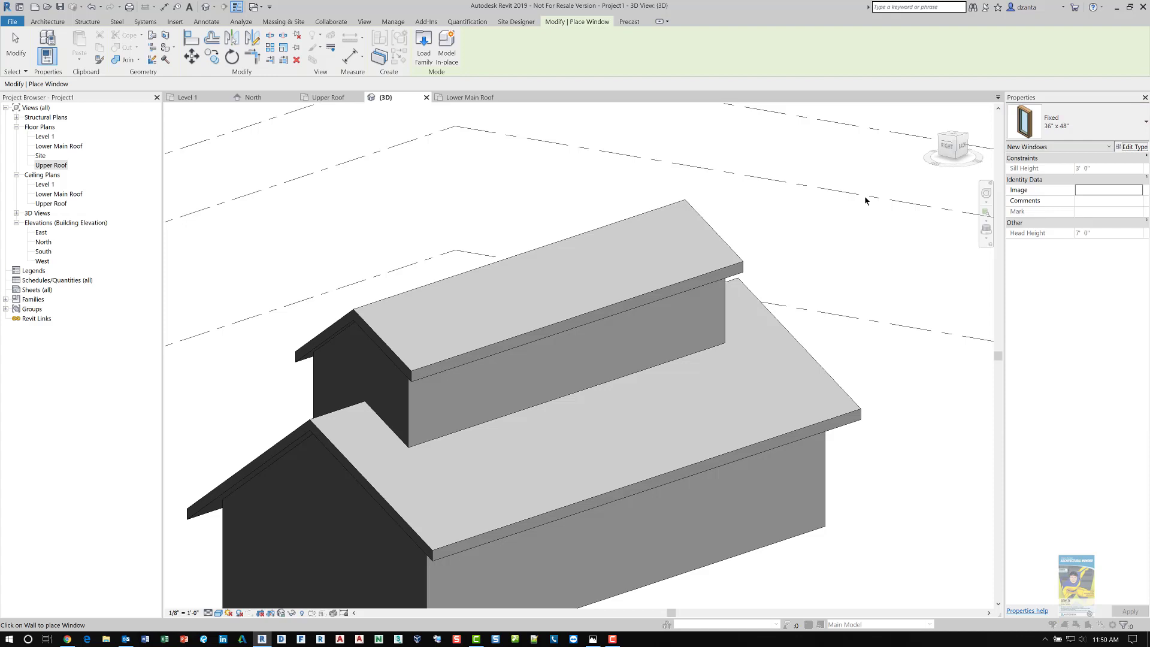
# - Duplicate the window type as Fixed 60" x 48" with a 5' width
pyautogui.click(1131, 146)
pyautogui.click(1019, 167)
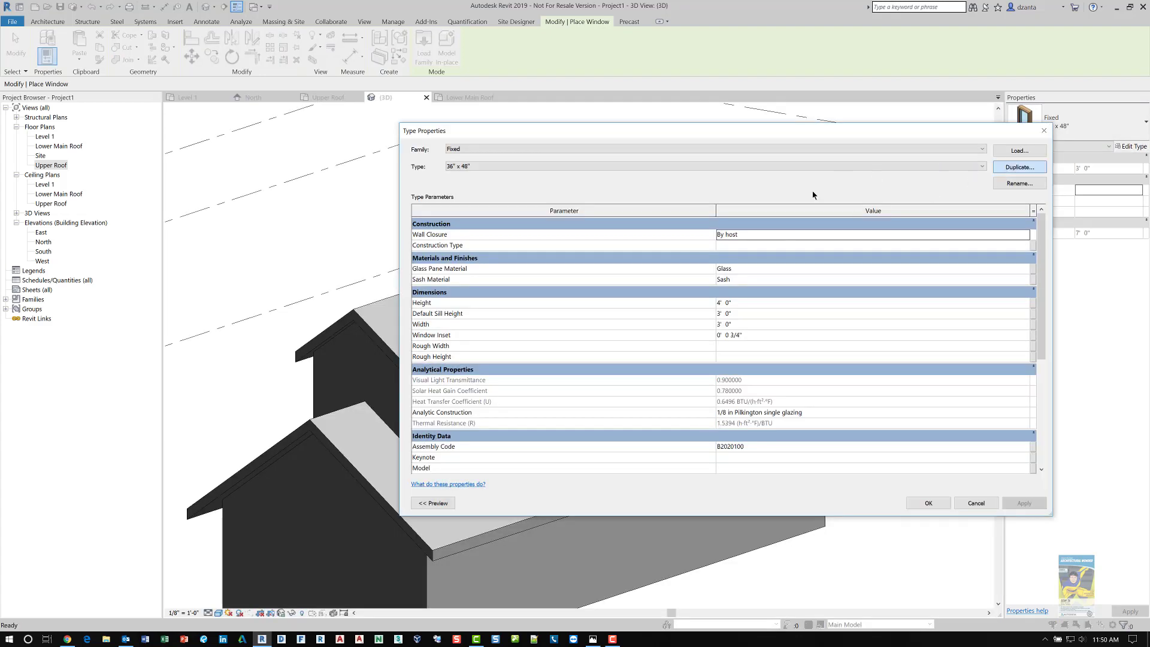
pyautogui.moveTo(690, 318); pyautogui.dragTo(669, 315)
pyautogui.write('5" x 48" 2')
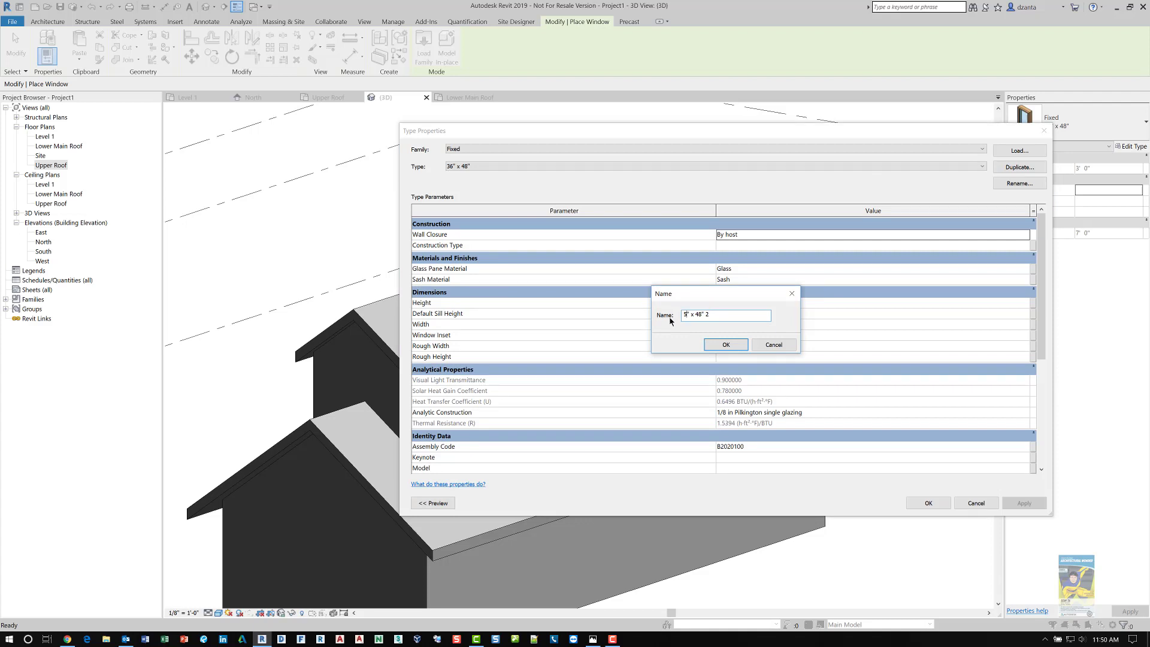
pyautogui.write('0')
pyautogui.click(718, 319)
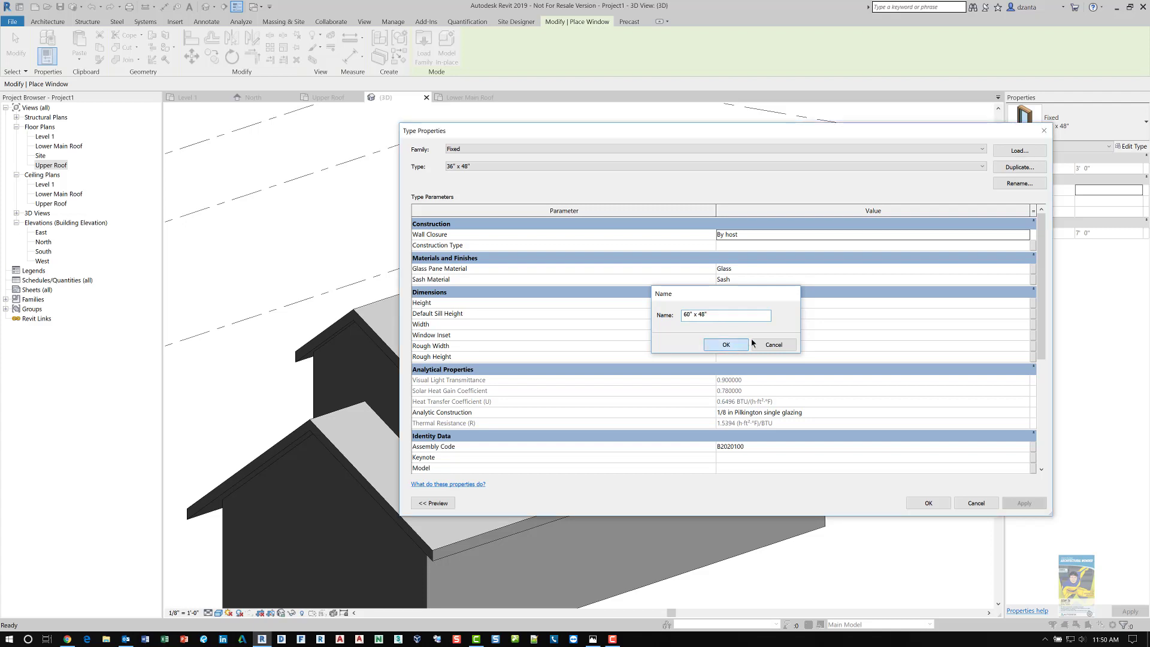
pyautogui.click(733, 347)
pyautogui.click(763, 324)
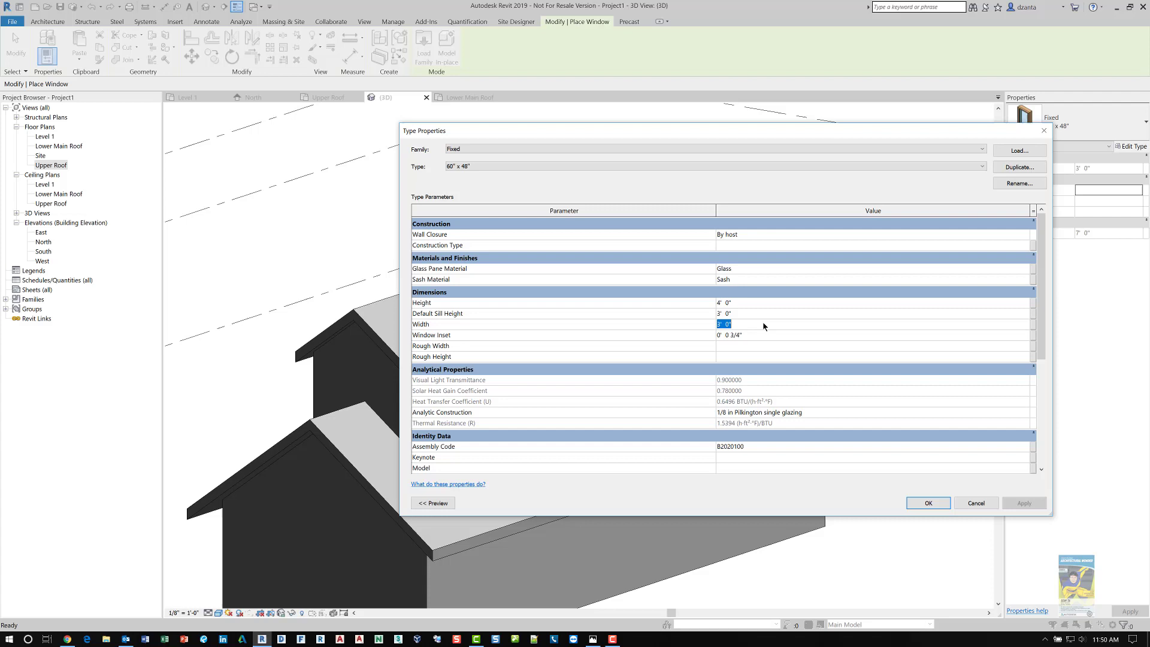
pyautogui.write("5'")
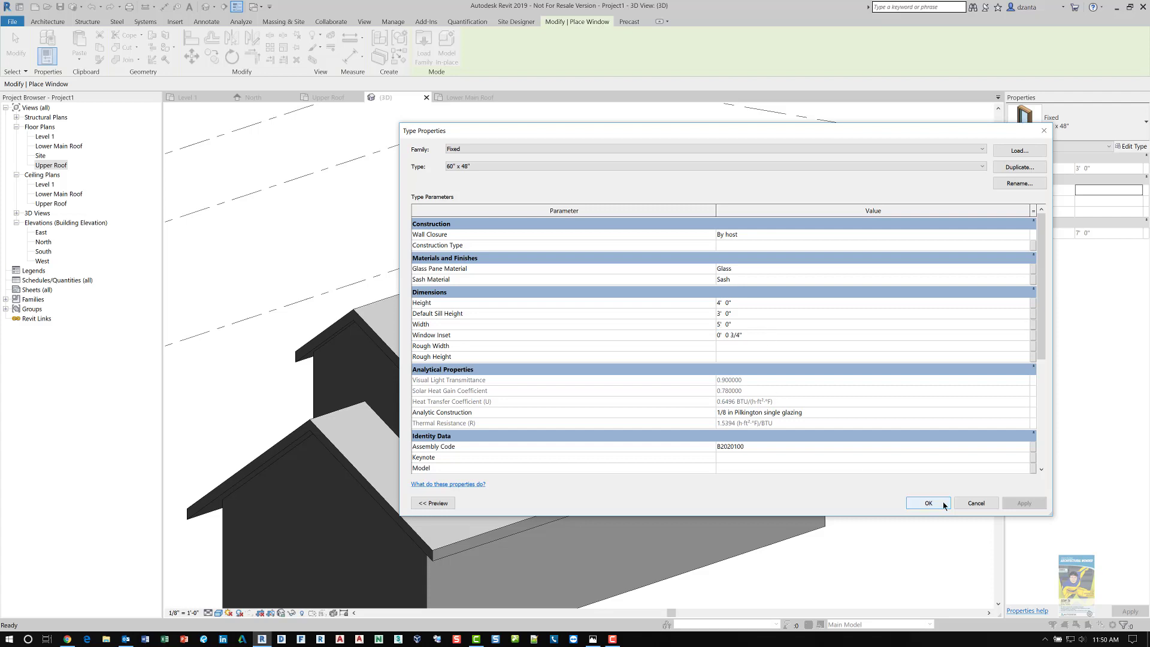
pyautogui.click(943, 505)
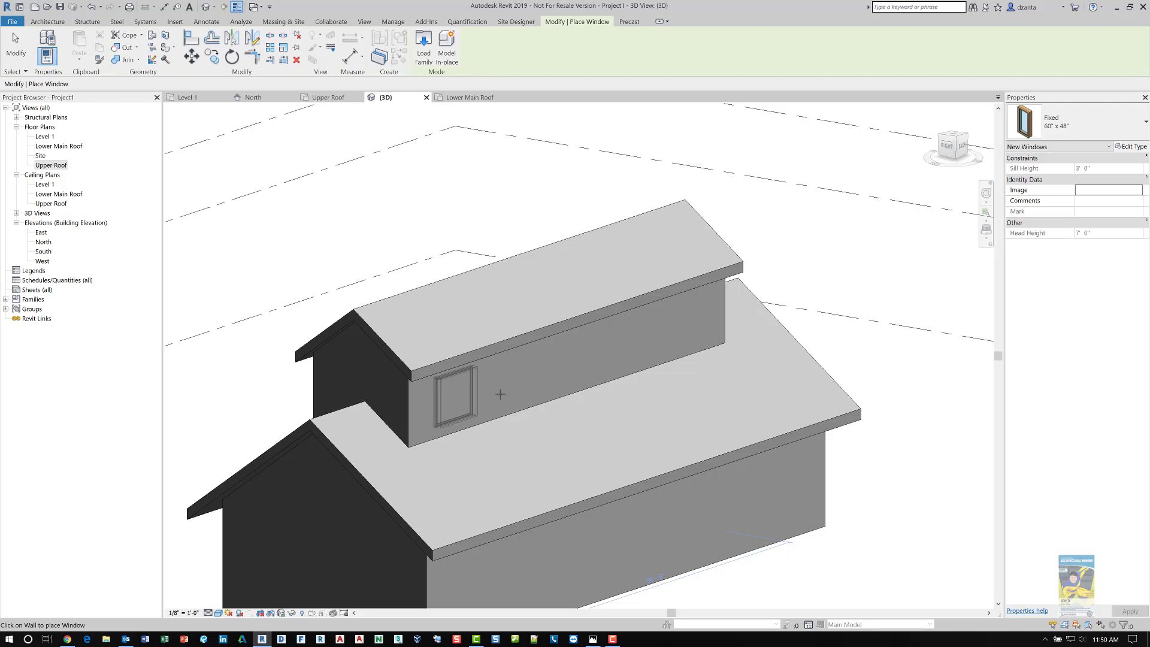
# - Place one fixed window on the clerestory wall and select it
pyautogui.click(457, 395)
pyautogui.press('Escape')
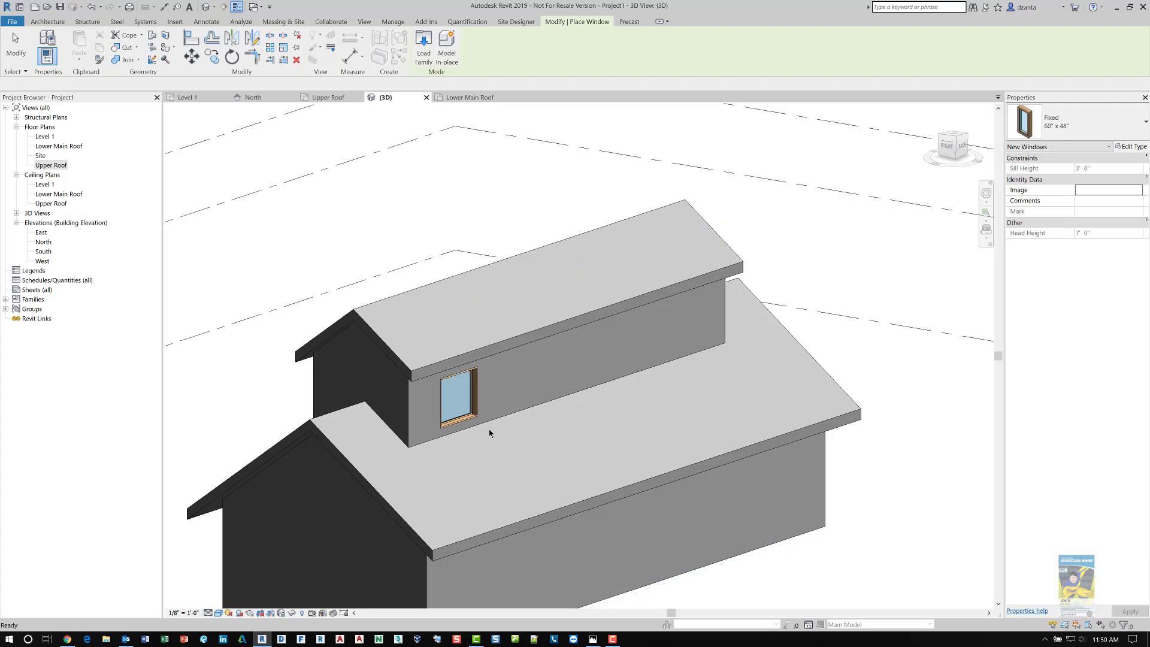
pyautogui.press('Escape')
pyautogui.click(469, 421)
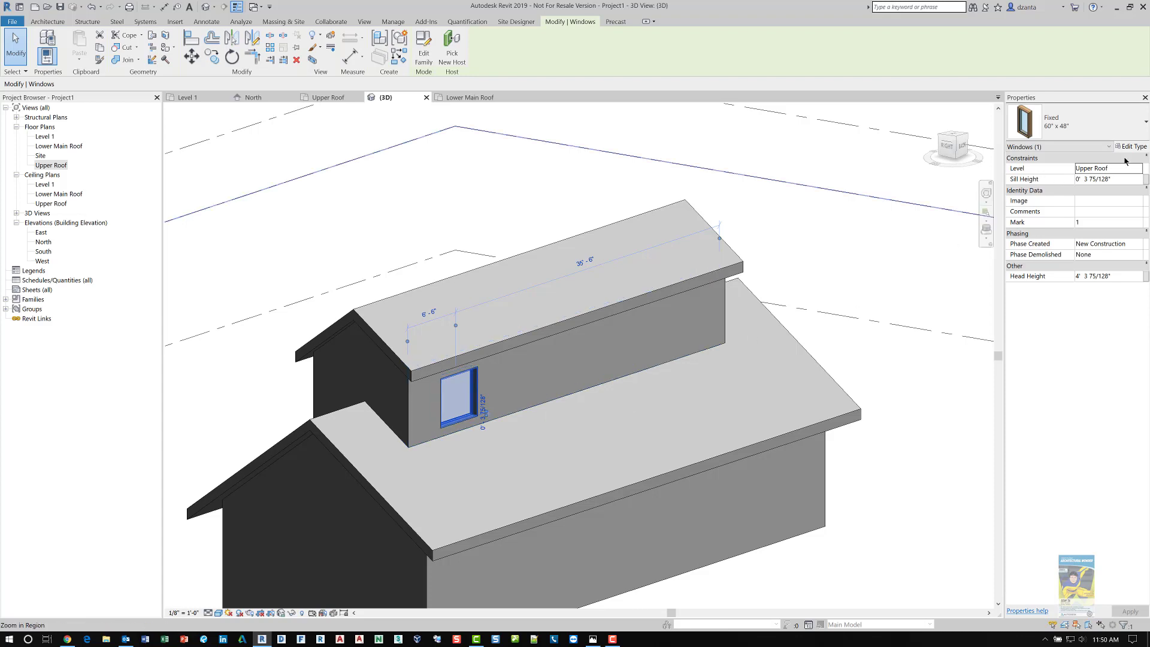
# - Set the window type's width to 8' and height to 2'
pyautogui.click(1124, 146)
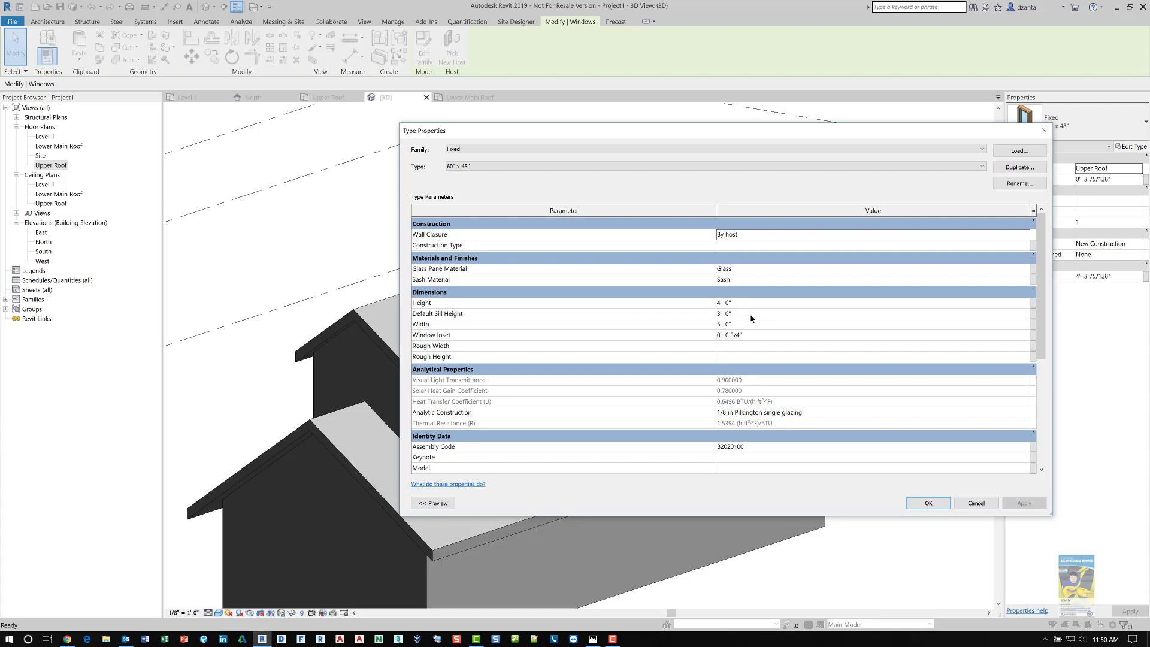
pyautogui.click(752, 321)
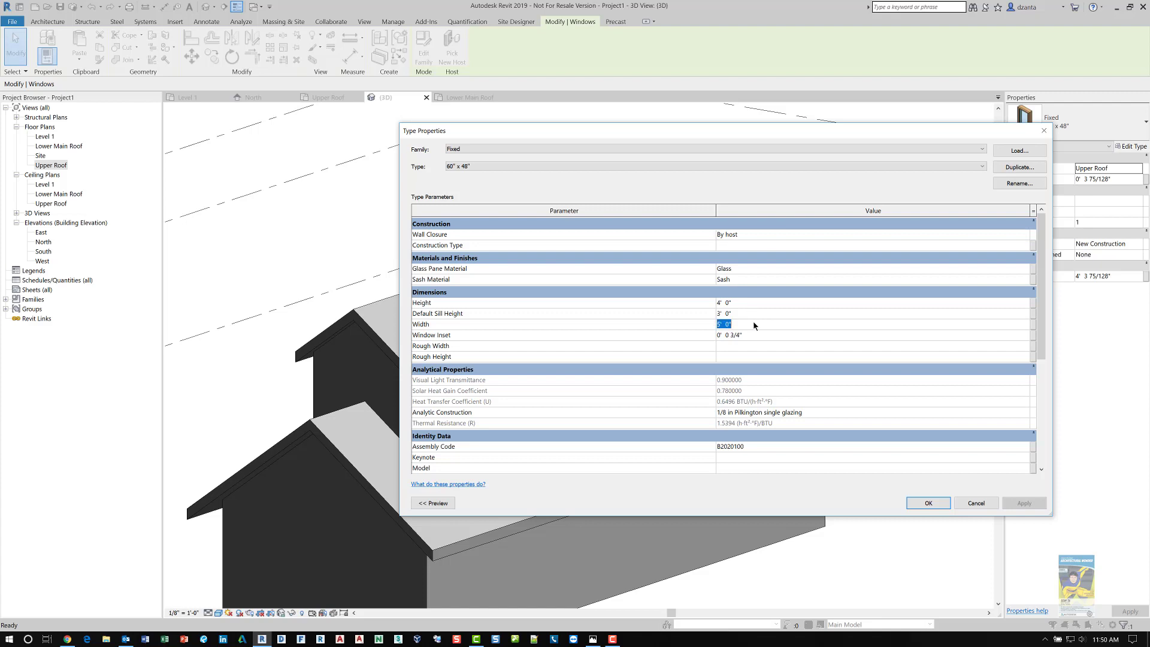
pyautogui.write("8'")
pyautogui.click(755, 306)
pyautogui.click(1023, 503)
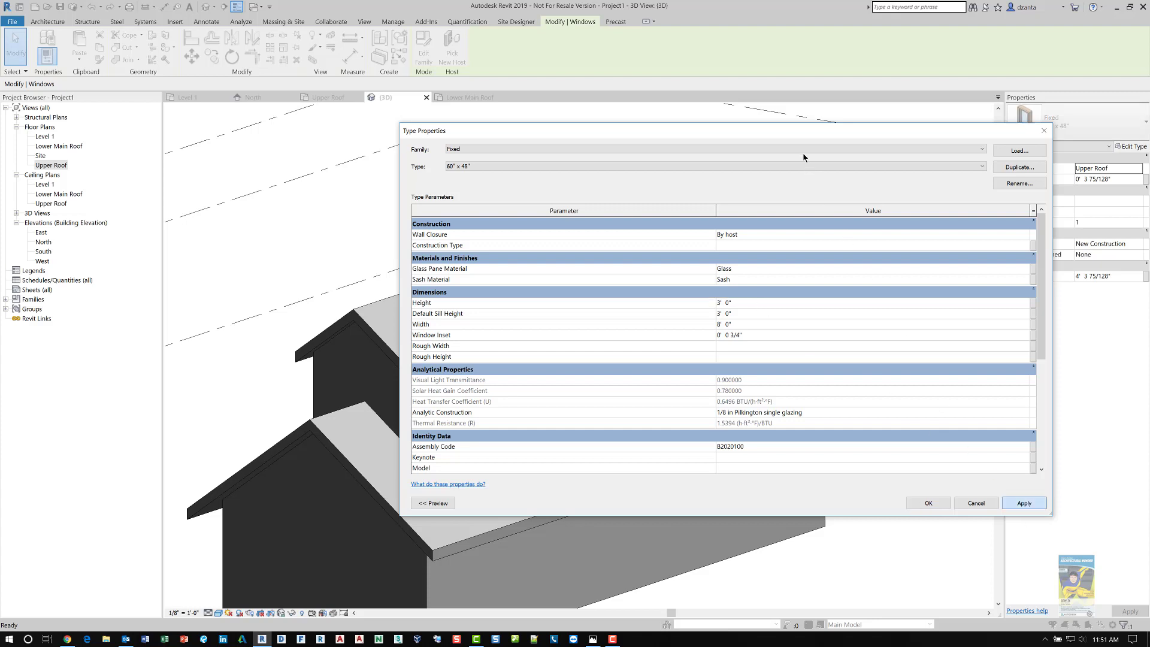
pyautogui.moveTo(791, 131); pyautogui.dragTo(766, 130)
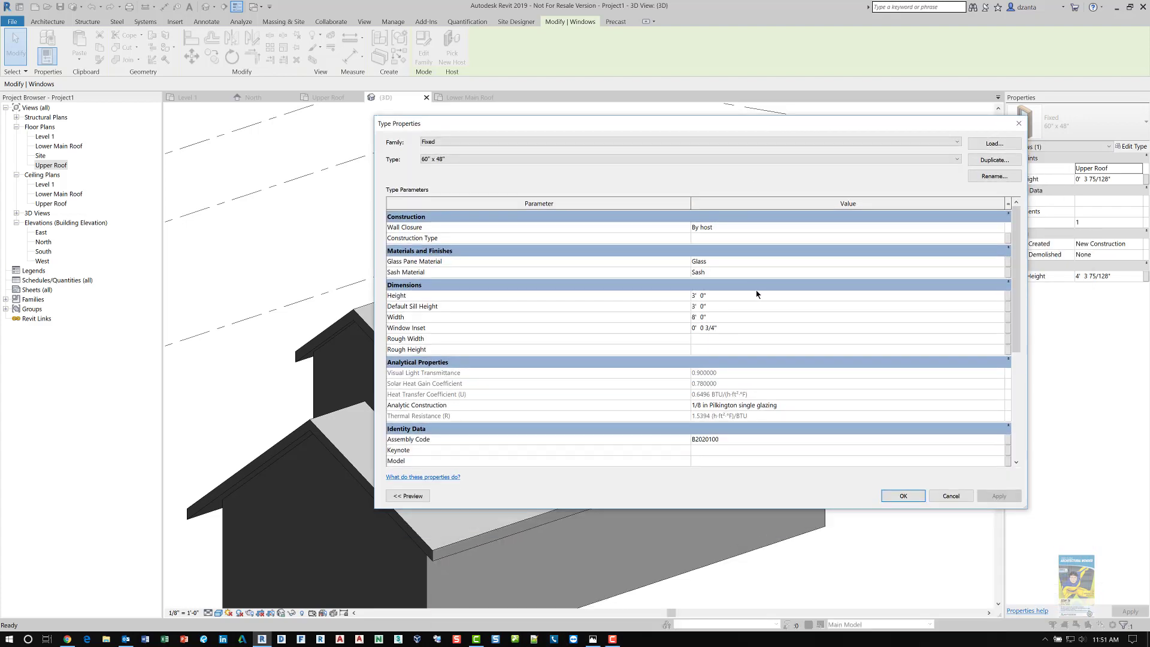
pyautogui.click(729, 296)
pyautogui.write("2'")
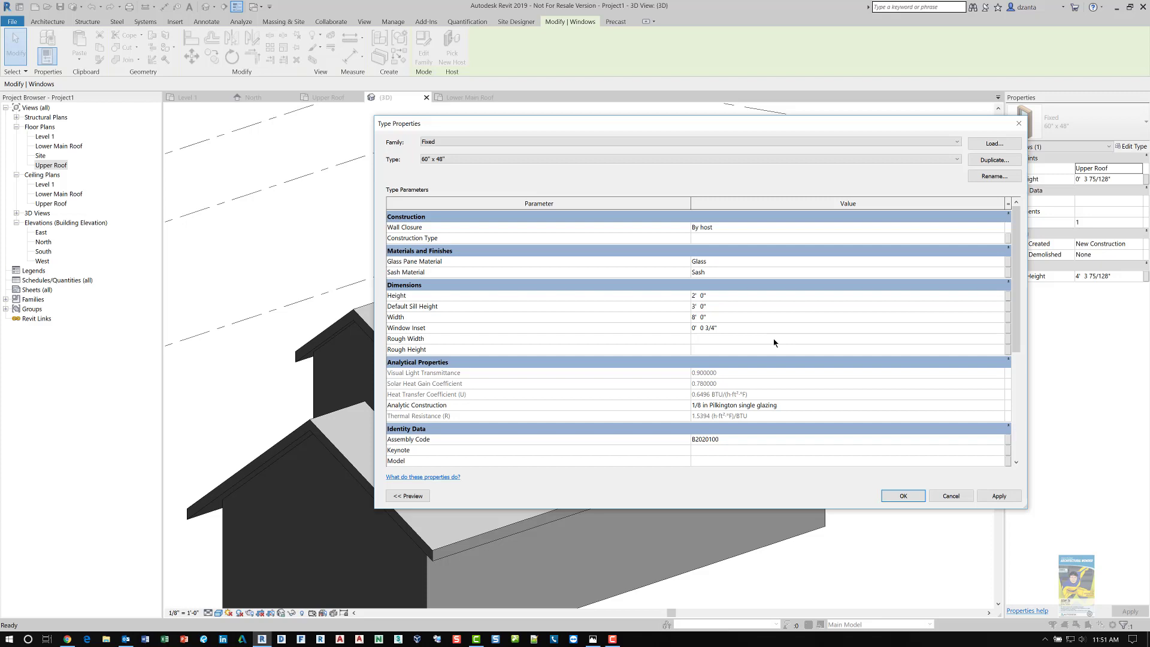
pyautogui.click(998, 496)
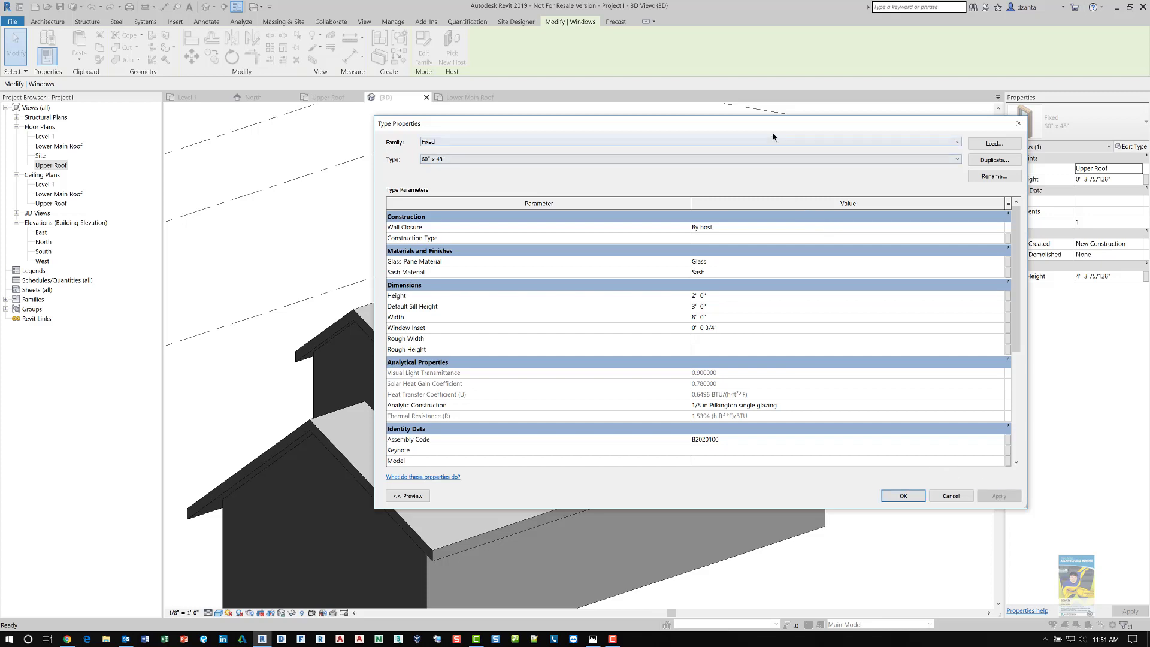
pyautogui.moveTo(756, 121); pyautogui.dragTo(730, 514)
pyautogui.moveTo(681, 211); pyautogui.dragTo(677, 176)
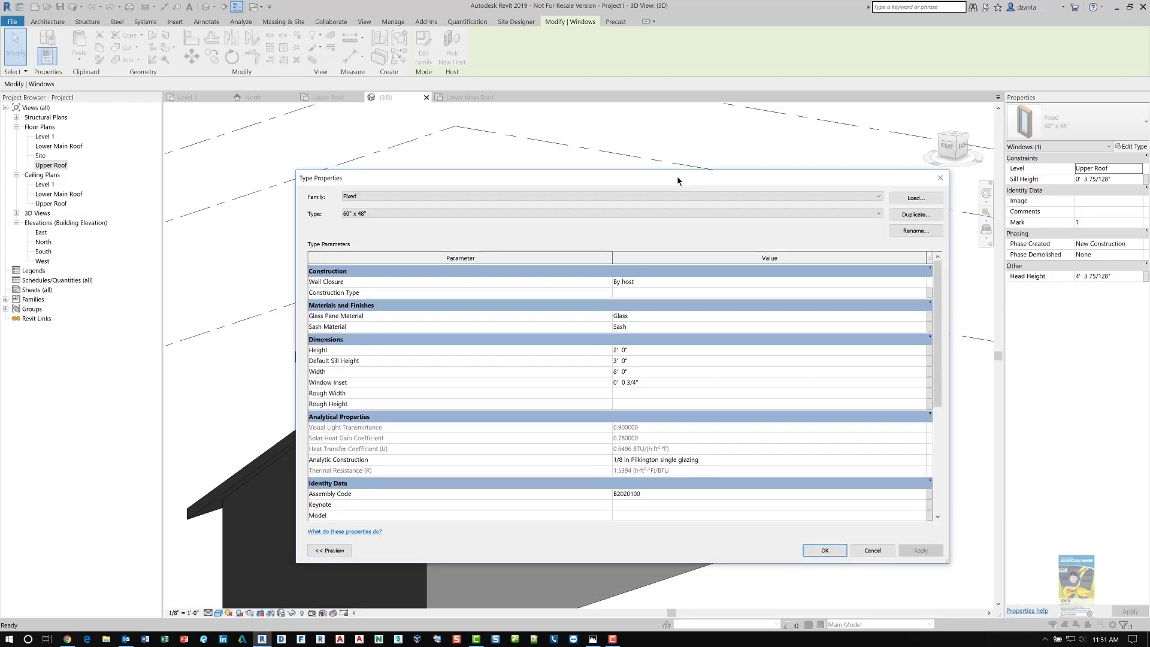
# - Rename the window type to 96" x 24" and accept the type changes
pyautogui.click(915, 231)
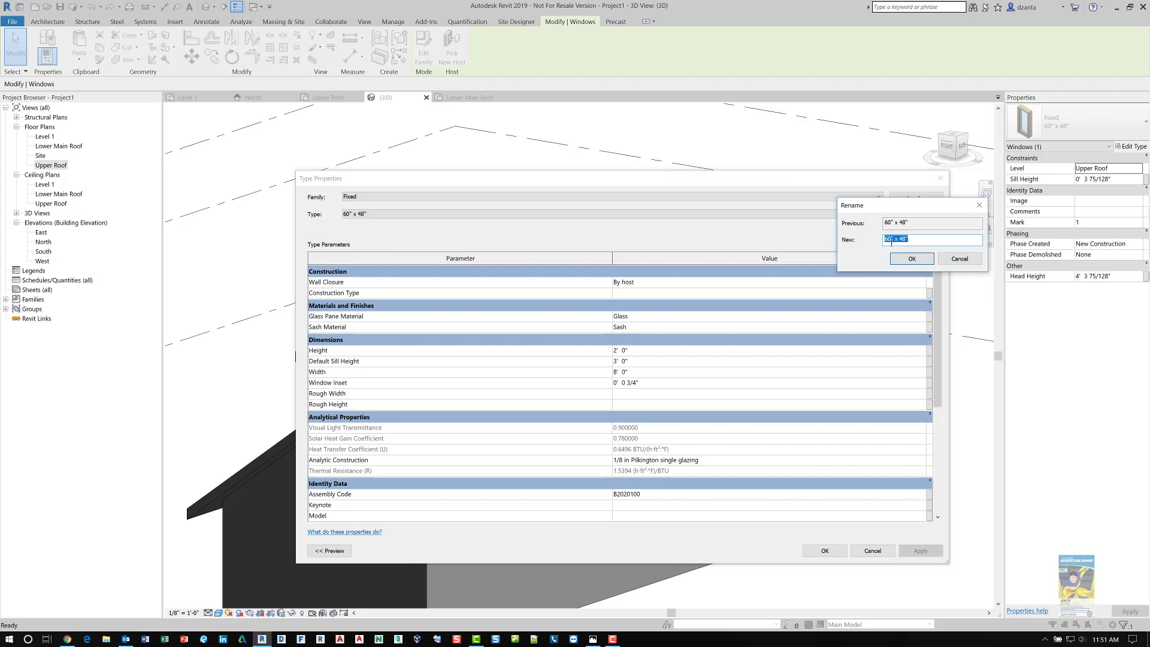
pyautogui.moveTo(892, 240); pyautogui.dragTo(878, 244)
pyautogui.write('96')
pyautogui.click(910, 259)
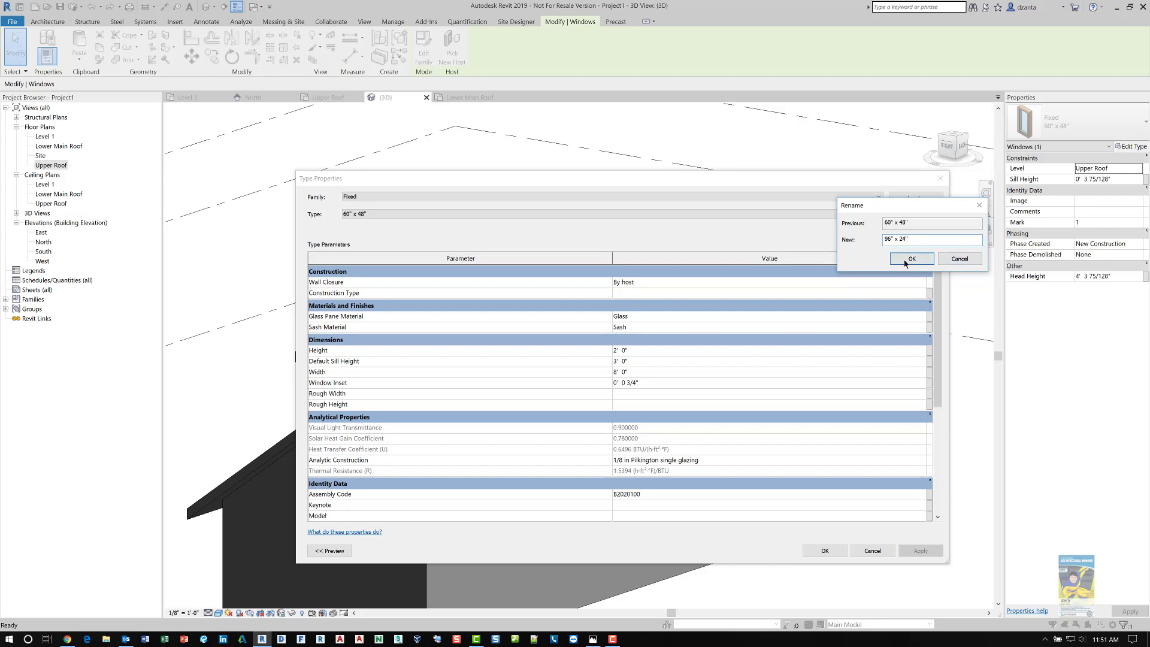
pyautogui.click(821, 550)
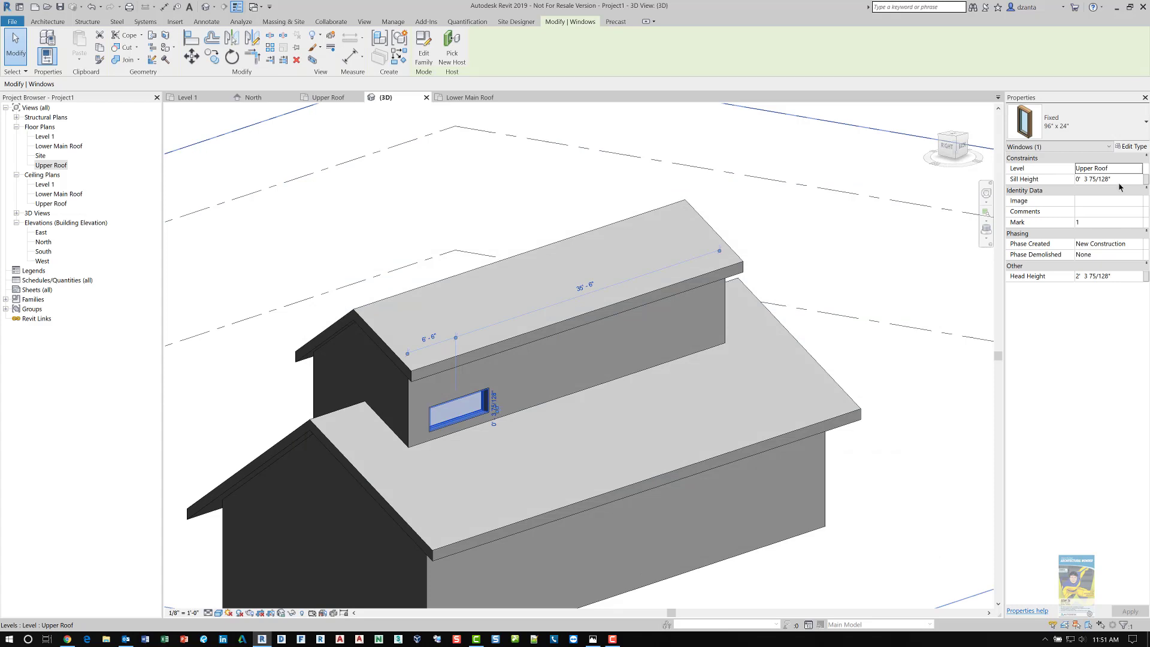
# - Set the window's Sill Height to 2' 0"
pyautogui.press('Tab')
pyautogui.write('1')
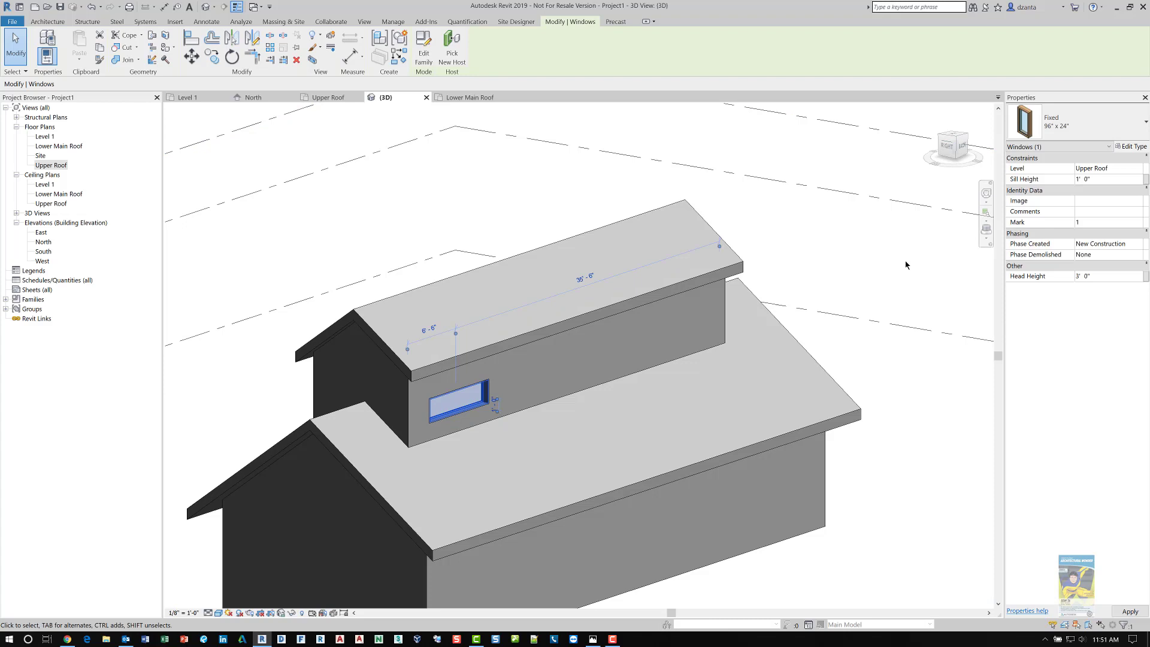
pyautogui.click(1107, 179)
pyautogui.write('2')
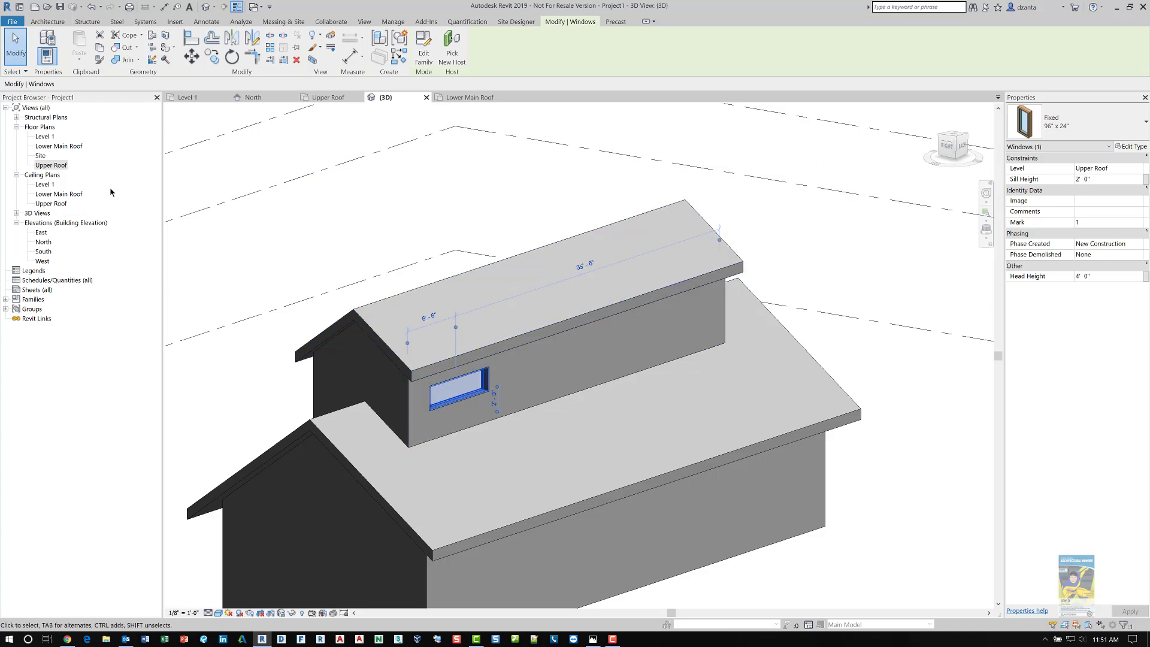
pyautogui.click(62, 171)
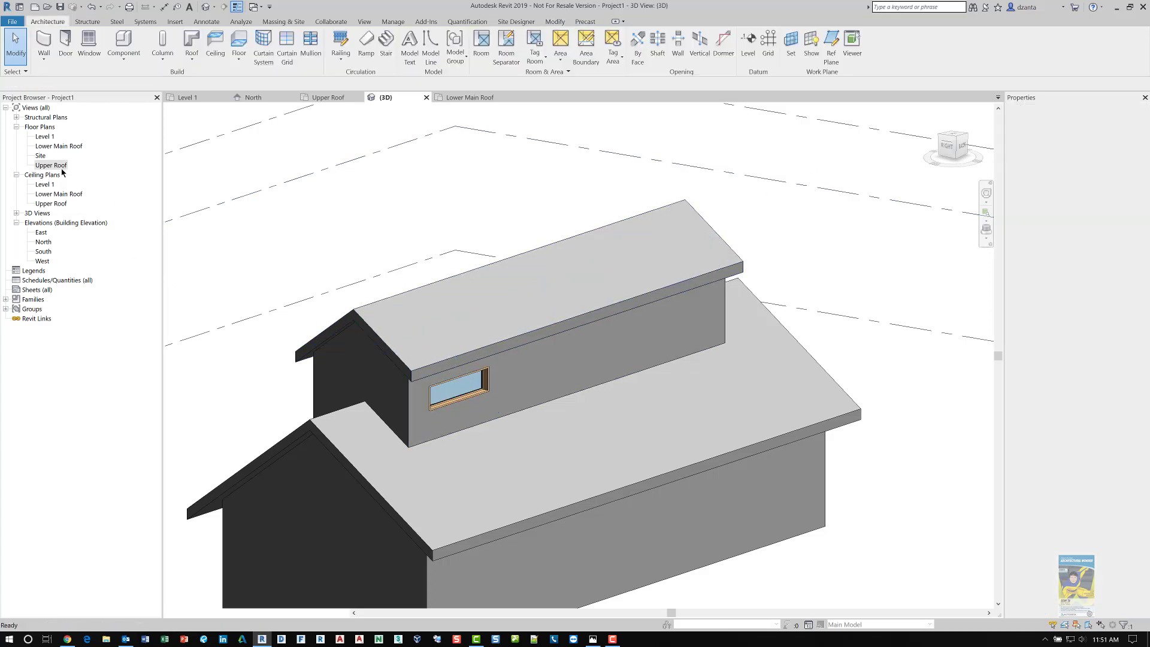
# - Open the Upper Roof floor plan
pyautogui.doubleClick(61, 166)
pyautogui.click(551, 244)
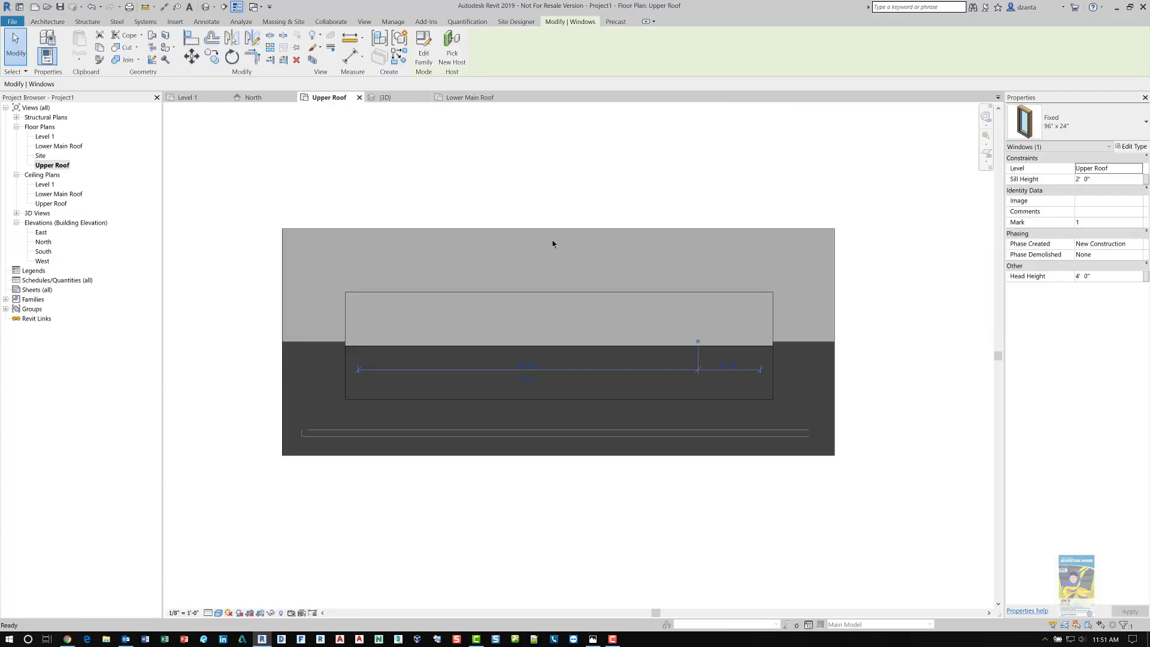
pyautogui.click(711, 538)
# - Override Roof category graphics in this view to 90 transparency
pyautogui.click(768, 299)
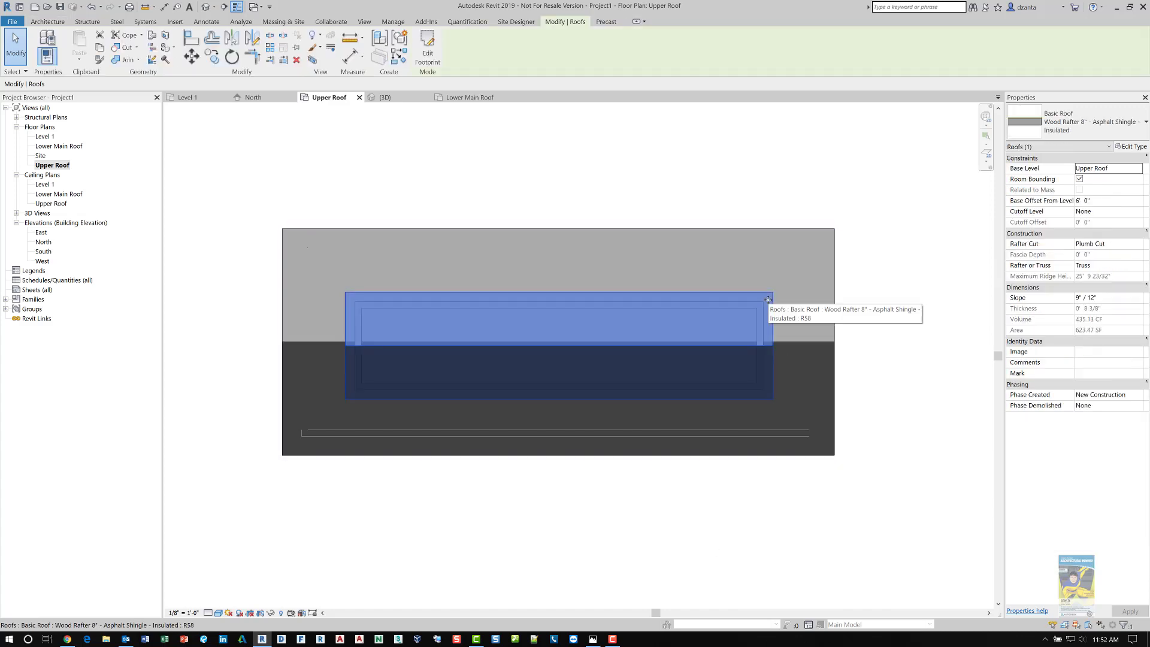
pyautogui.rightClick(768, 299)
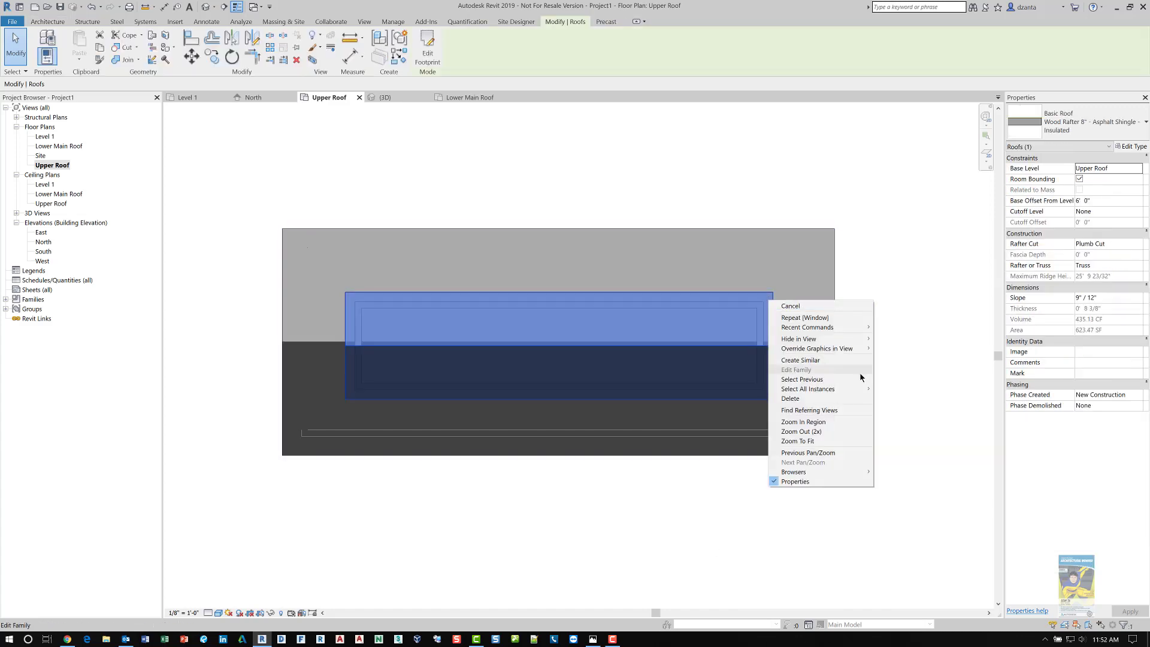
pyautogui.moveTo(858, 350)
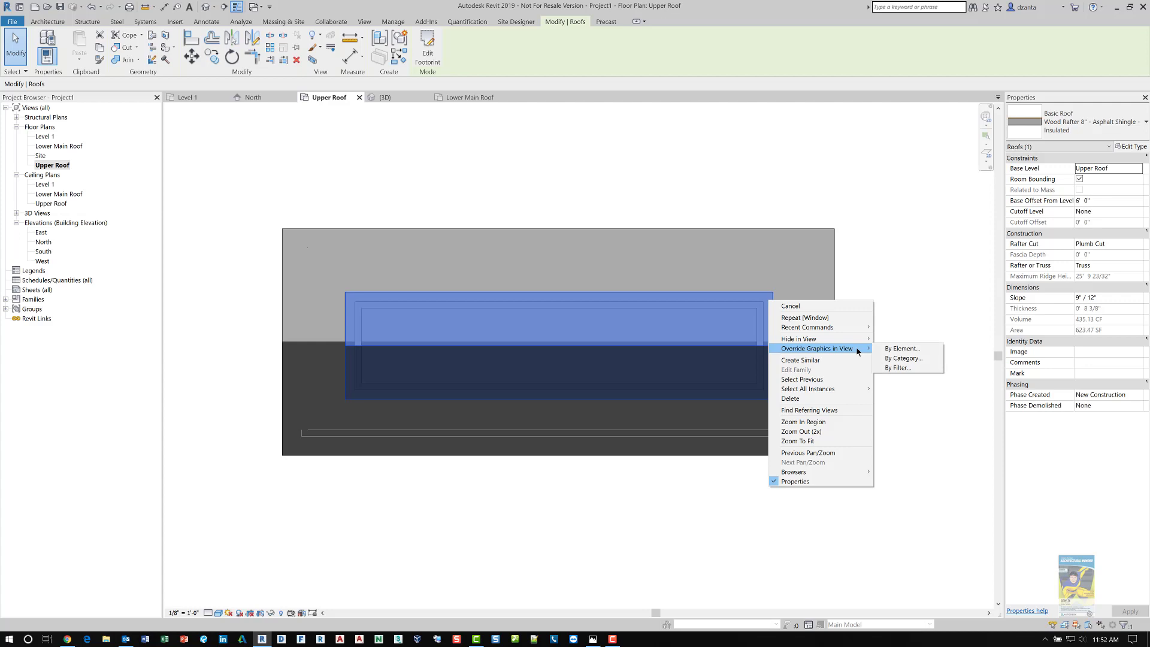
pyautogui.click(890, 358)
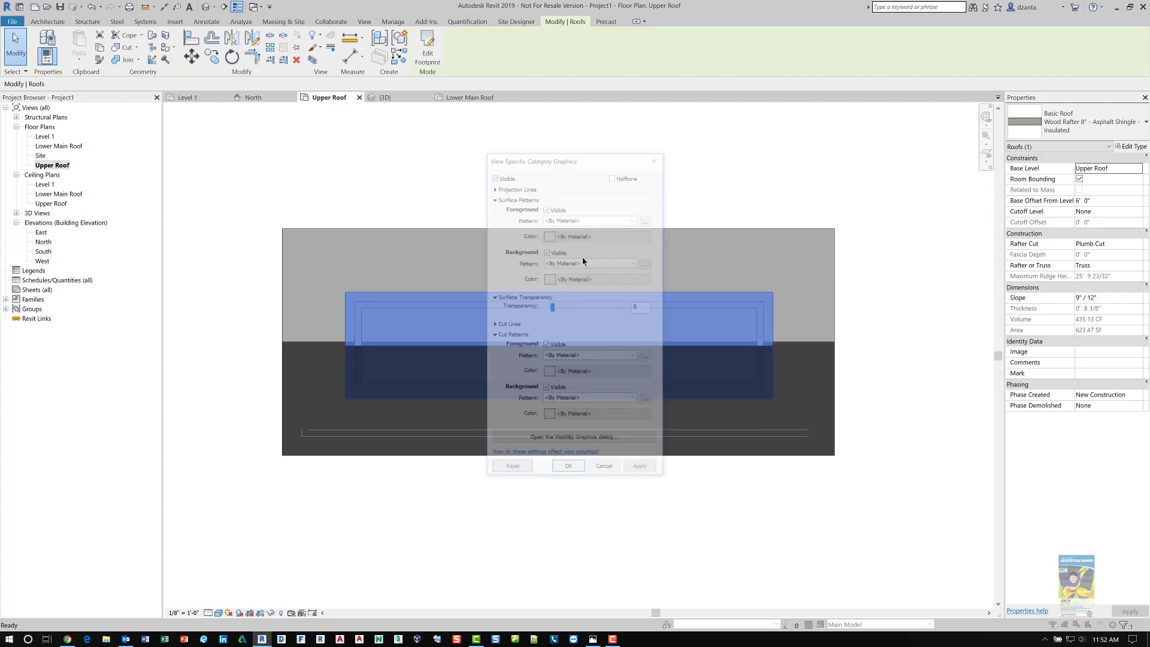
pyautogui.click(568, 470)
pyautogui.click(541, 536)
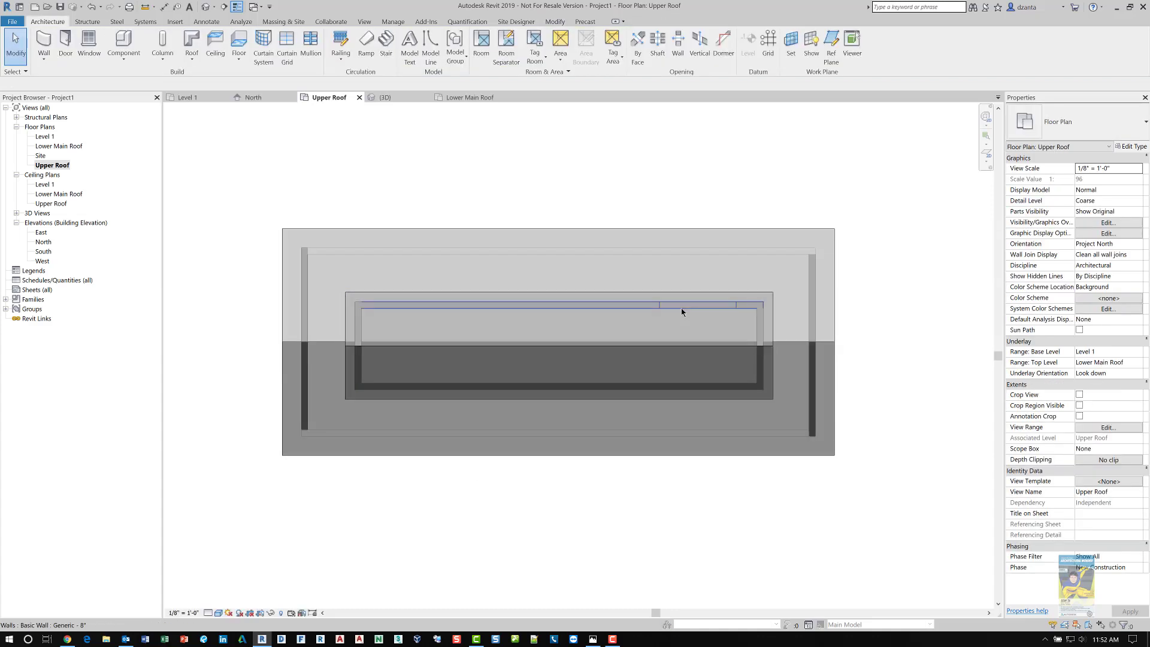
# - Select the clerestory window, start Mirror, then cancel it
pyautogui.press('Tab')
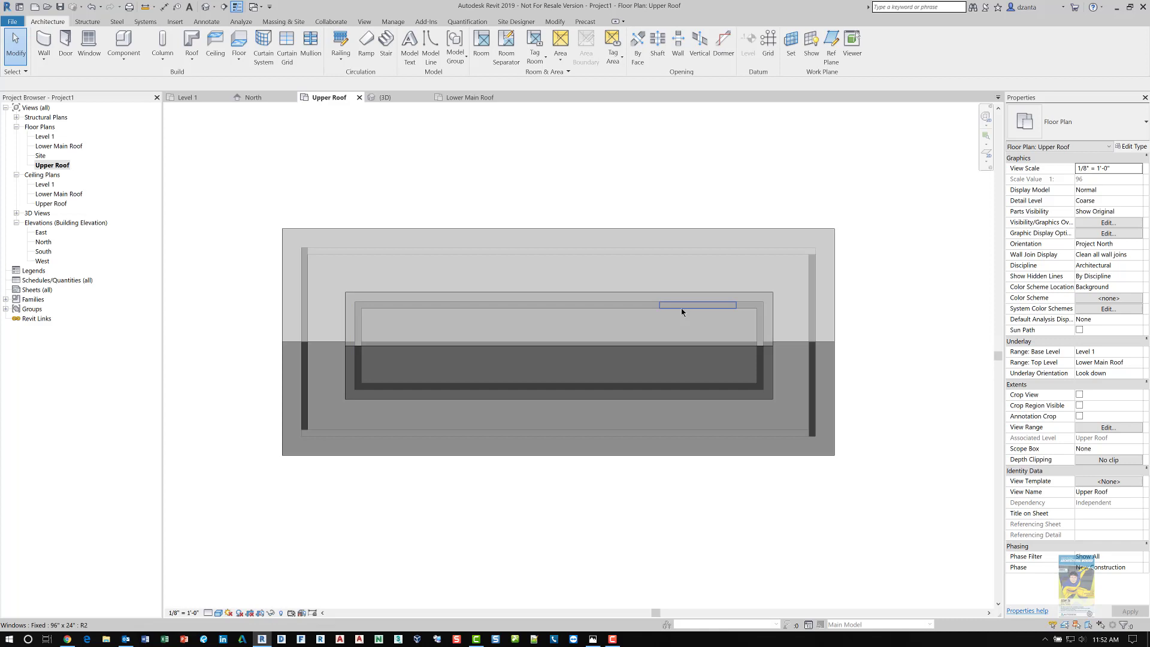
pyautogui.click(682, 310)
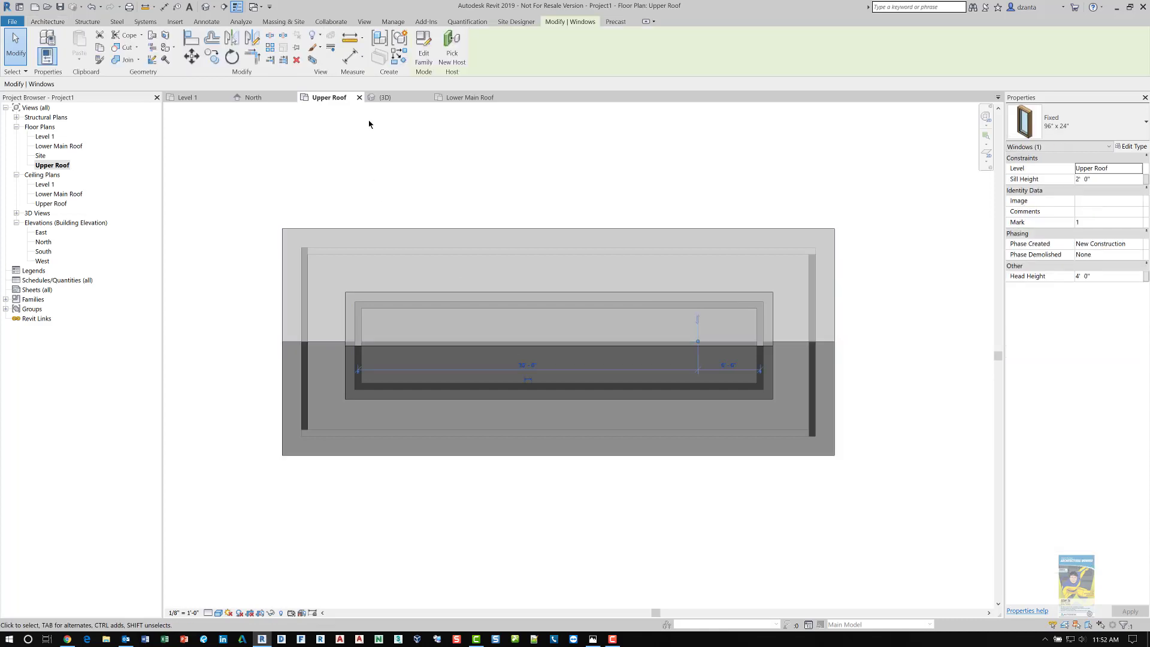
pyautogui.click(234, 41)
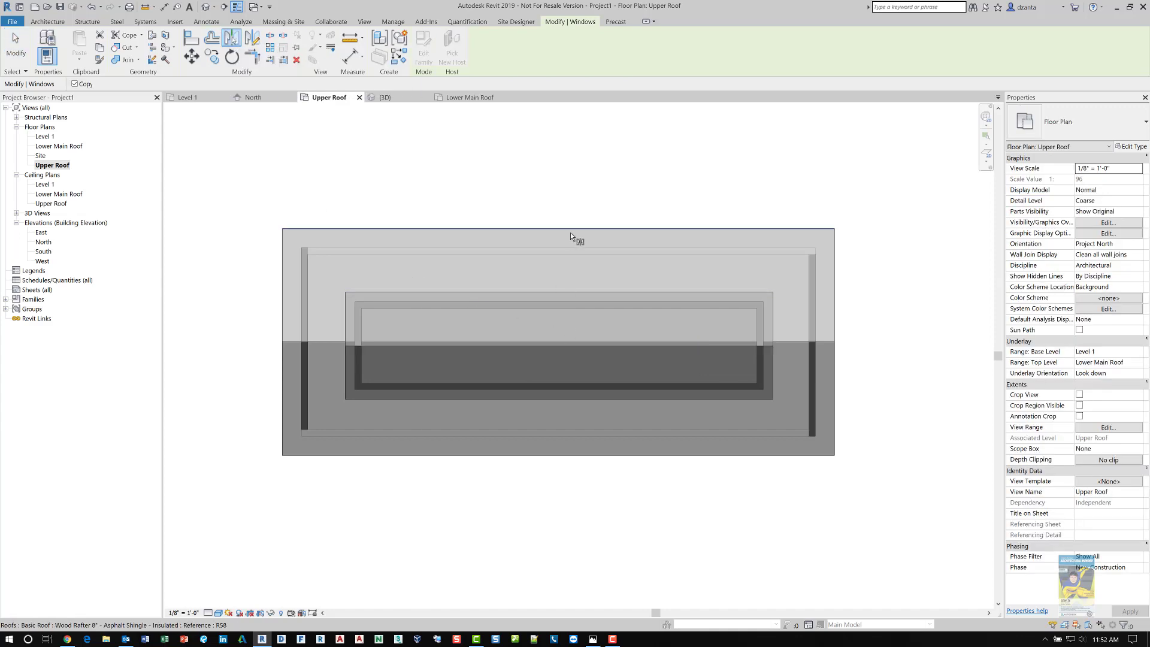
pyautogui.click(18, 58)
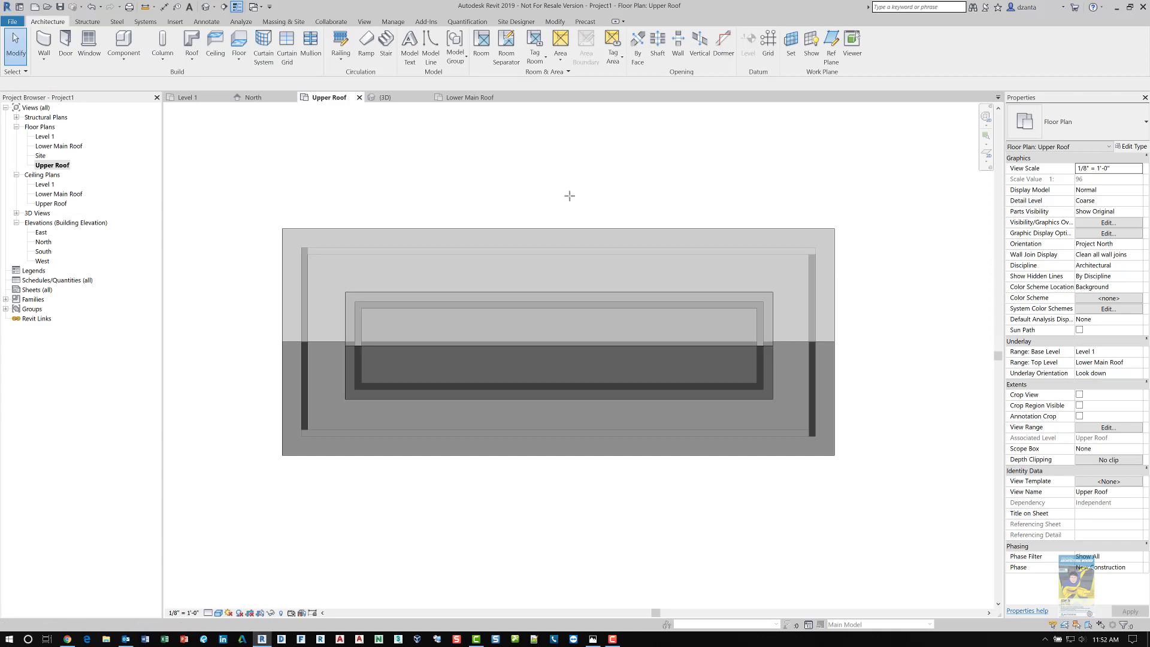
# - Draw a vertical reference plane (RP) from the roof's midpoint down past the building
pyautogui.press('r')
pyautogui.press('p')
pyautogui.click(555, 229)
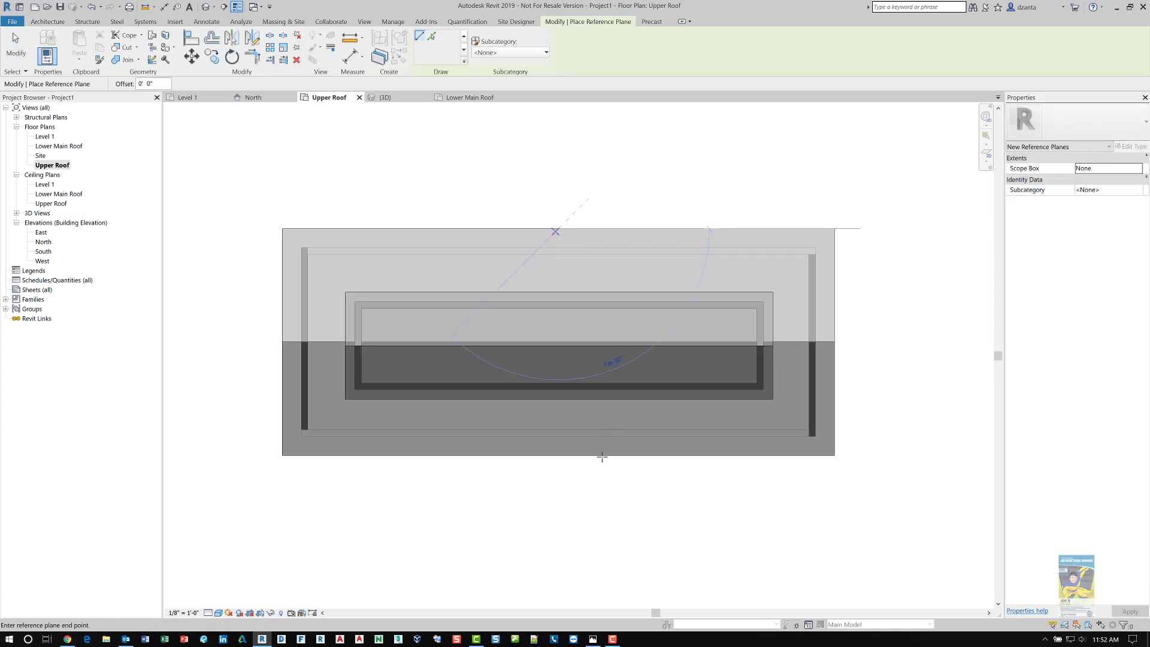
pyautogui.click(558, 523)
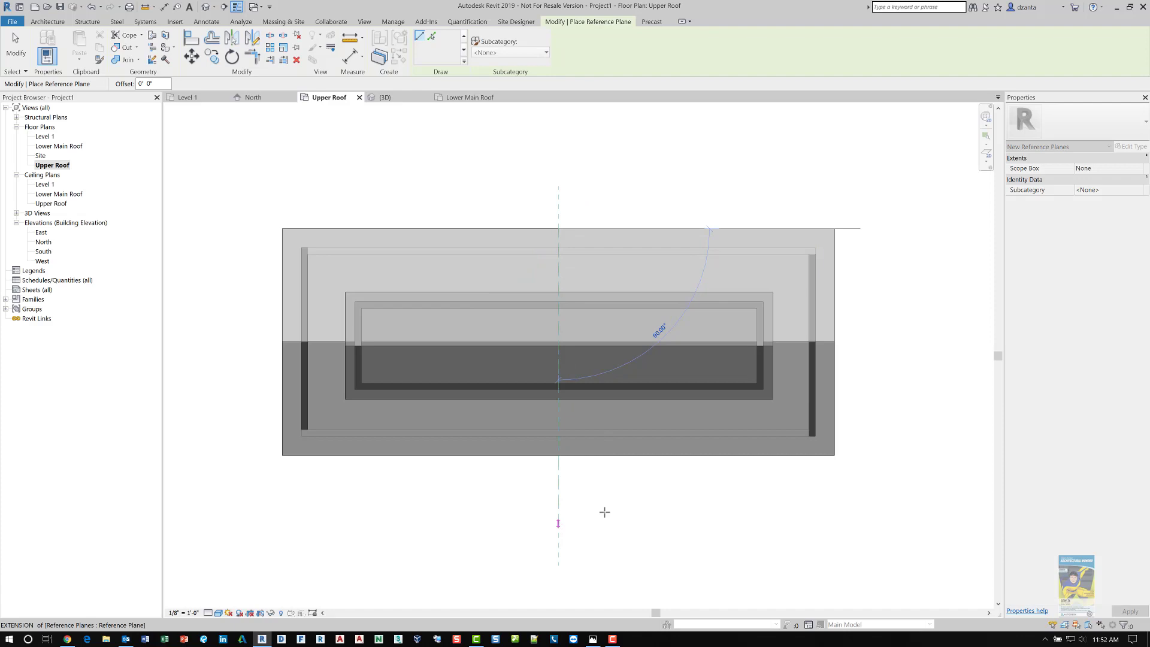
pyautogui.press('Escape')
pyautogui.press('Escape')
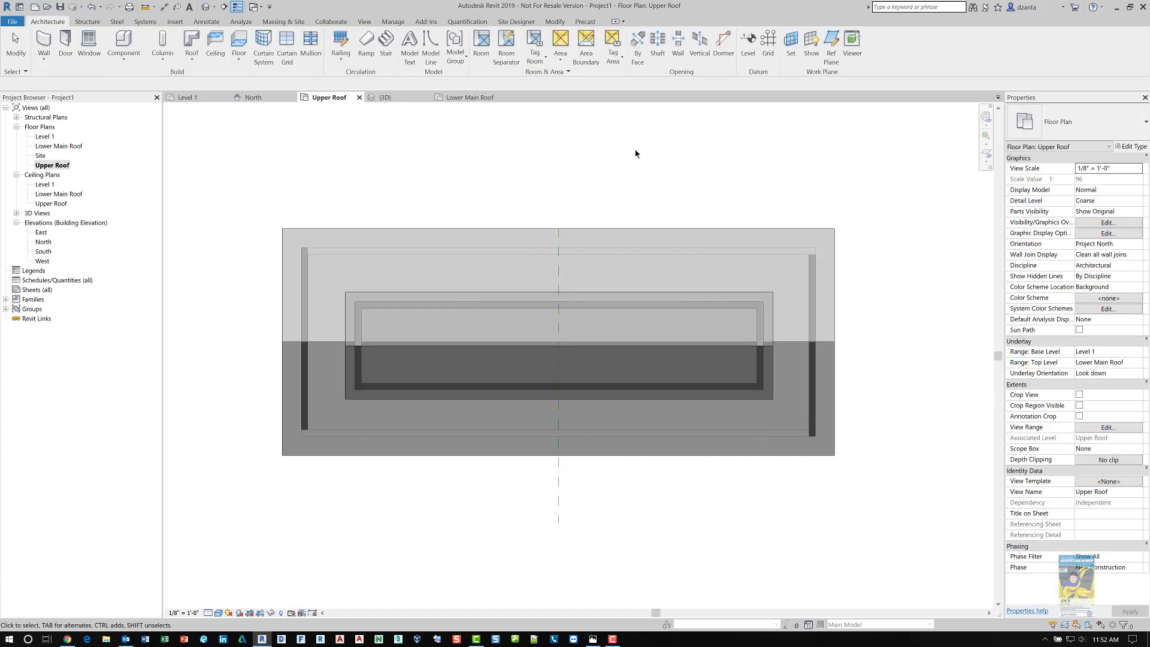
# - Mirror the box-selected clerestory window across the reference plane
pyautogui.moveTo(635, 150); pyautogui.dragTo(753, 318)
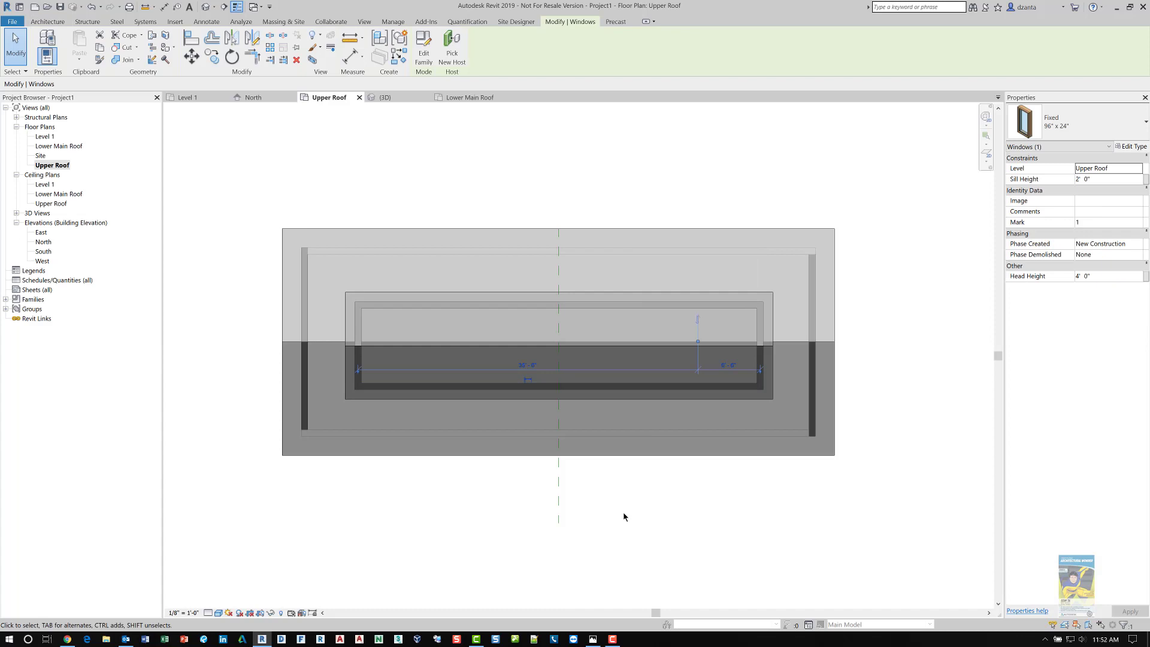
pyautogui.press('m')
pyautogui.press('m')
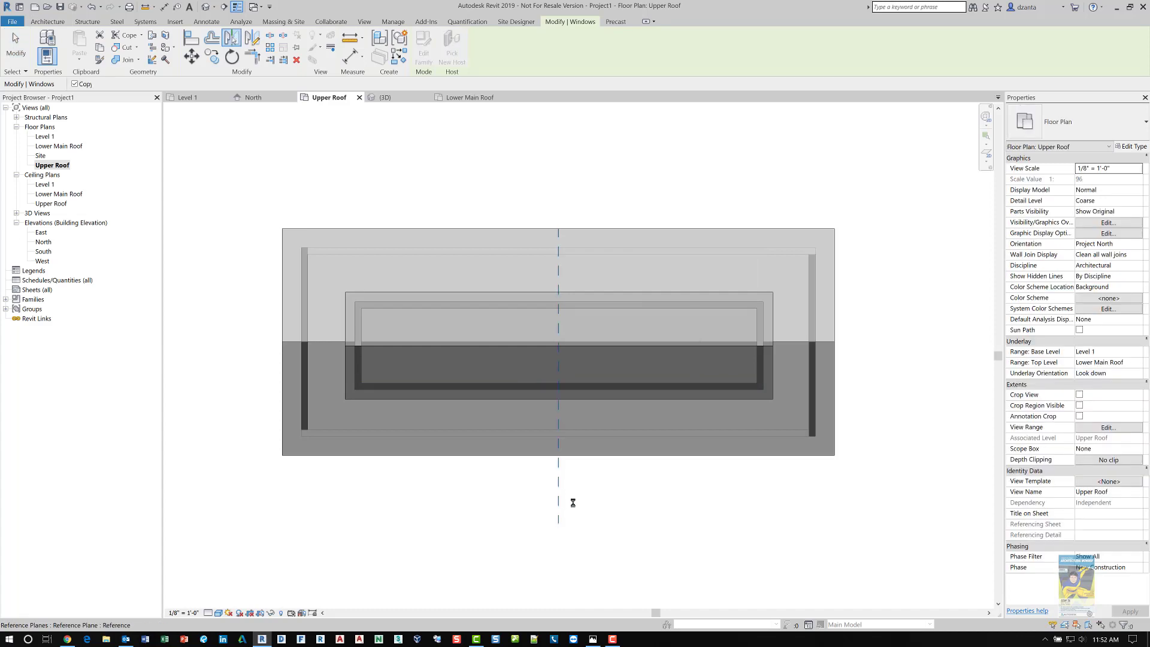
pyautogui.click(617, 472)
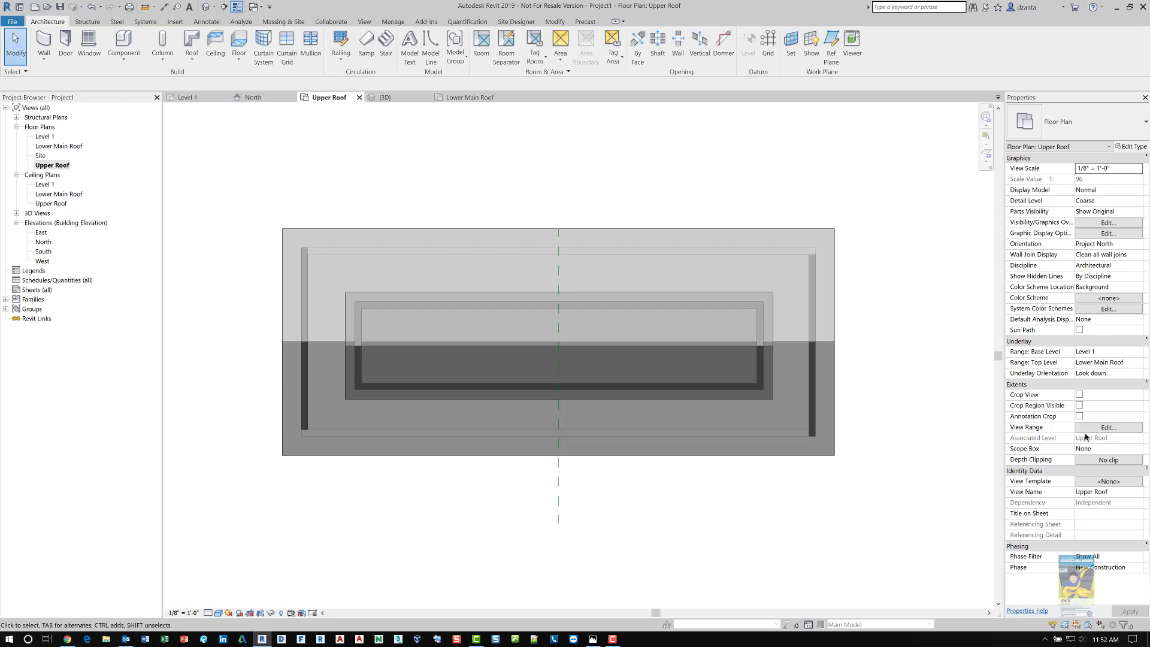
# - Change the Upper Roof plan's view range cut plane offset from 50' 0" to 4' 0", then zoom in
pyautogui.click(1106, 427)
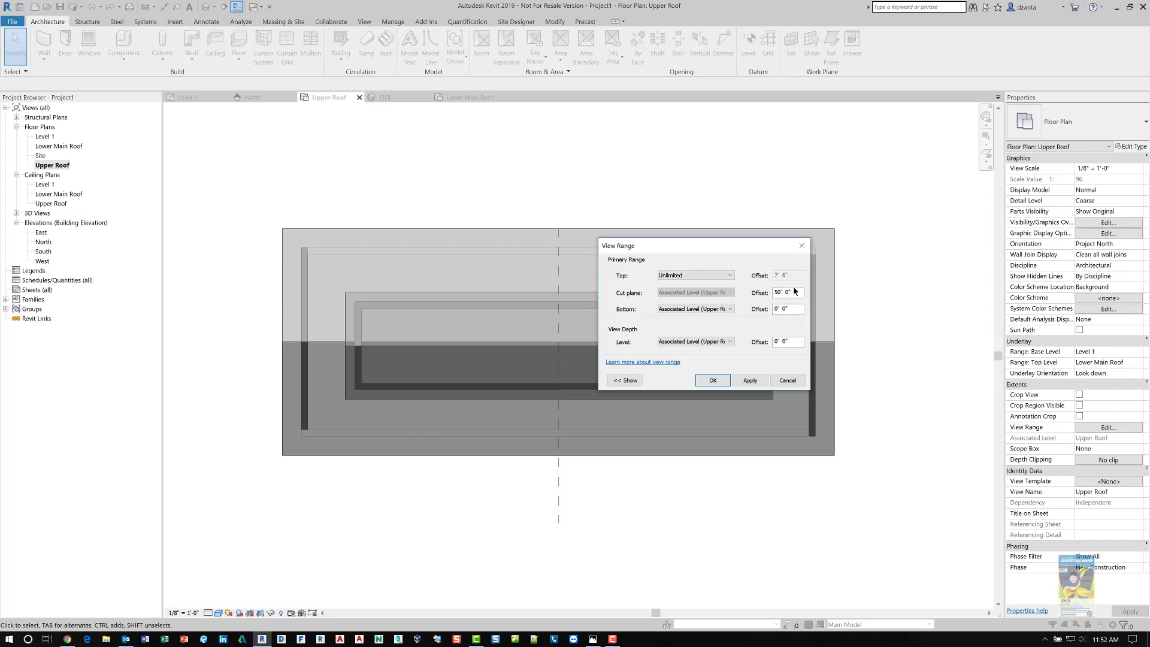
pyautogui.doubleClick(795, 291)
pyautogui.write('4')
pyautogui.click(764, 382)
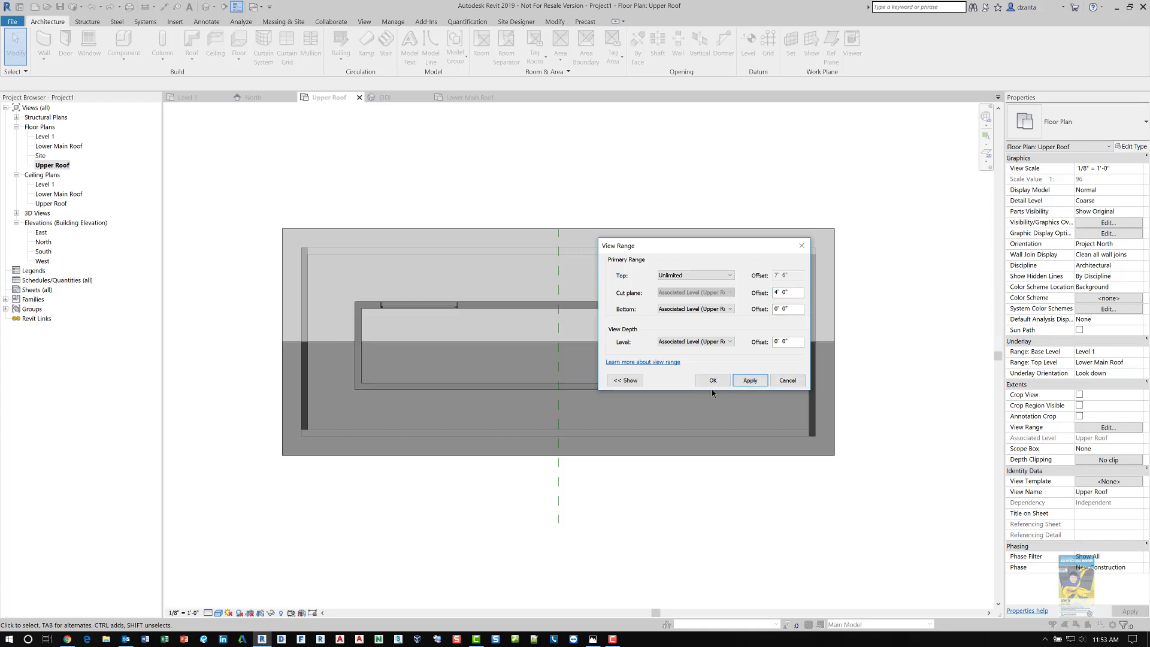
pyautogui.click(713, 383)
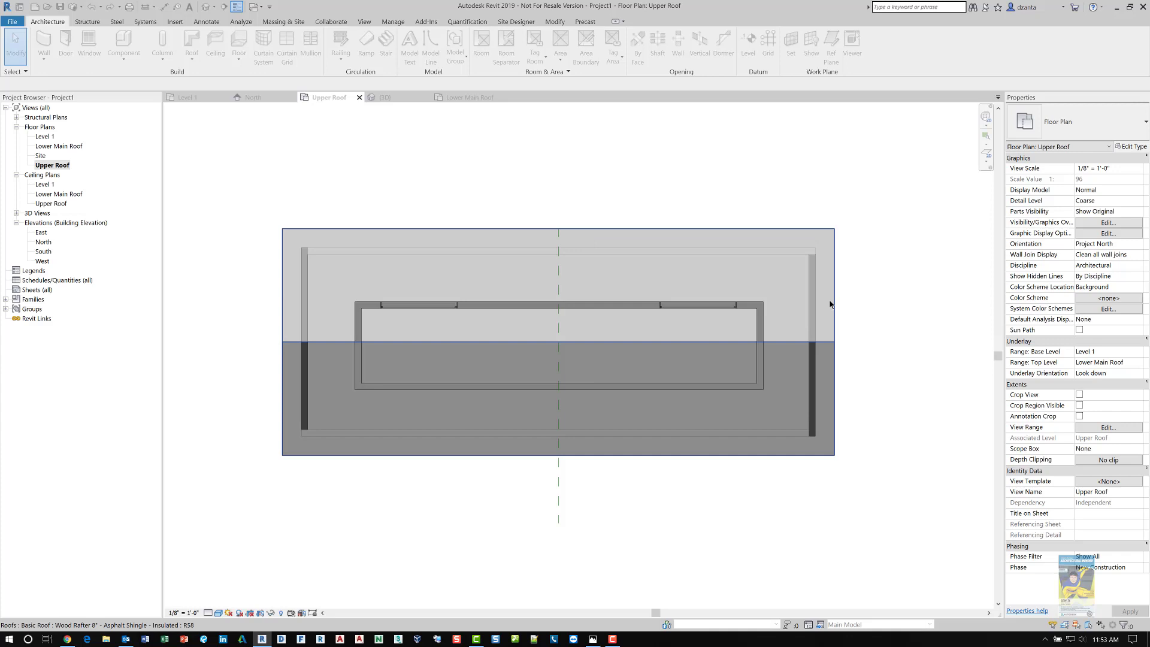
pyautogui.scroll(3, 524, 290)
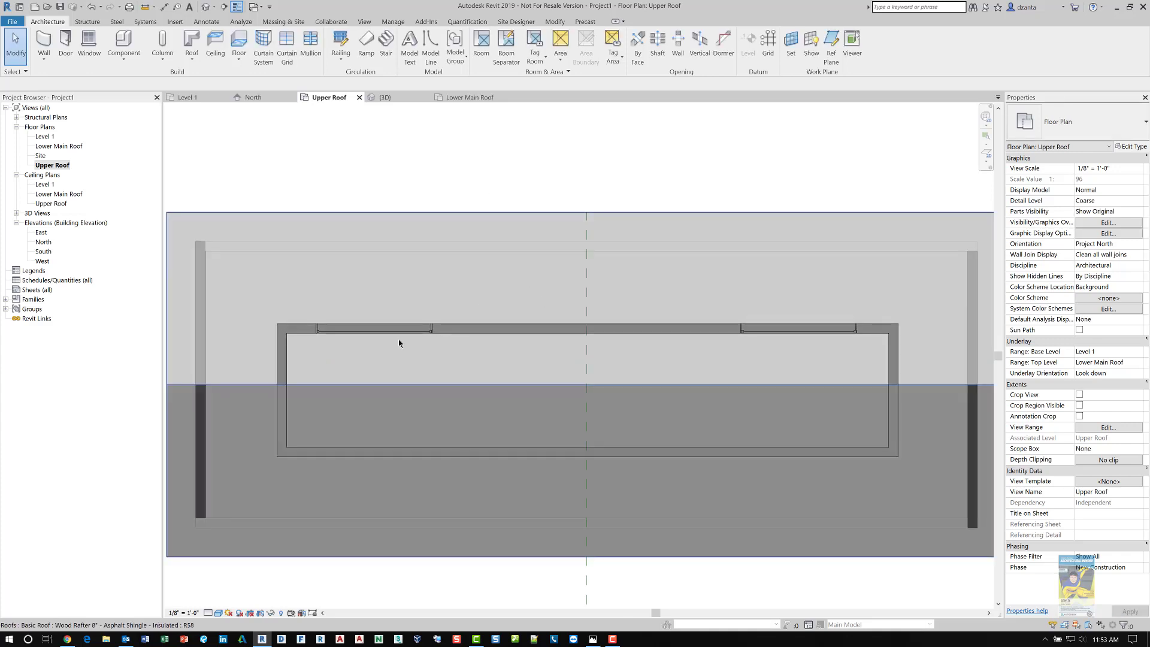
# - Flip the right clerestory window so it faces outward
pyautogui.click(398, 336)
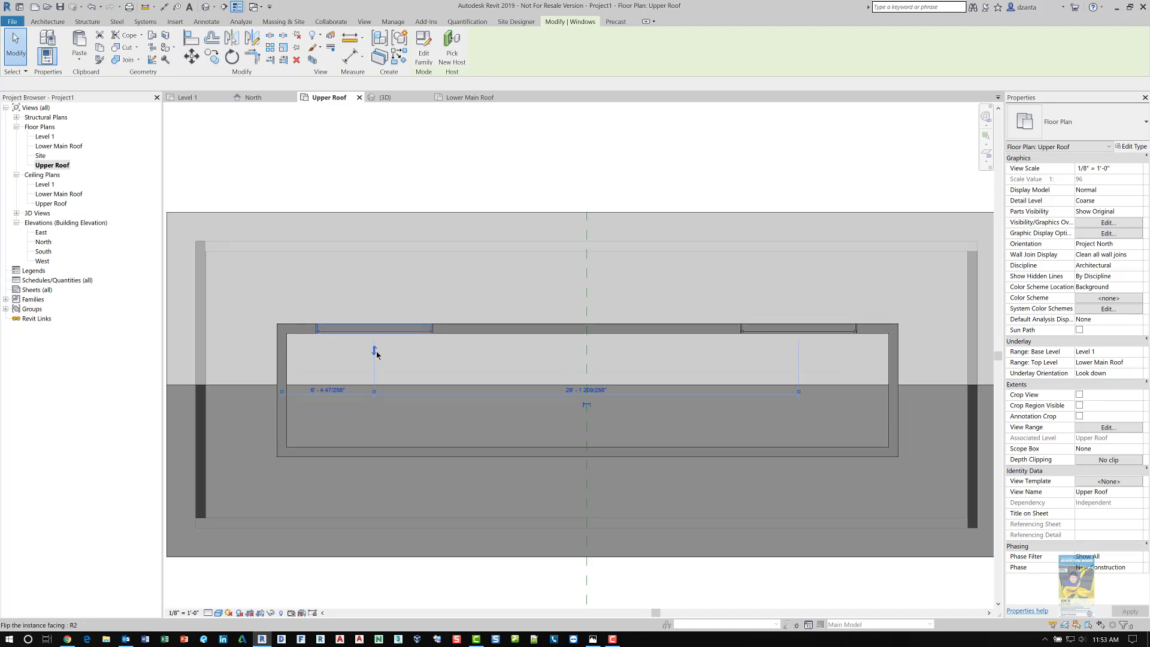
pyautogui.click(797, 330)
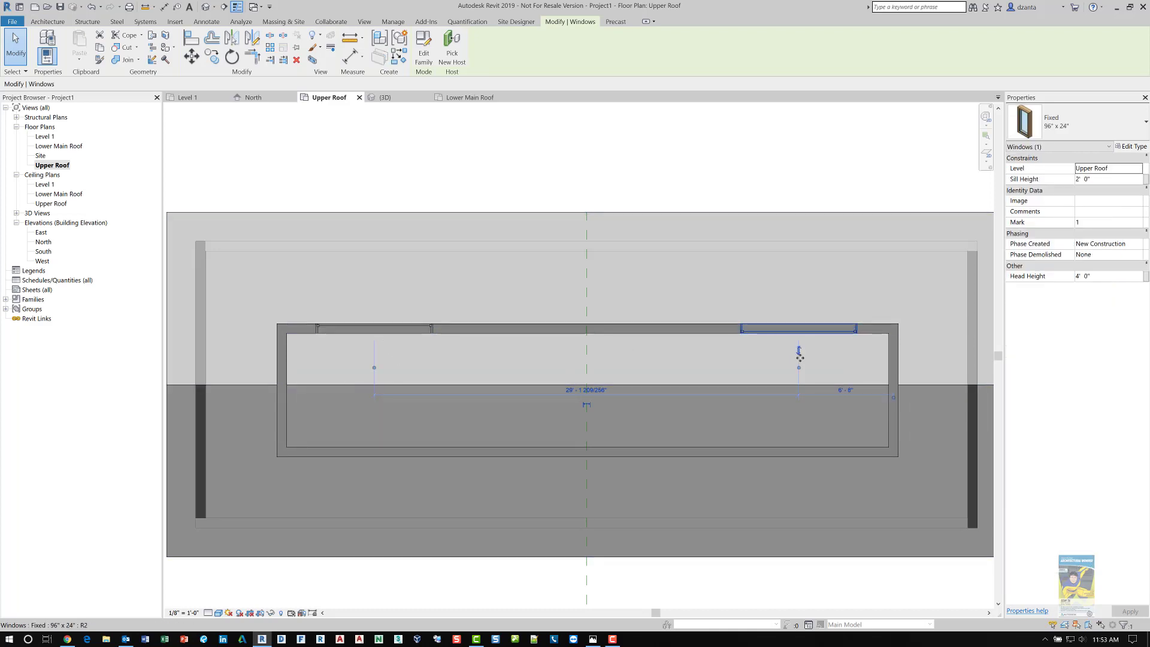
pyautogui.click(799, 353)
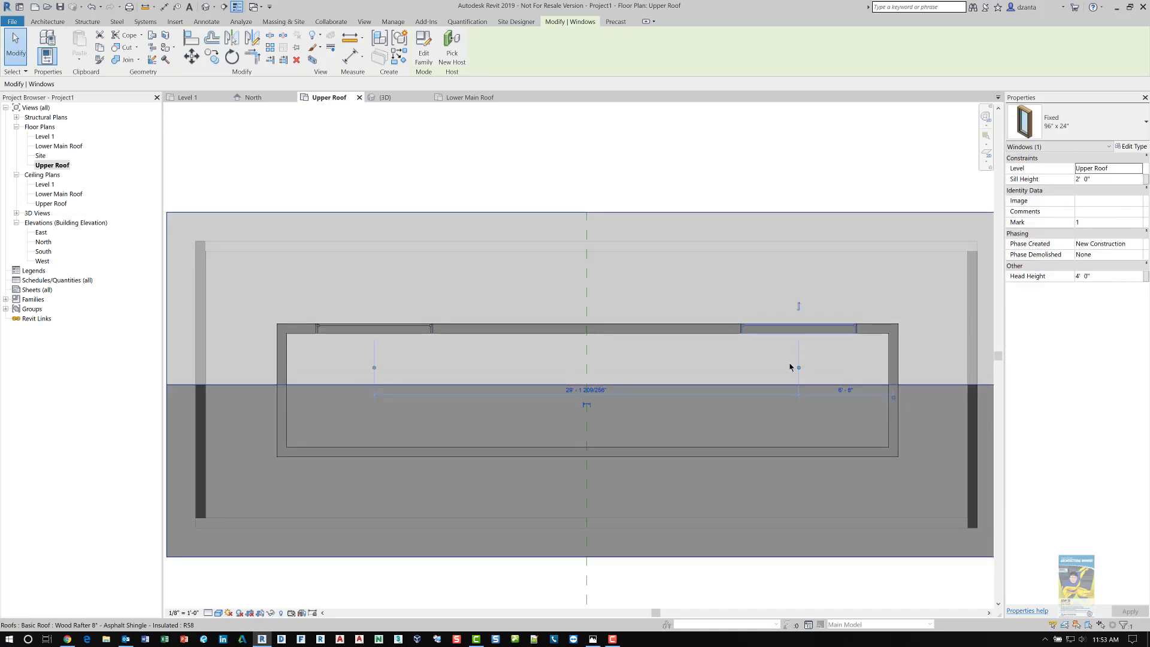
pyautogui.press('Escape')
# - Copy the right window to the wall's centre as a third window, then select all three windows
pyautogui.click(775, 330)
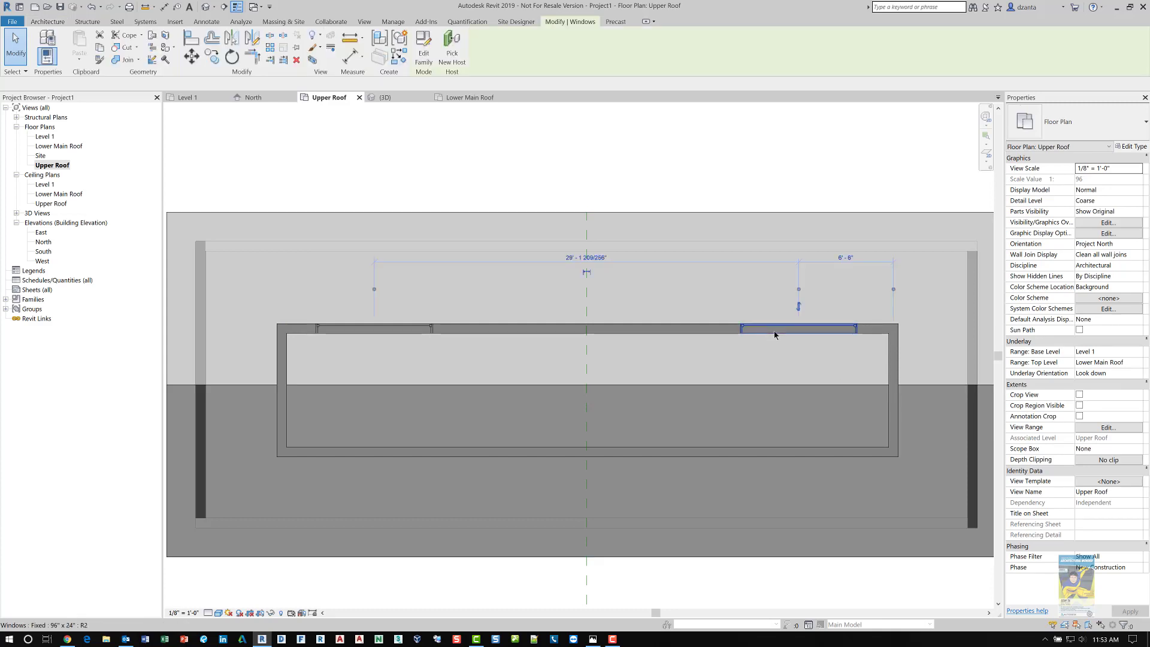
pyautogui.press('c')
pyautogui.press('o')
pyautogui.click(801, 323)
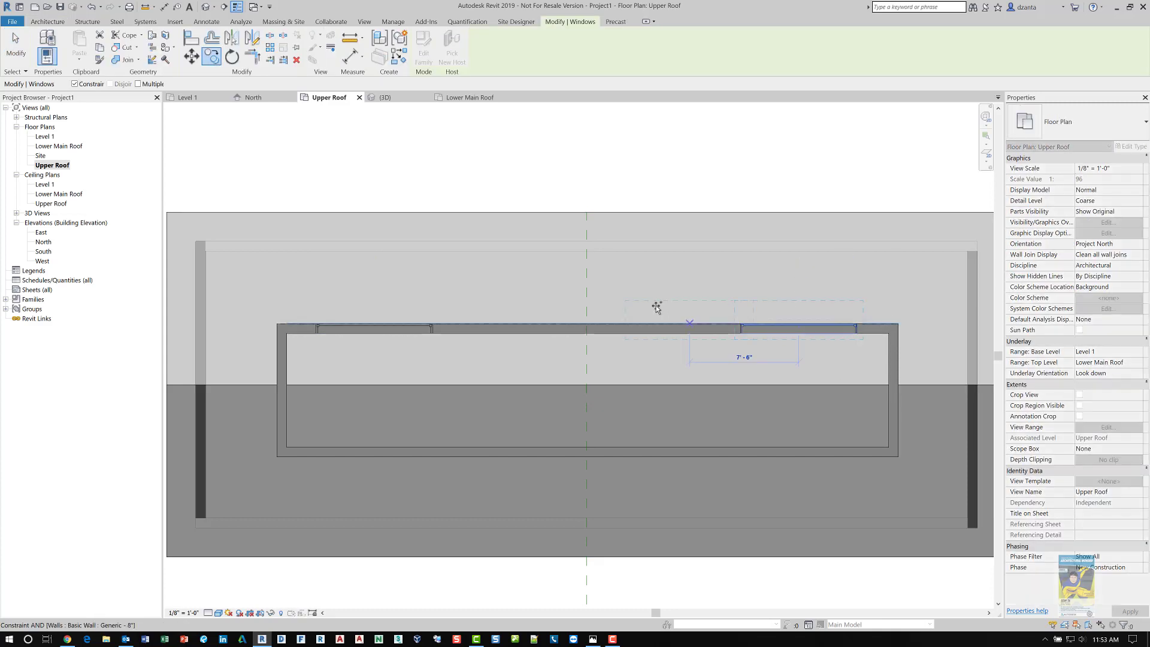
pyautogui.click(588, 317)
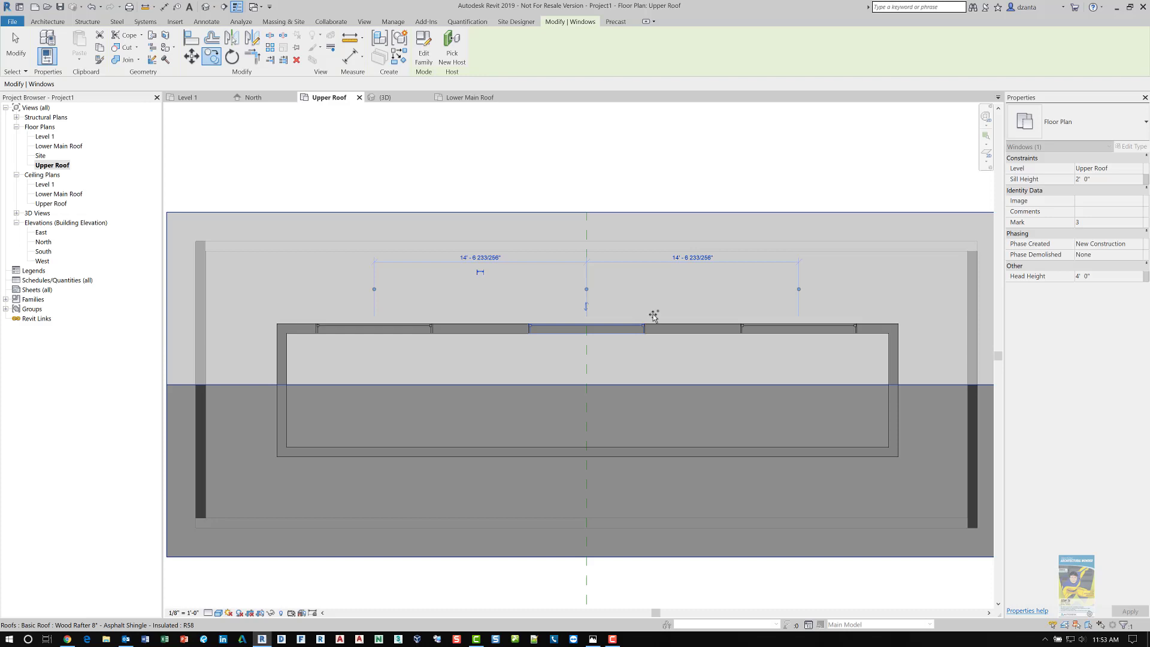
pyautogui.press('Escape')
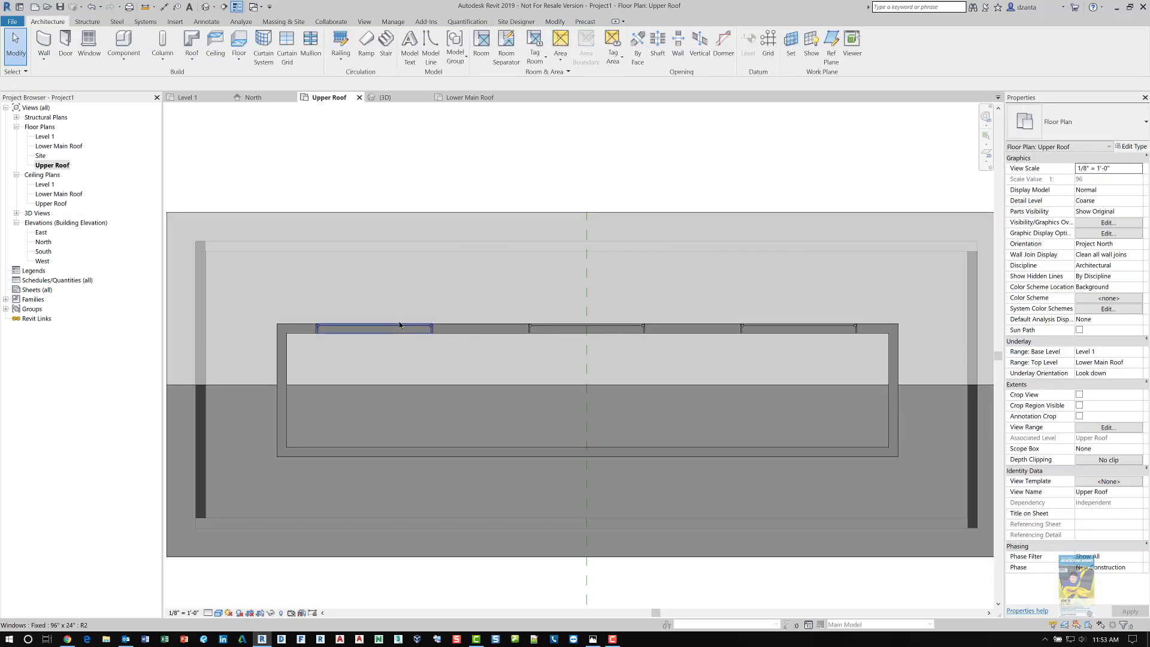
pyautogui.click(400, 325)
pyautogui.press('s')
pyautogui.press('a')
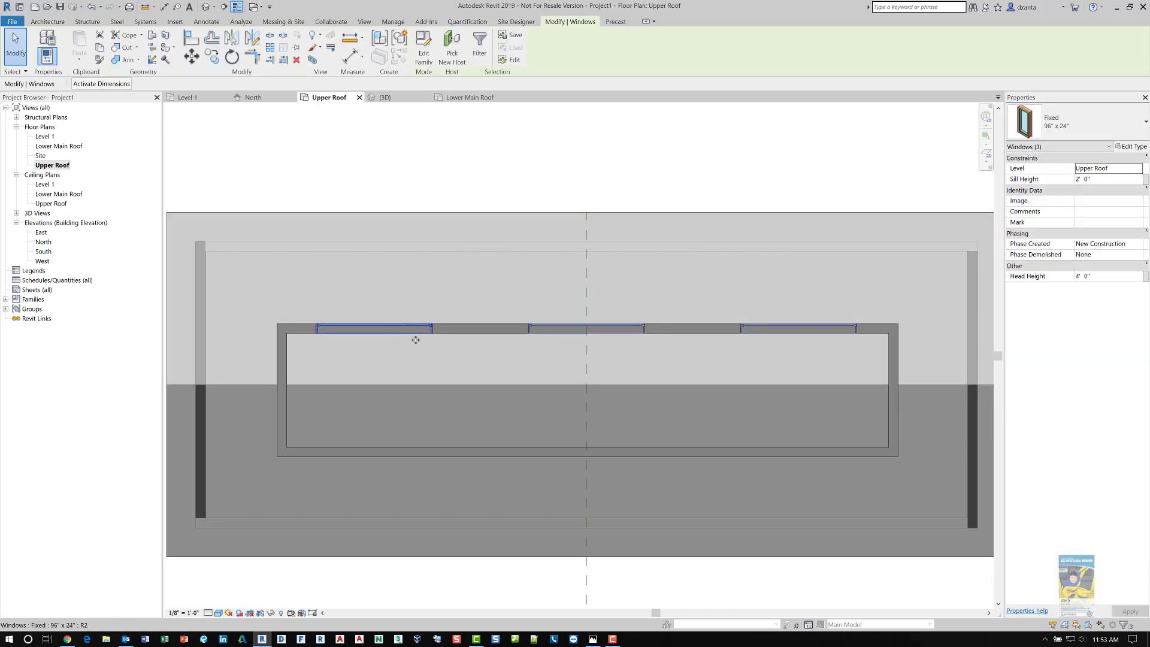
# - Try mirroring the windows across the roof edge with Mirror - Pick Axis
pyautogui.click(232, 37)
pyautogui.click(340, 382)
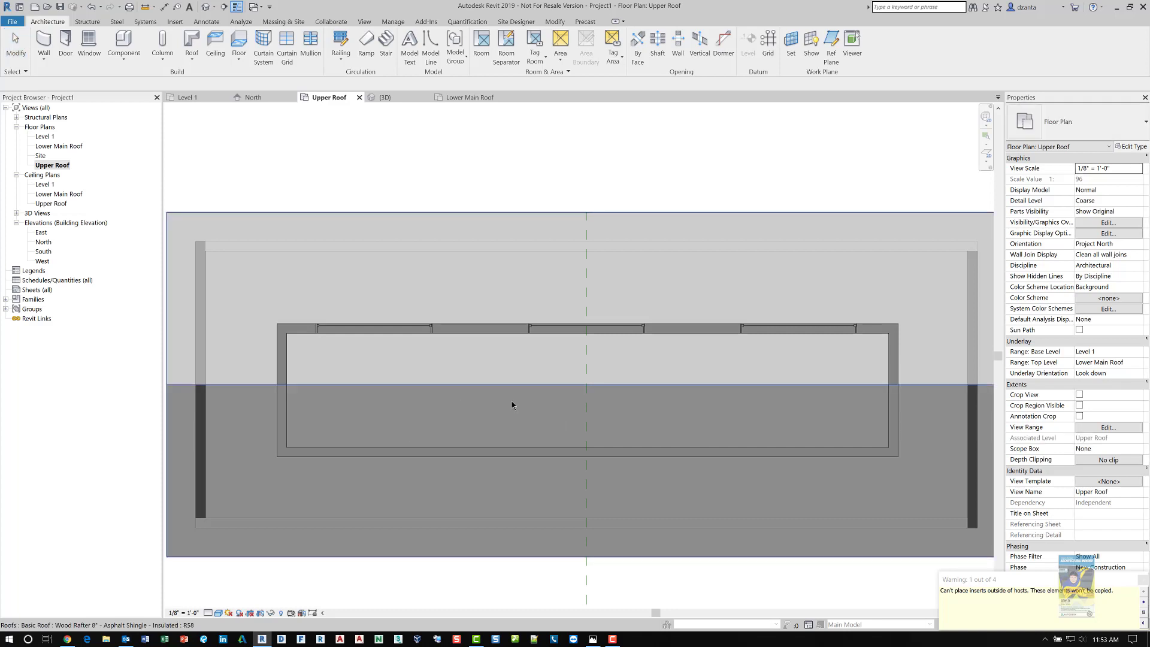
pyautogui.scroll(-1, 520, 409)
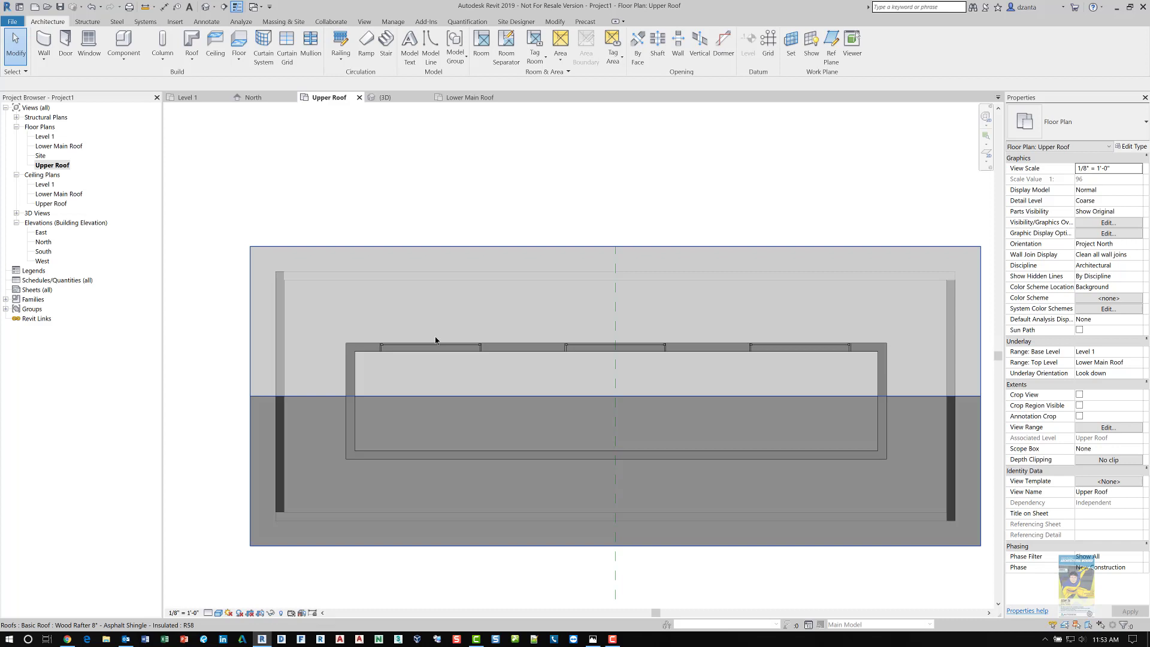
pyautogui.press('Tab')
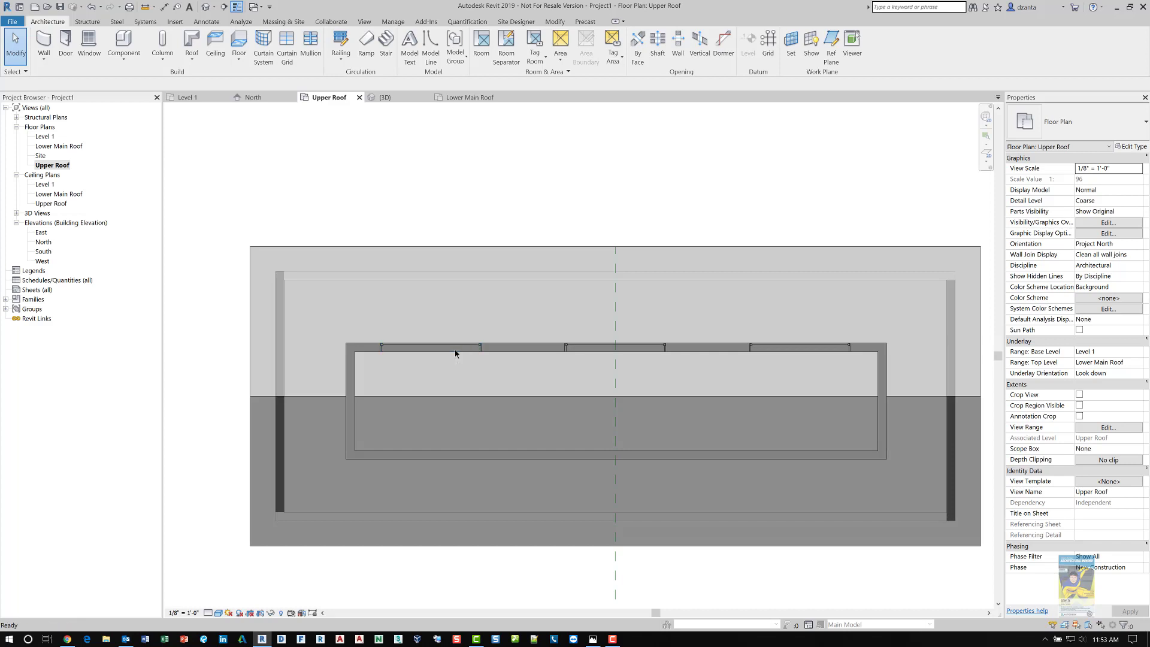
pyautogui.scroll(1, 455, 353)
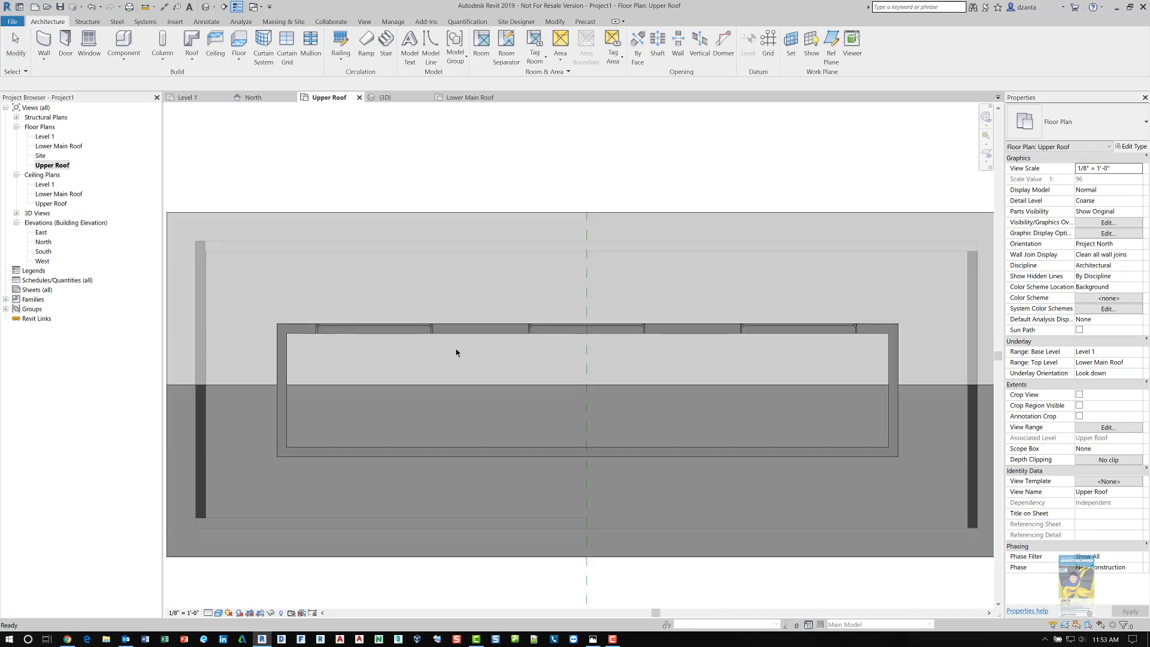
# - Mirror all three windows about a horizontal axis drawn from the left wall's midpoint
pyautogui.click(421, 334)
pyautogui.press('s')
pyautogui.press('a')
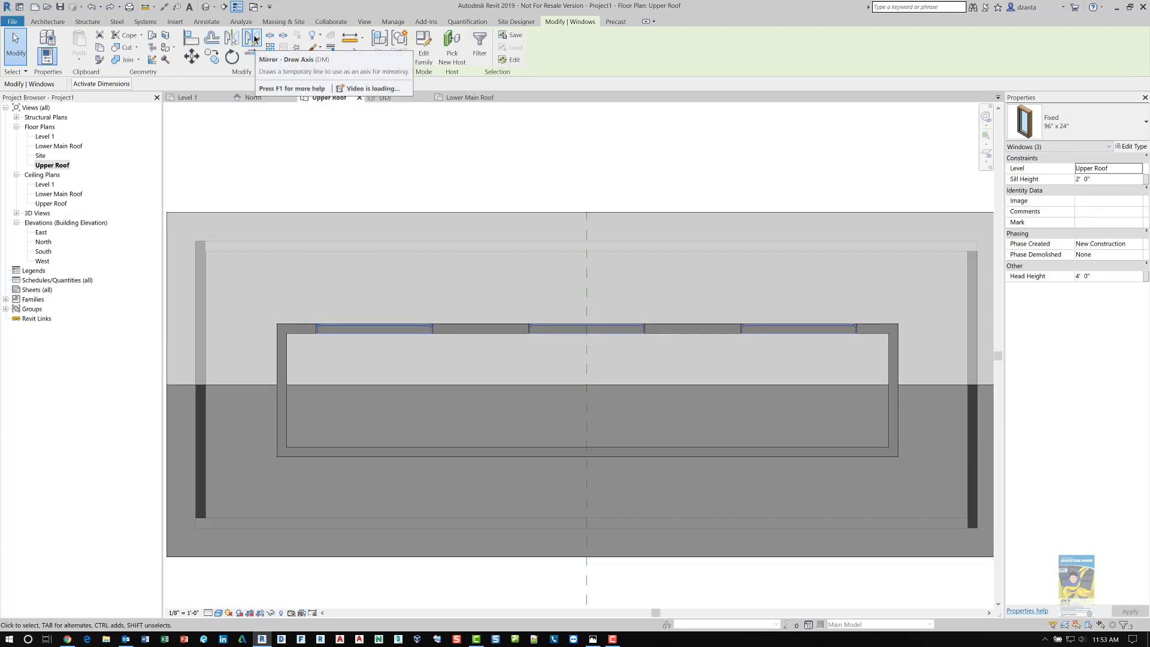
pyautogui.click(252, 39)
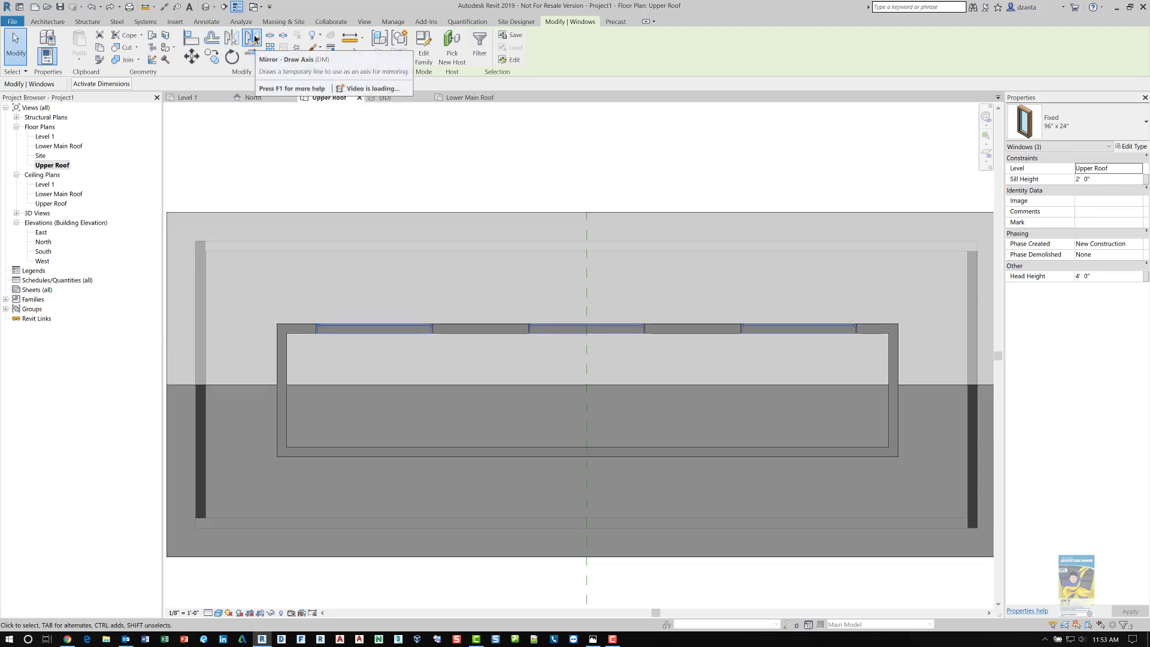
pyautogui.click(282, 391)
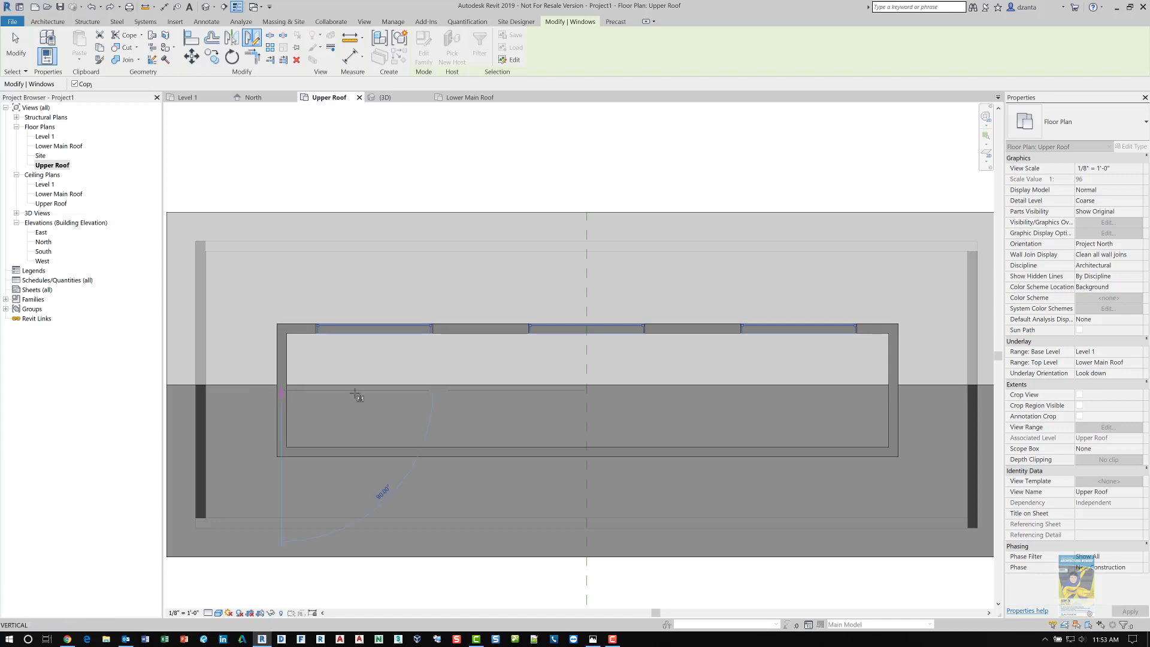
pyautogui.click(407, 391)
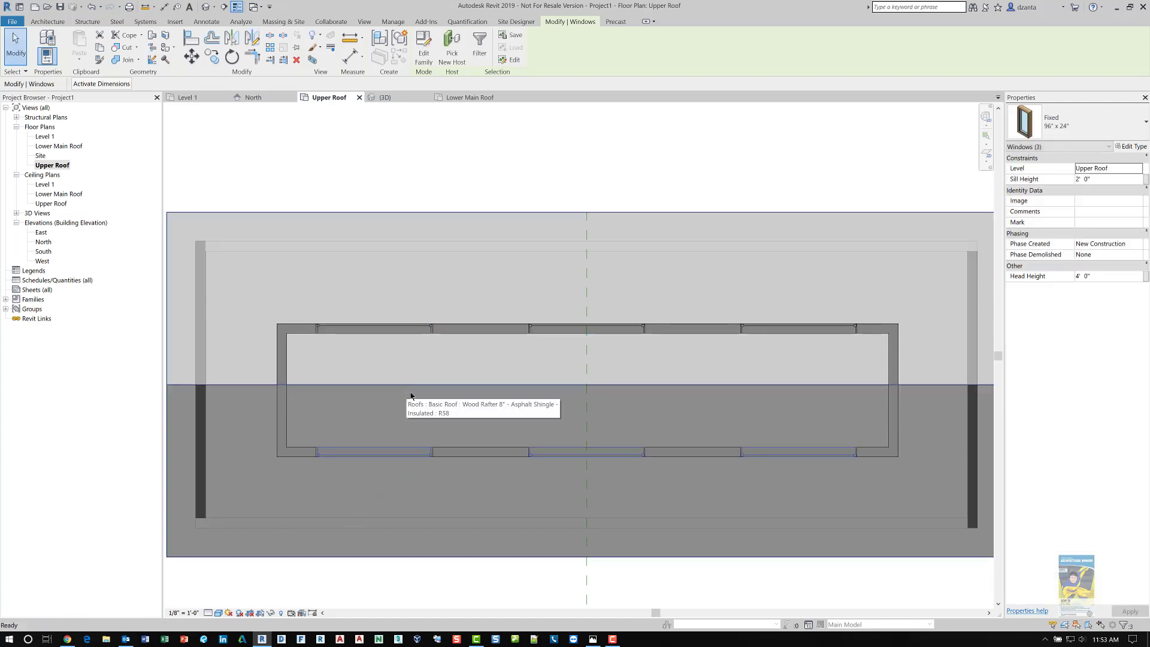
pyautogui.press('Escape')
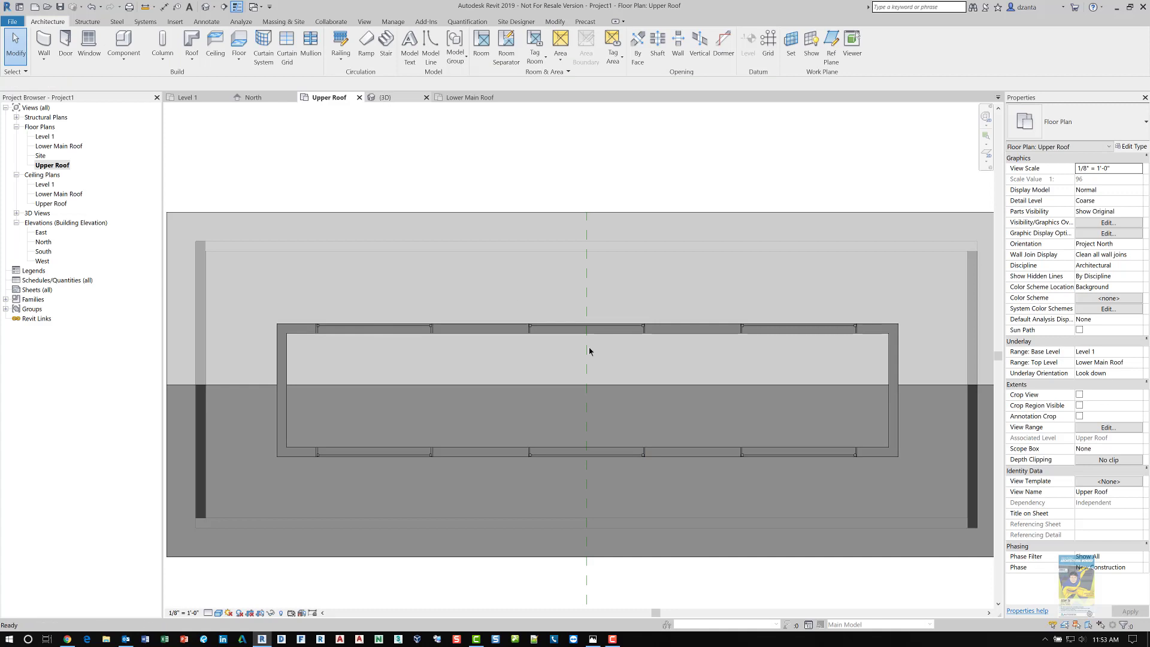
pyautogui.hotkey('ctrl', 'Tab')
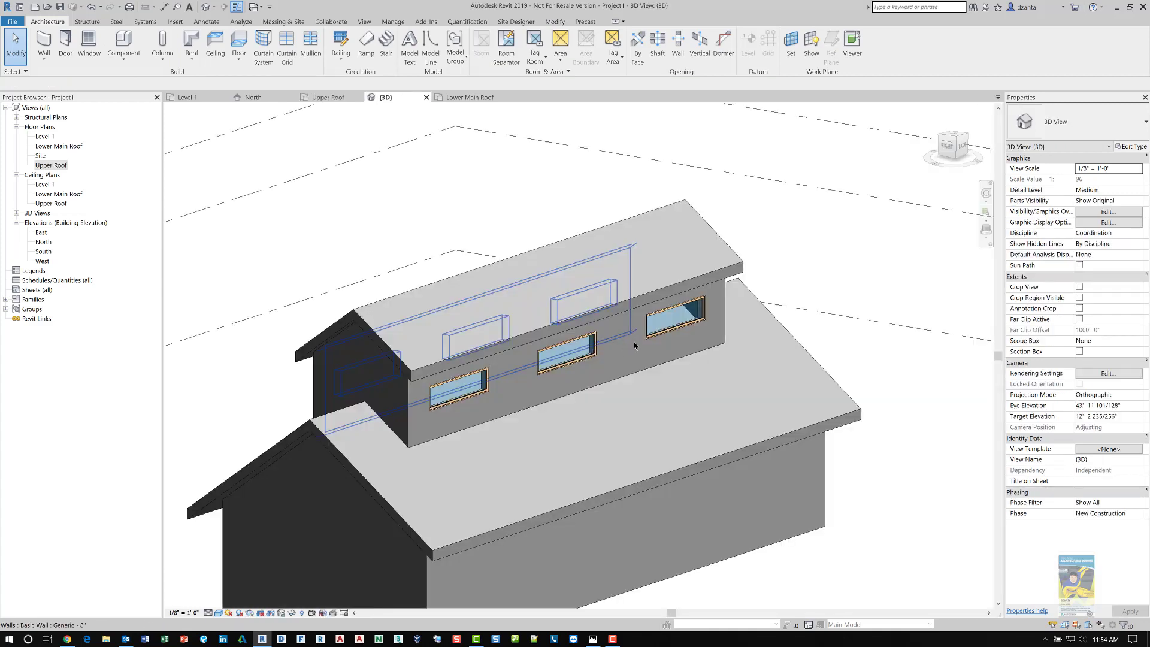
pyautogui.keyDown('shift'); pyautogui.moveTo(838, 464); pyautogui.dragTo(825, 361, button='middle'); pyautogui.keyUp('shift')
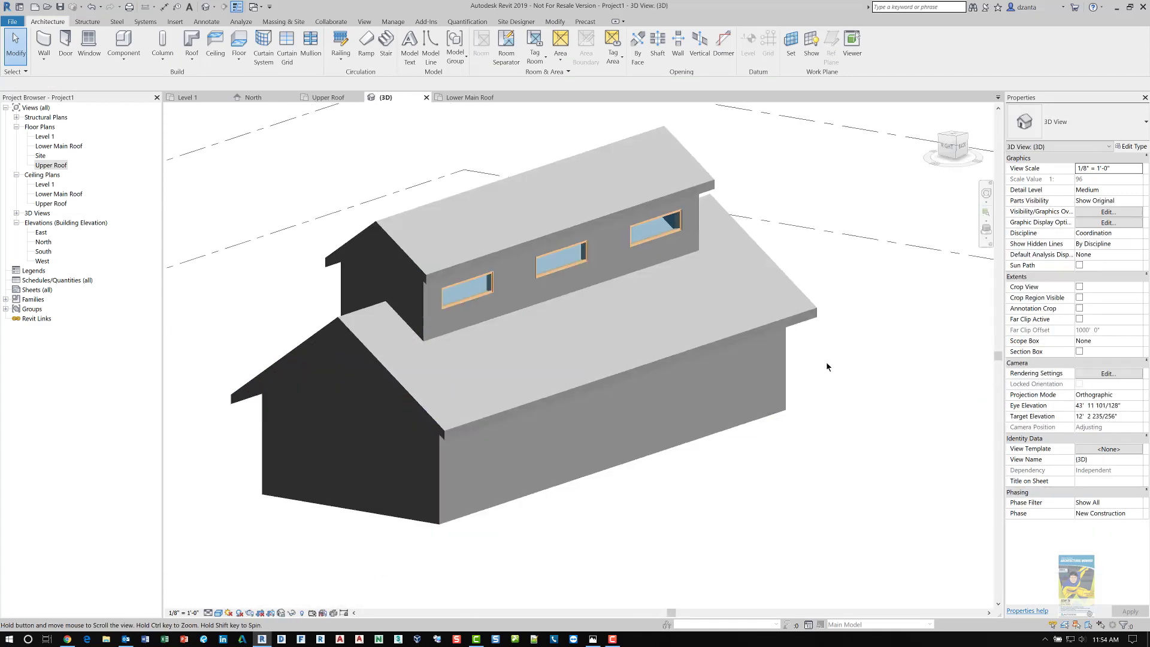
pyautogui.keyDown('shift'); pyautogui.moveTo(821, 429); pyautogui.dragTo(800, 475, button='middle'); pyautogui.keyUp('shift')
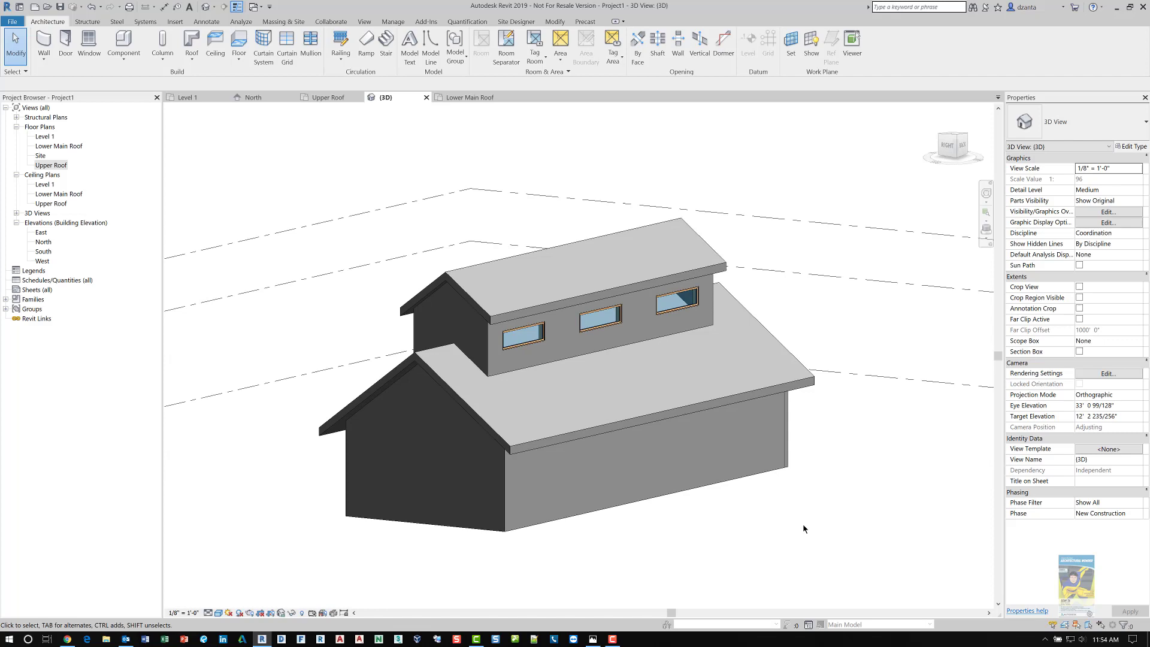